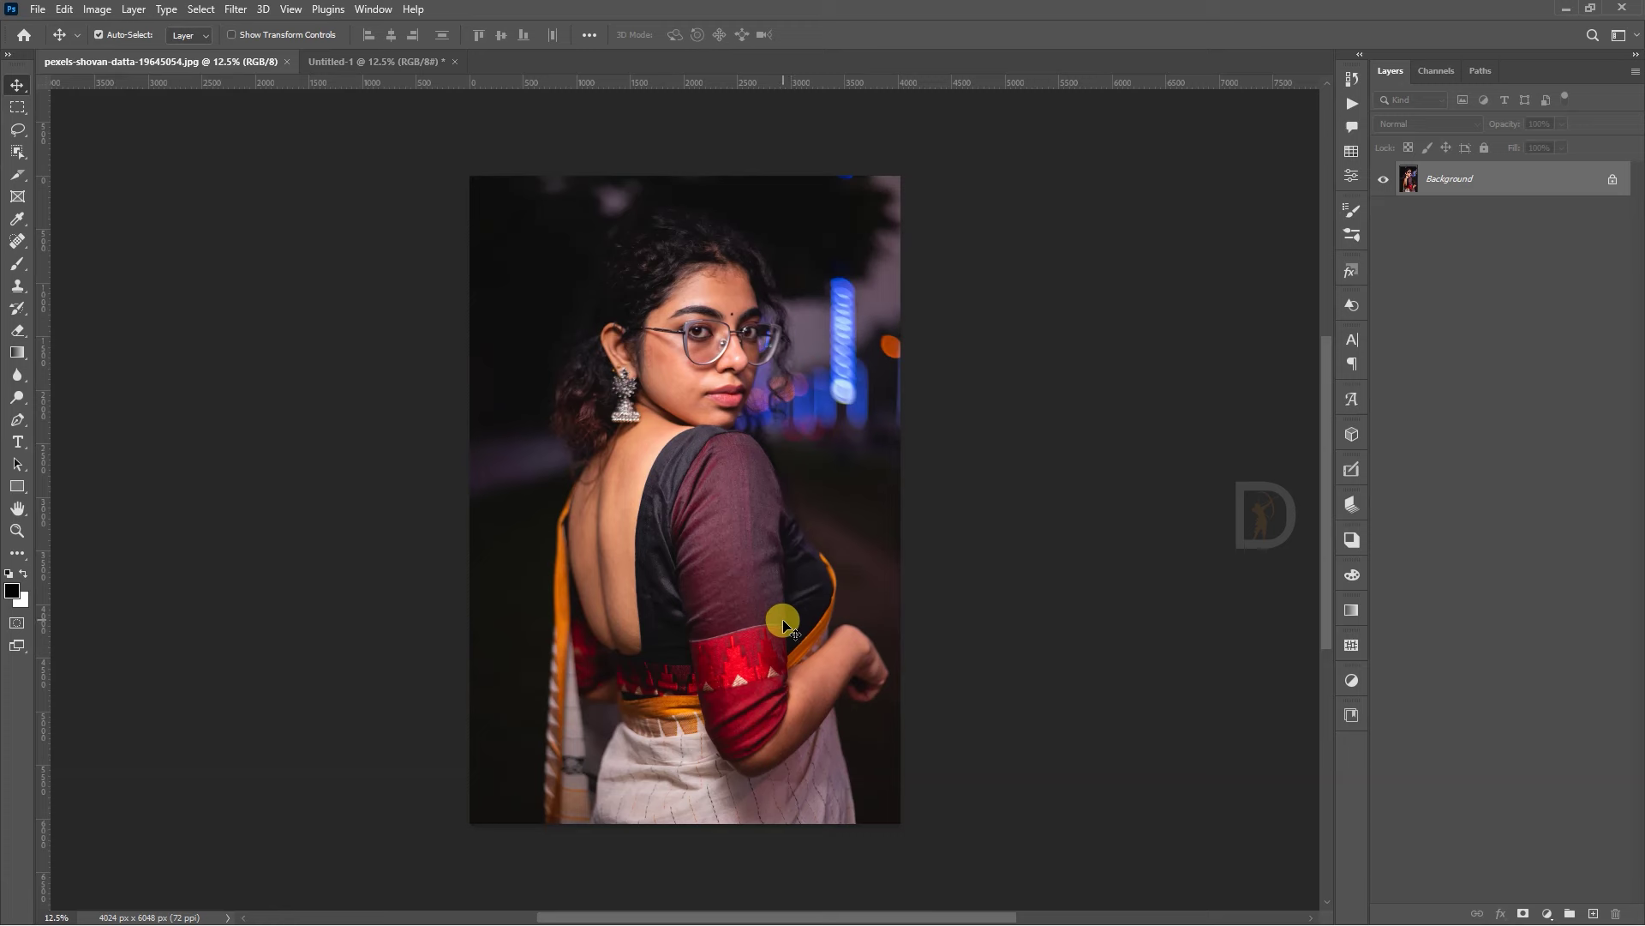
# Step: Bring up the blank white 4024 × 6048 px Untitled-1 canvas
pyautogui.click(386, 65)
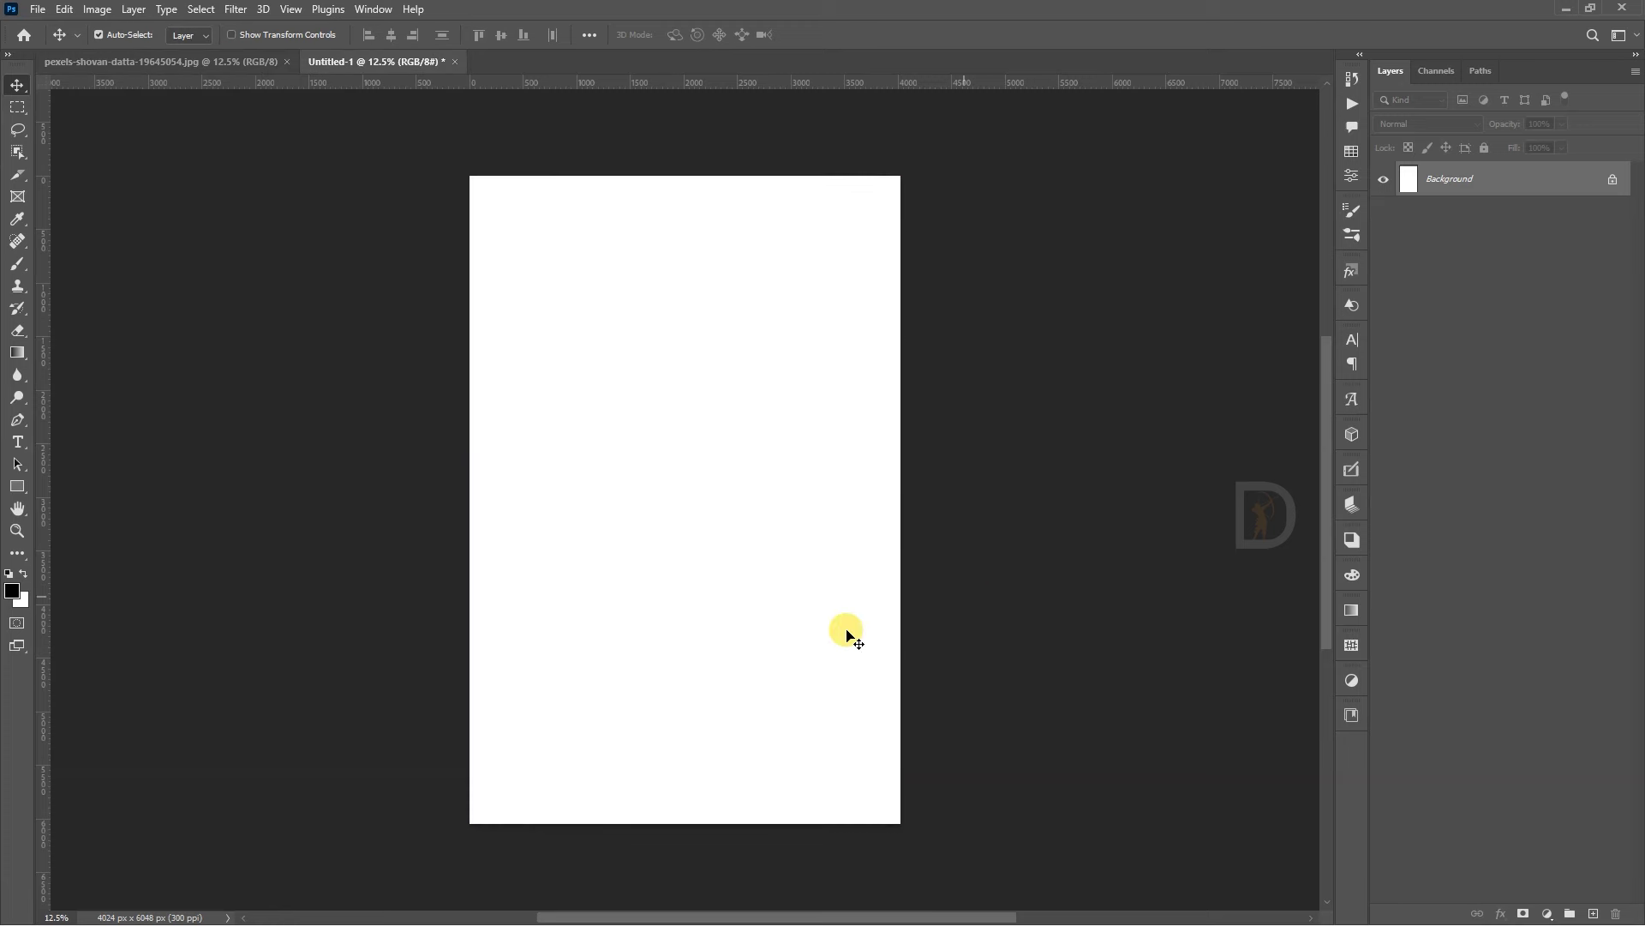
# Step: Fill a thin strip along the canvas's left edge with a 180° gradient fill layer
pyautogui.click(17, 106)
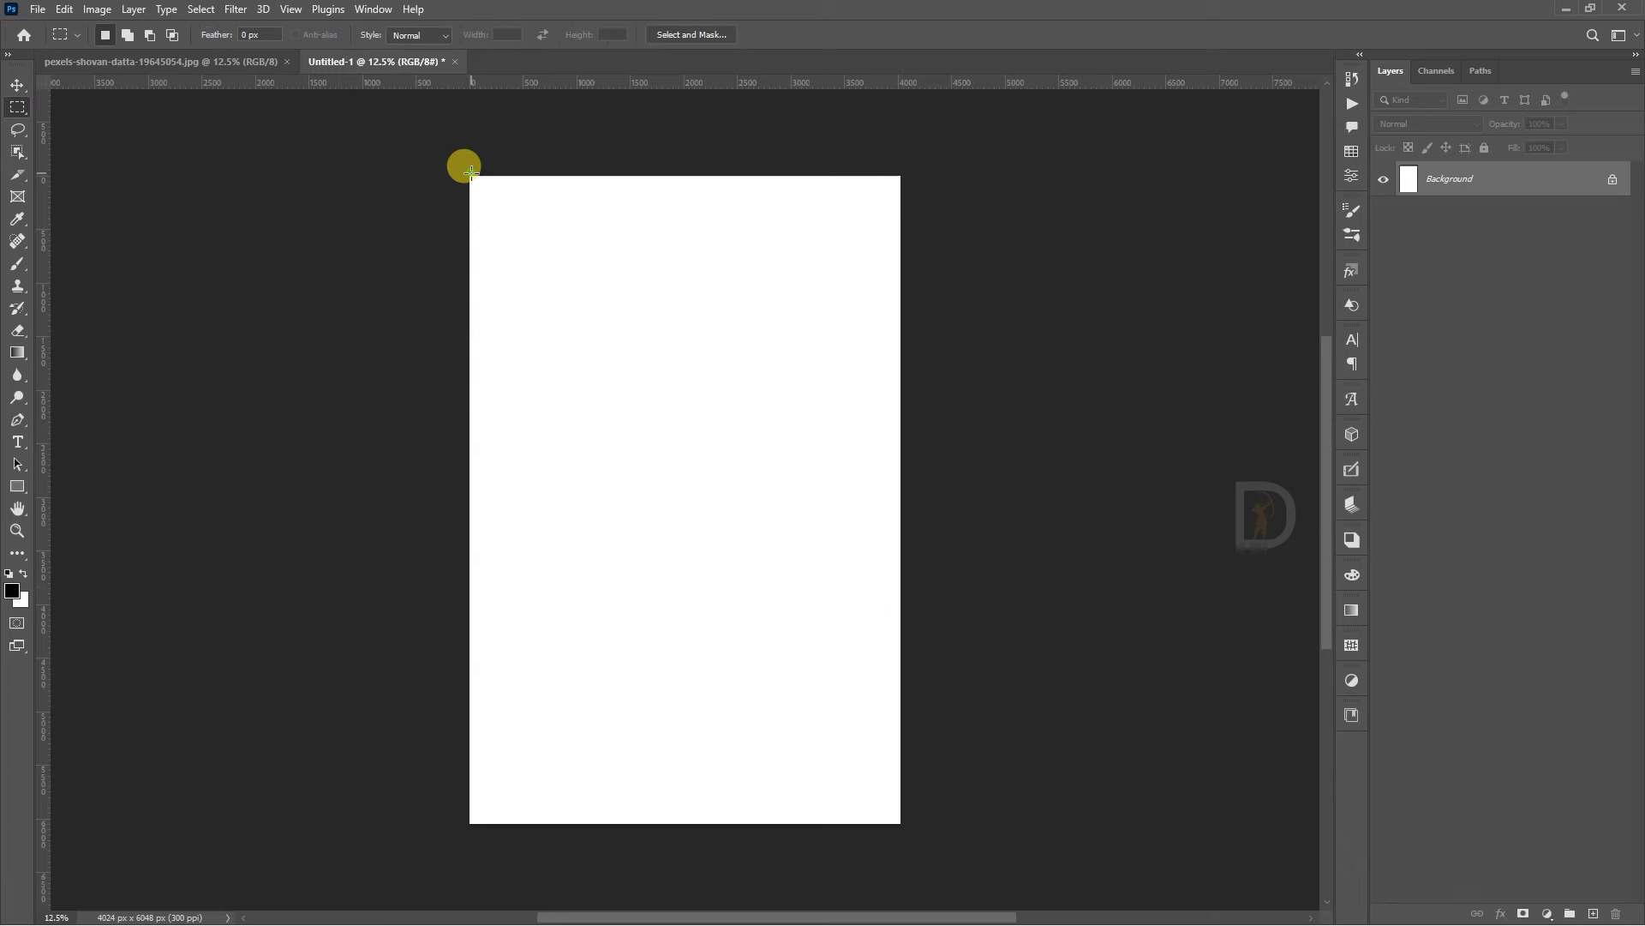
pyautogui.moveTo(471, 172); pyautogui.dragTo(499, 824)
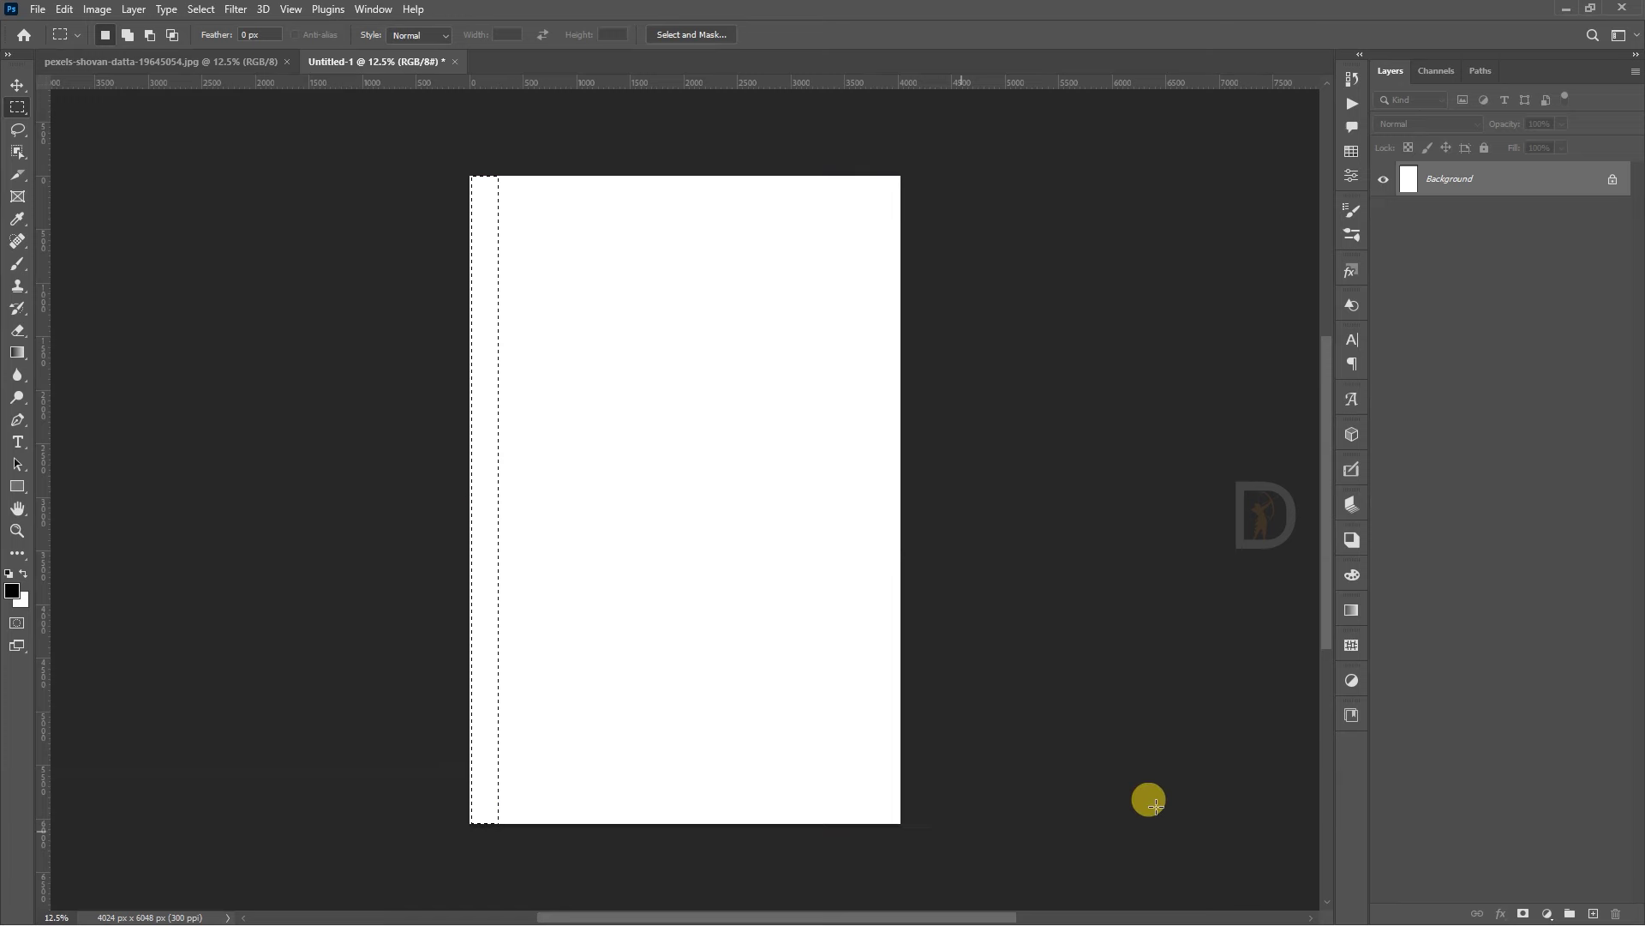
pyautogui.click(1547, 913)
pyautogui.click(1554, 635)
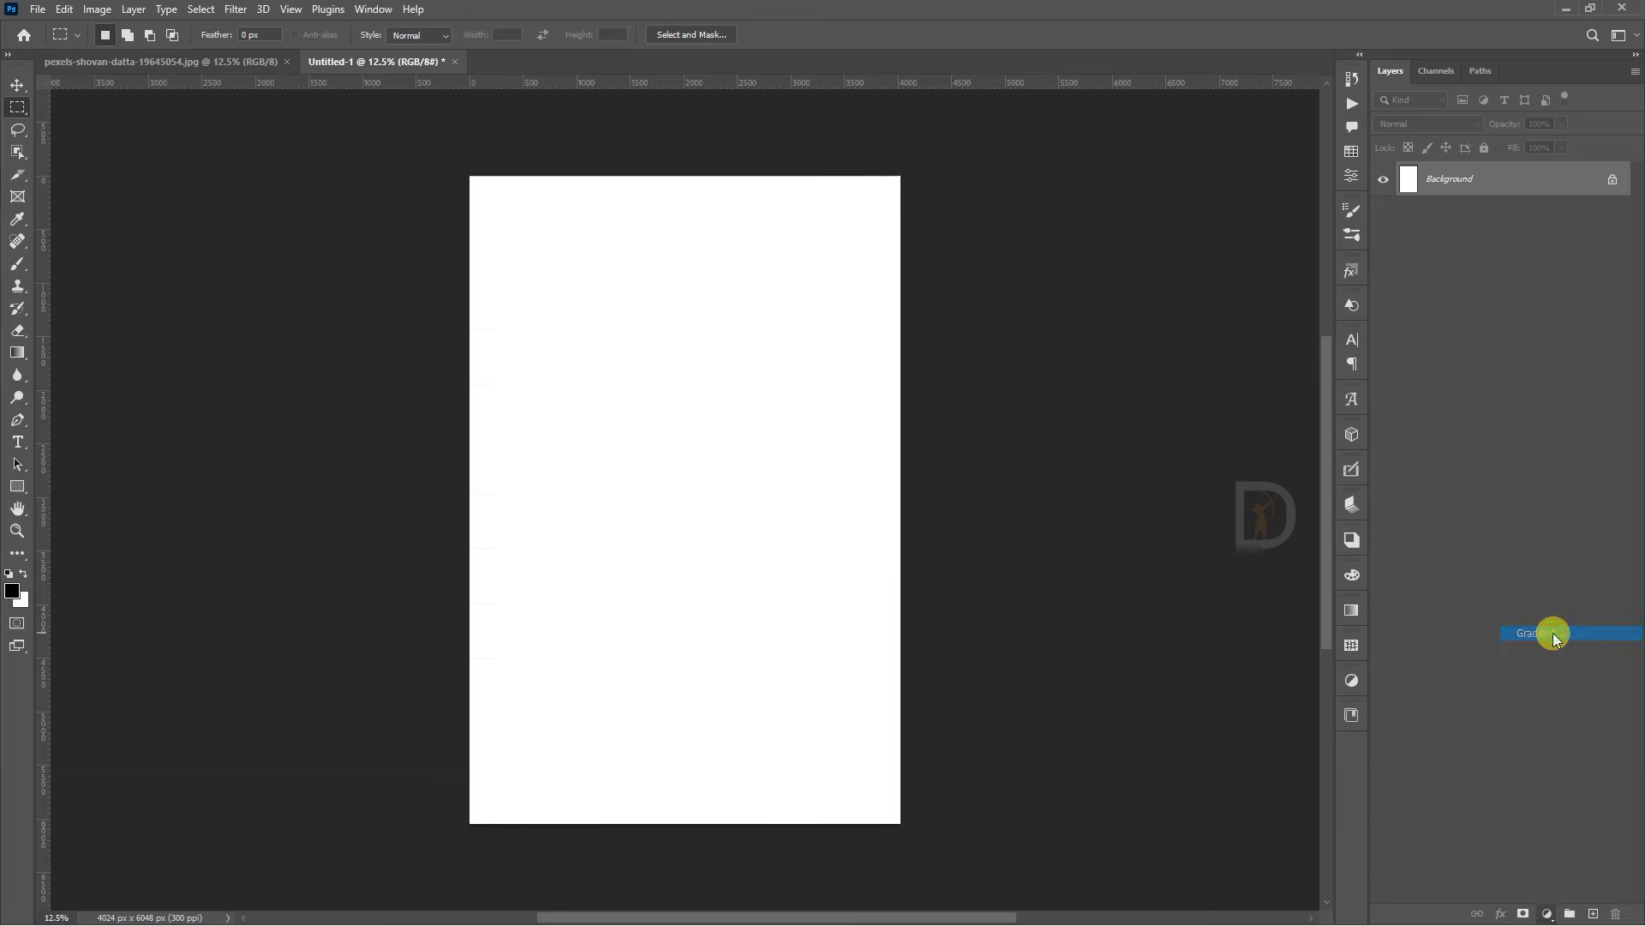
pyautogui.click(1052, 374)
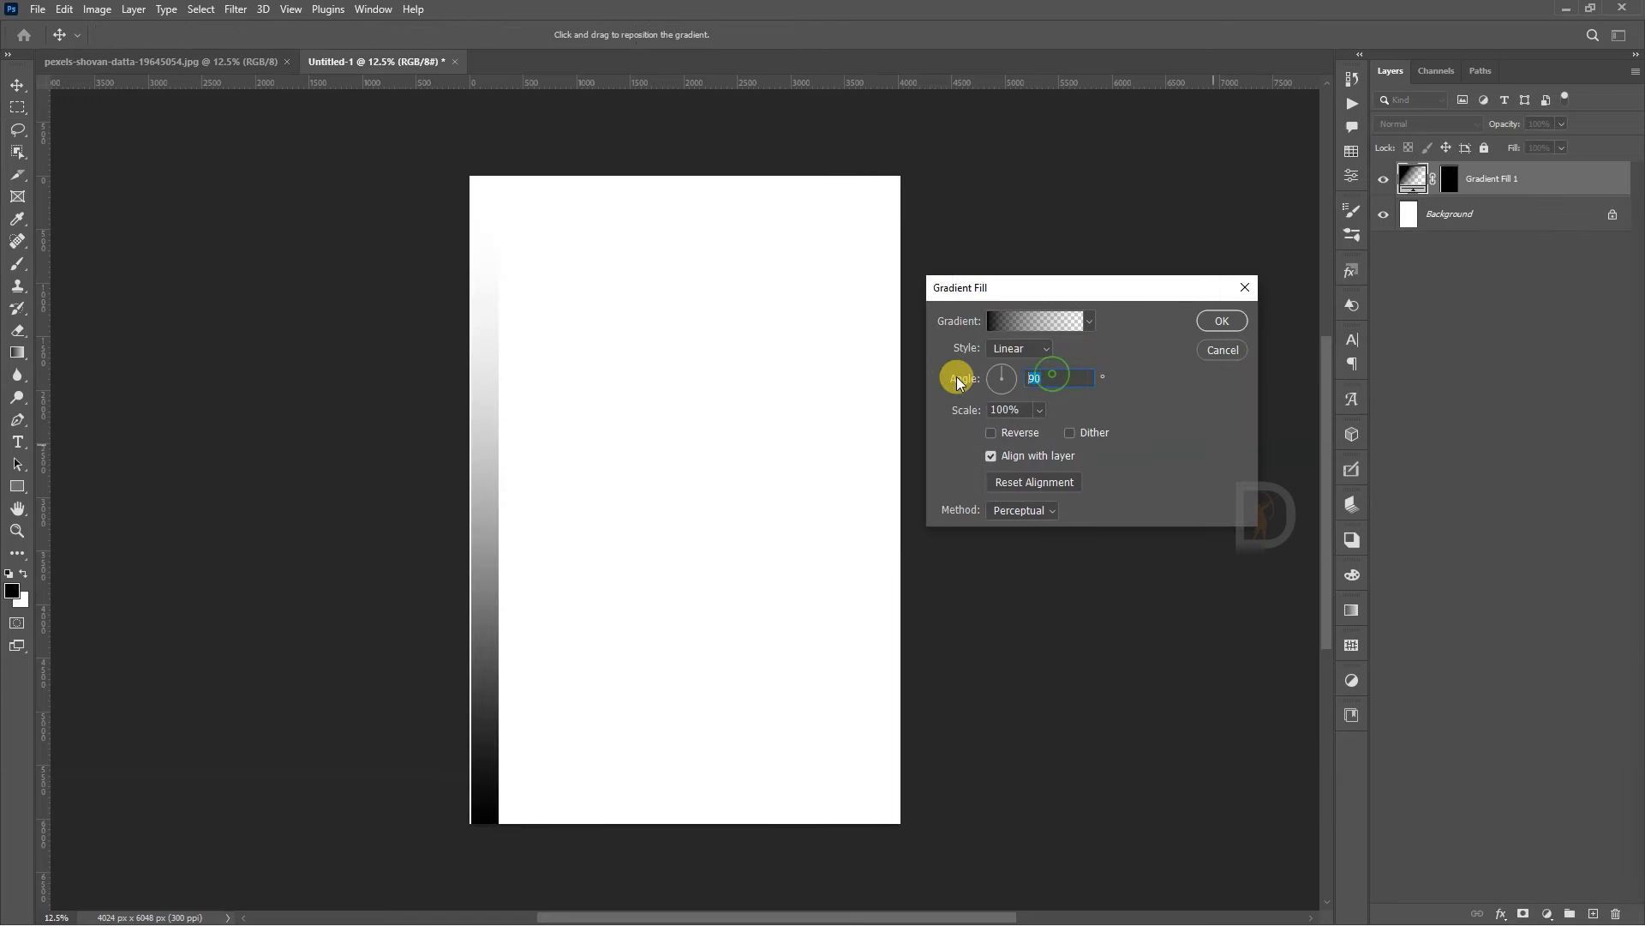
pyautogui.write('18')
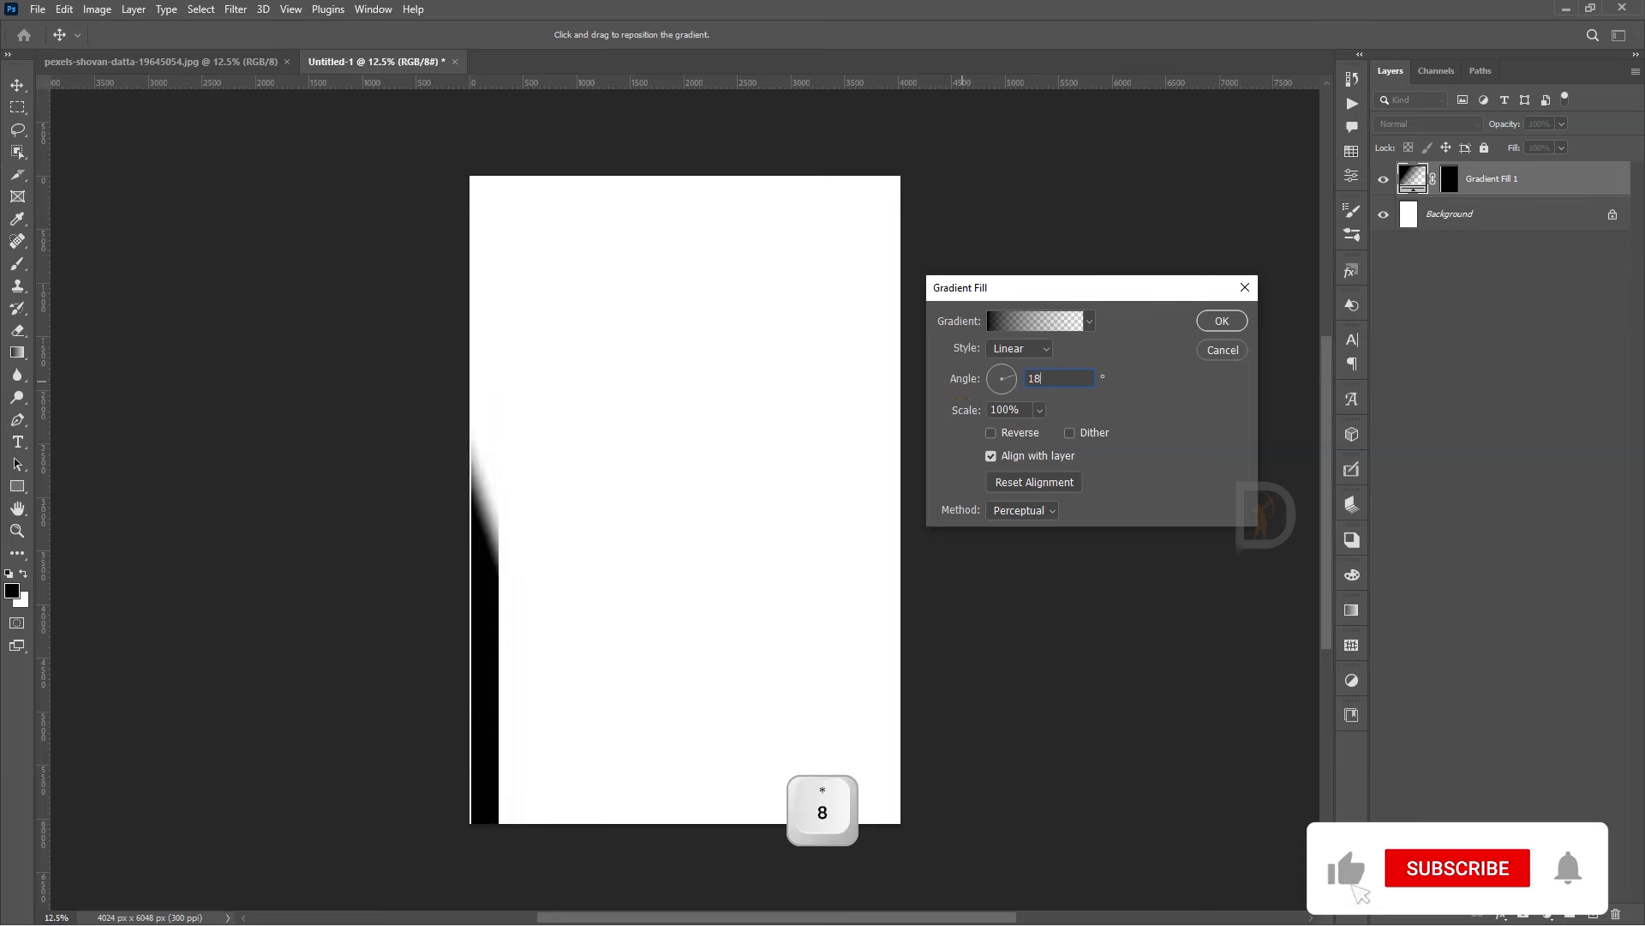
pyautogui.write('0')
pyautogui.click(1224, 321)
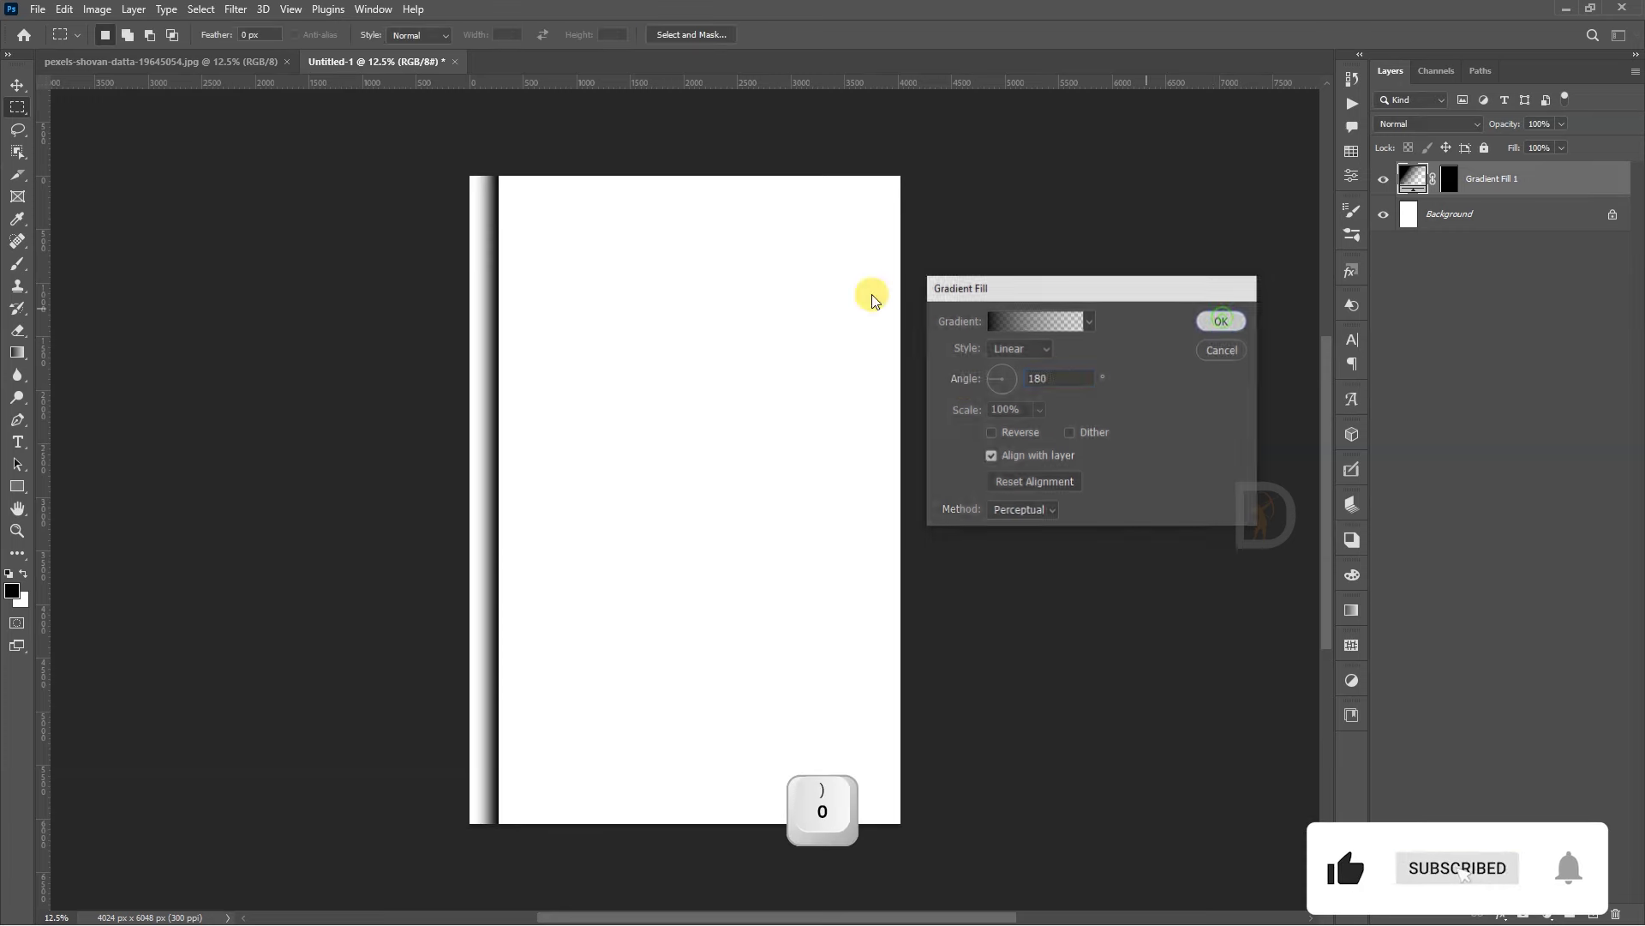
# Step: Duplicate the gradient strip rightward repeatedly until 16 vertical stripes fill the canvas
pyautogui.press('v')
pyautogui.moveTo(490, 495); pyautogui.dragTo(520, 501)
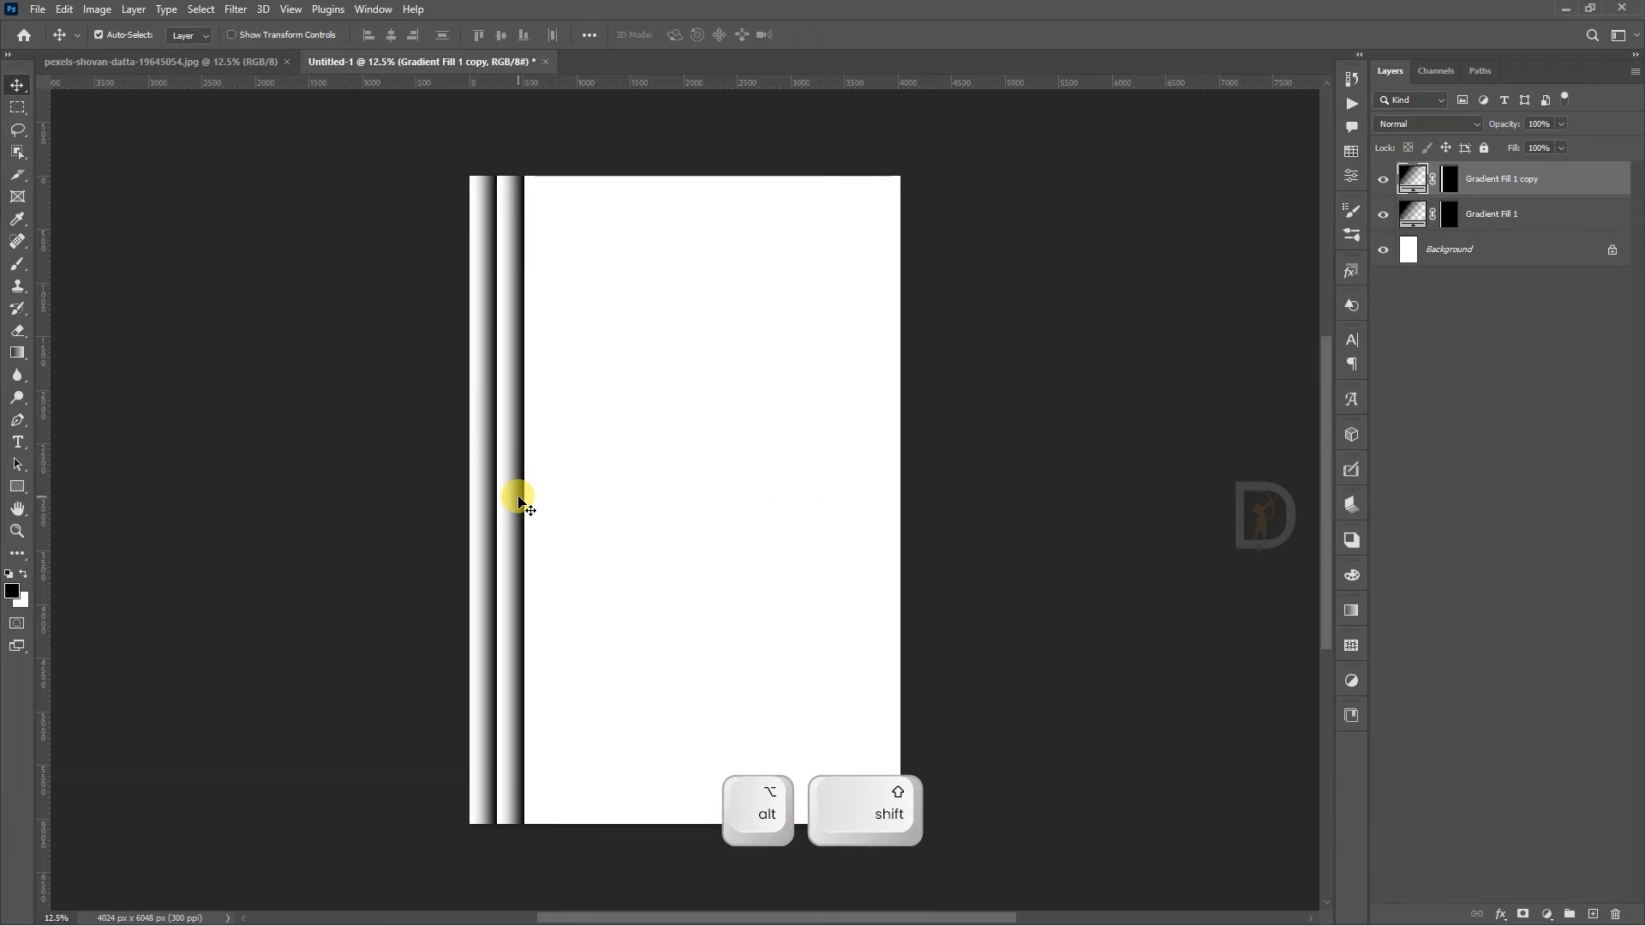
pyautogui.moveTo(430, 140); pyautogui.dragTo(569, 249)
pyautogui.moveTo(457, 150); pyautogui.dragTo(617, 211)
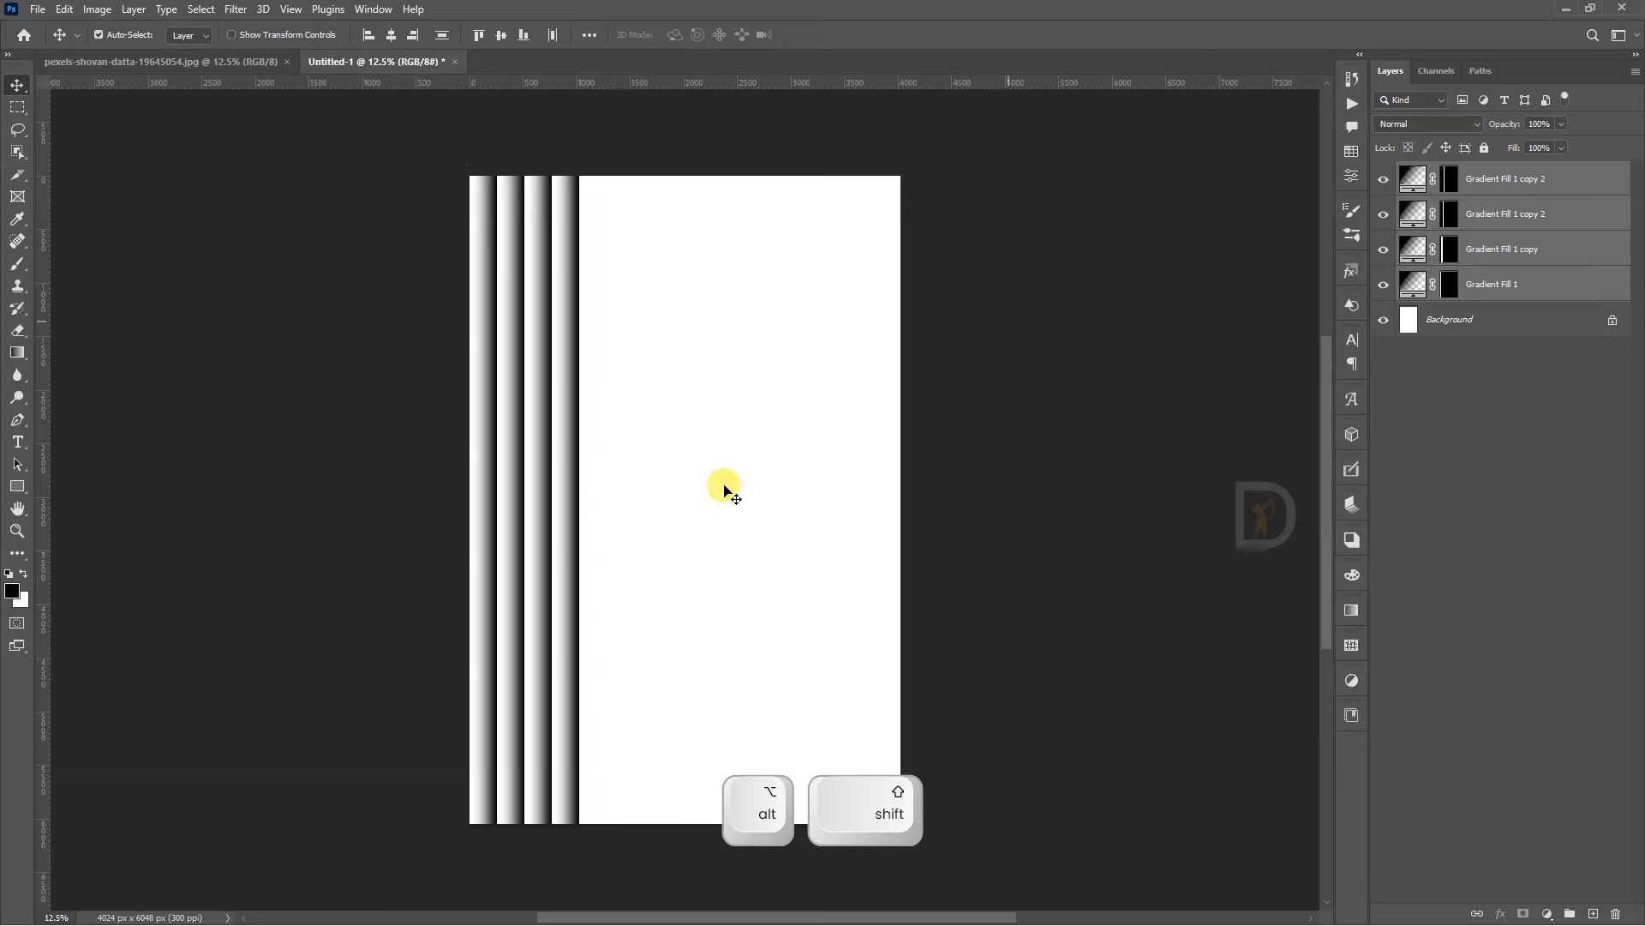
pyautogui.moveTo(558, 397); pyautogui.dragTo(671, 410)
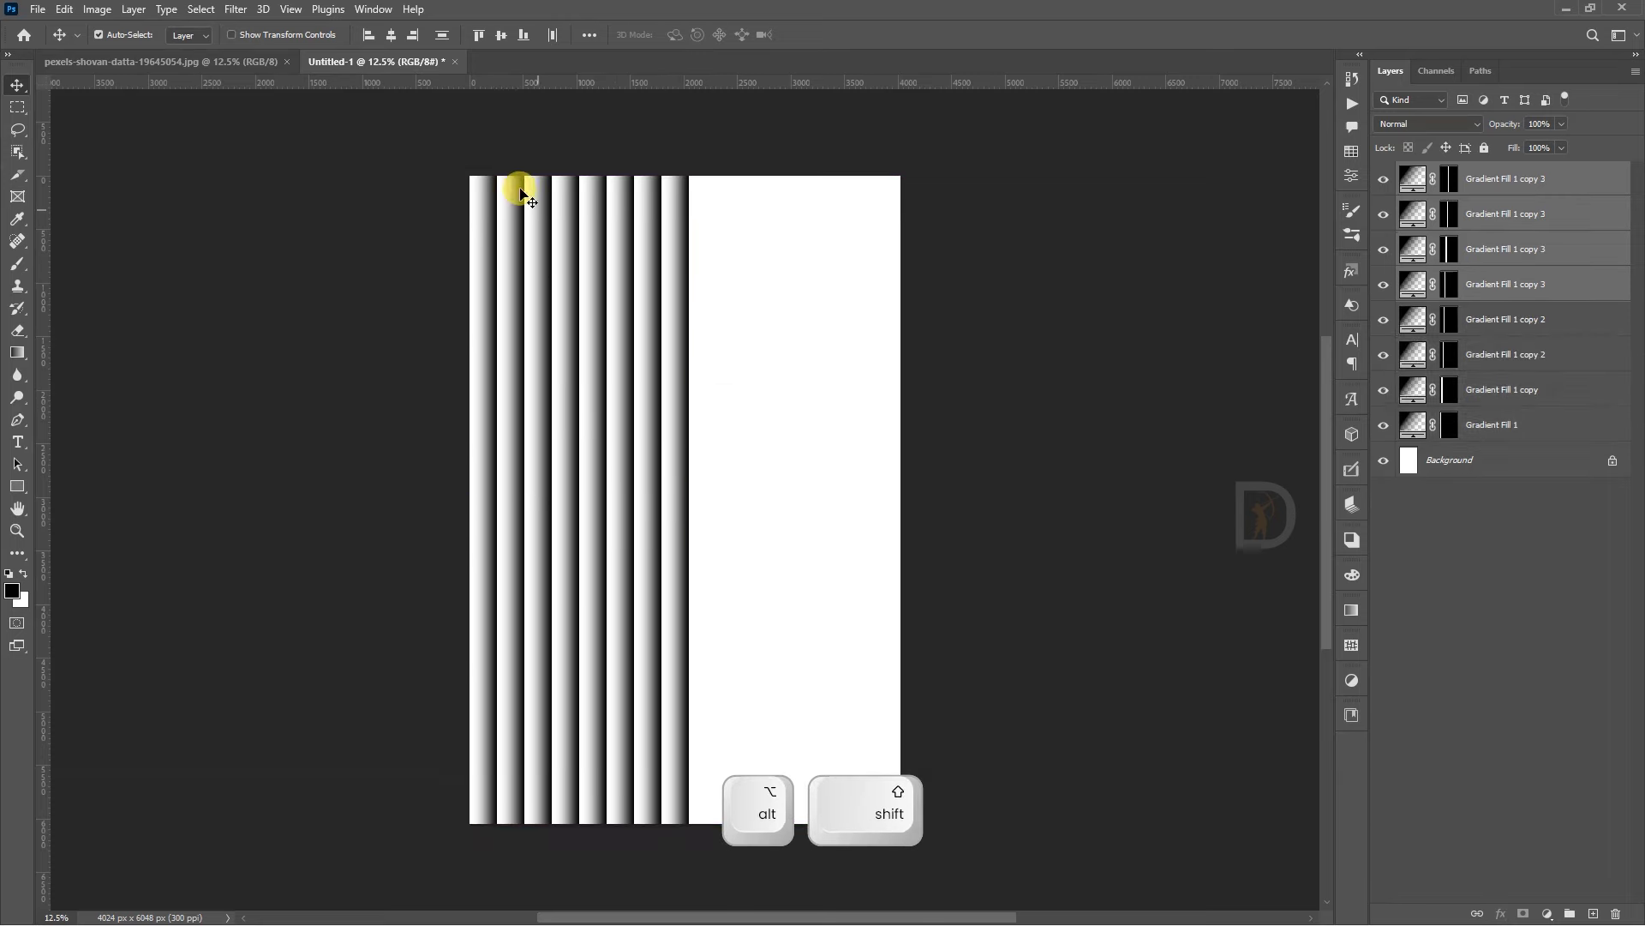
pyautogui.moveTo(441, 156); pyautogui.dragTo(896, 265)
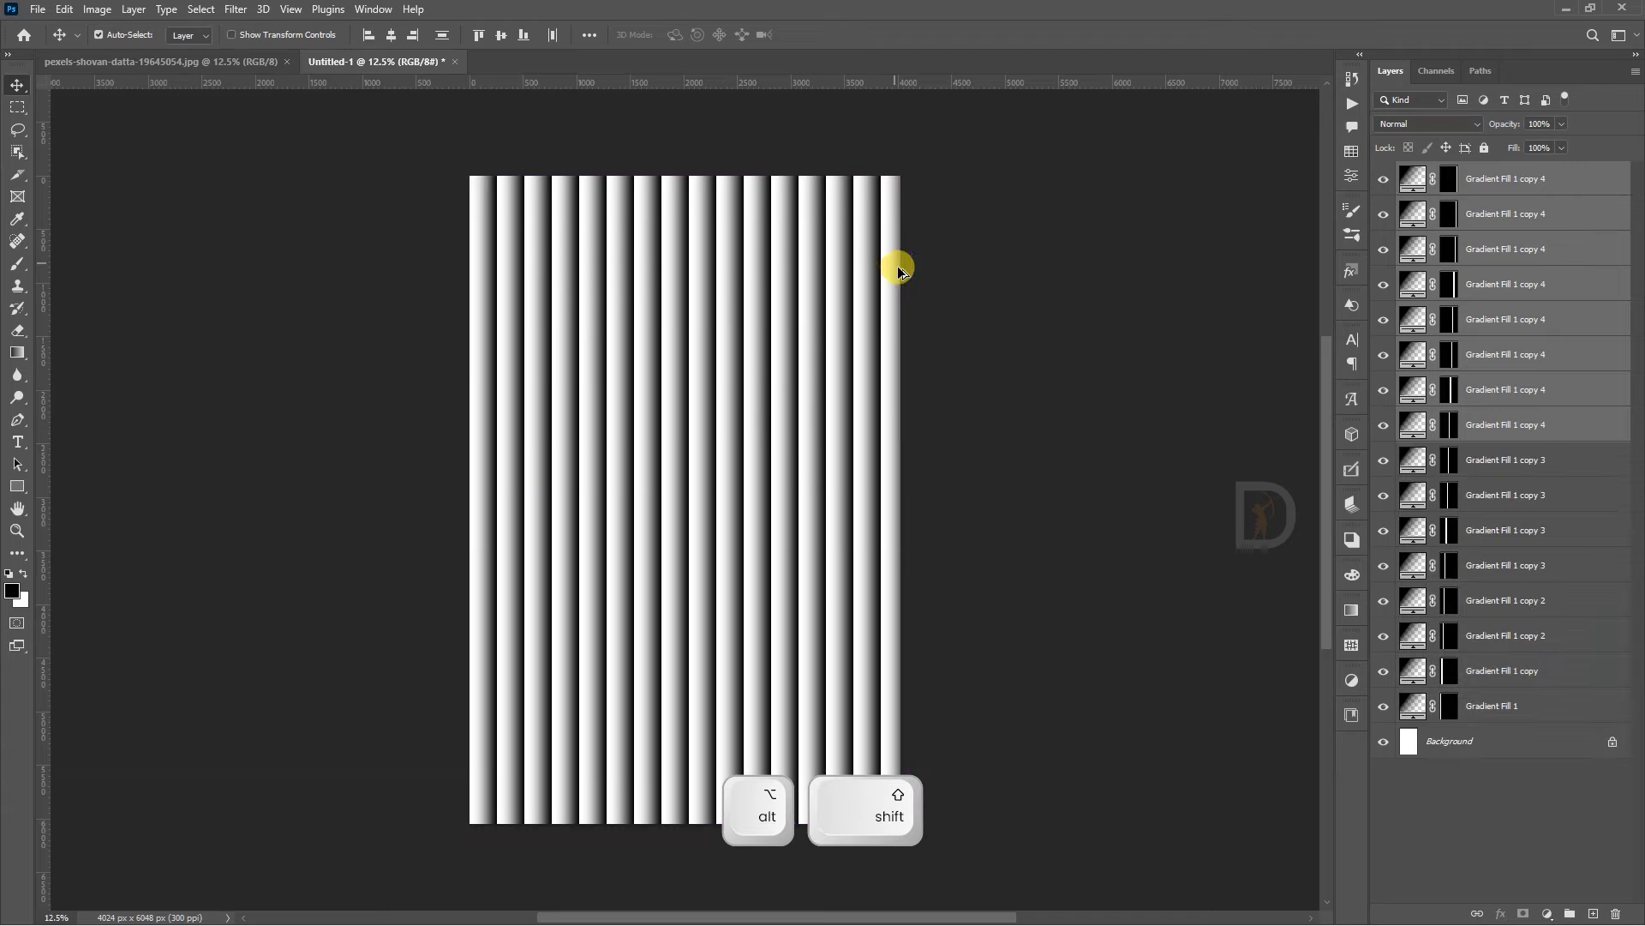
# Step: Select all the stripe layers together in the Layers panel
pyautogui.keyDown('shift'); pyautogui.click(1489, 703); pyautogui.keyUp('shift')
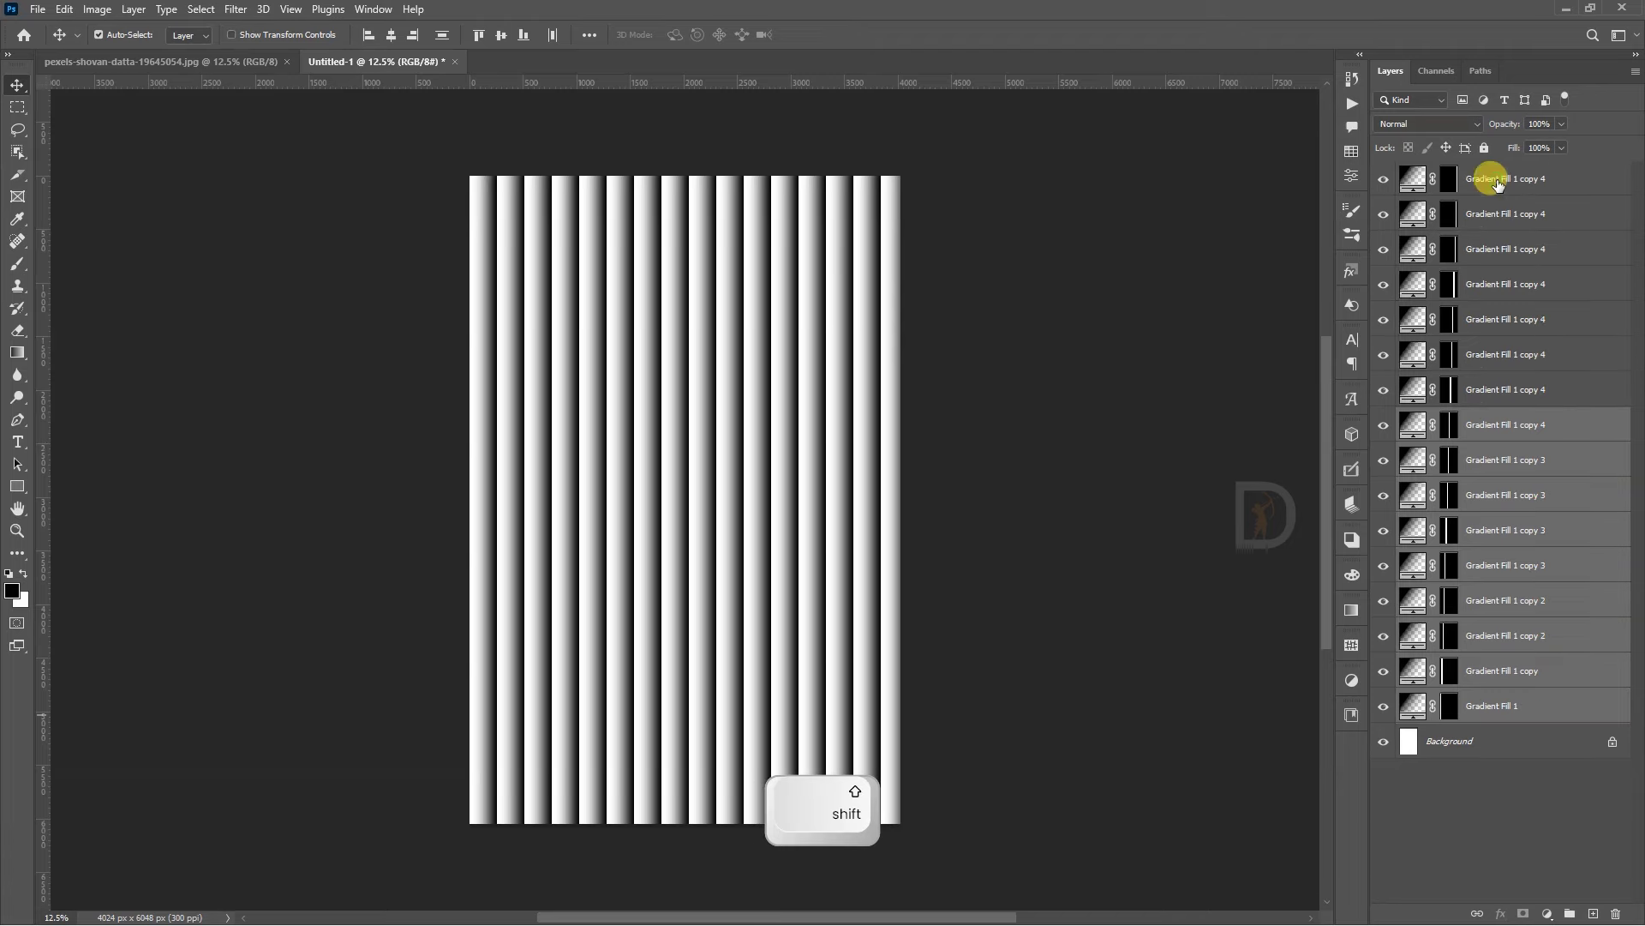
pyautogui.click(1496, 183)
pyautogui.keyDown('shift'); pyautogui.click(1498, 698); pyautogui.keyUp('shift')
# Step: Convert the selected stripe layers into a single smart object
pyautogui.rightClick(1504, 178)
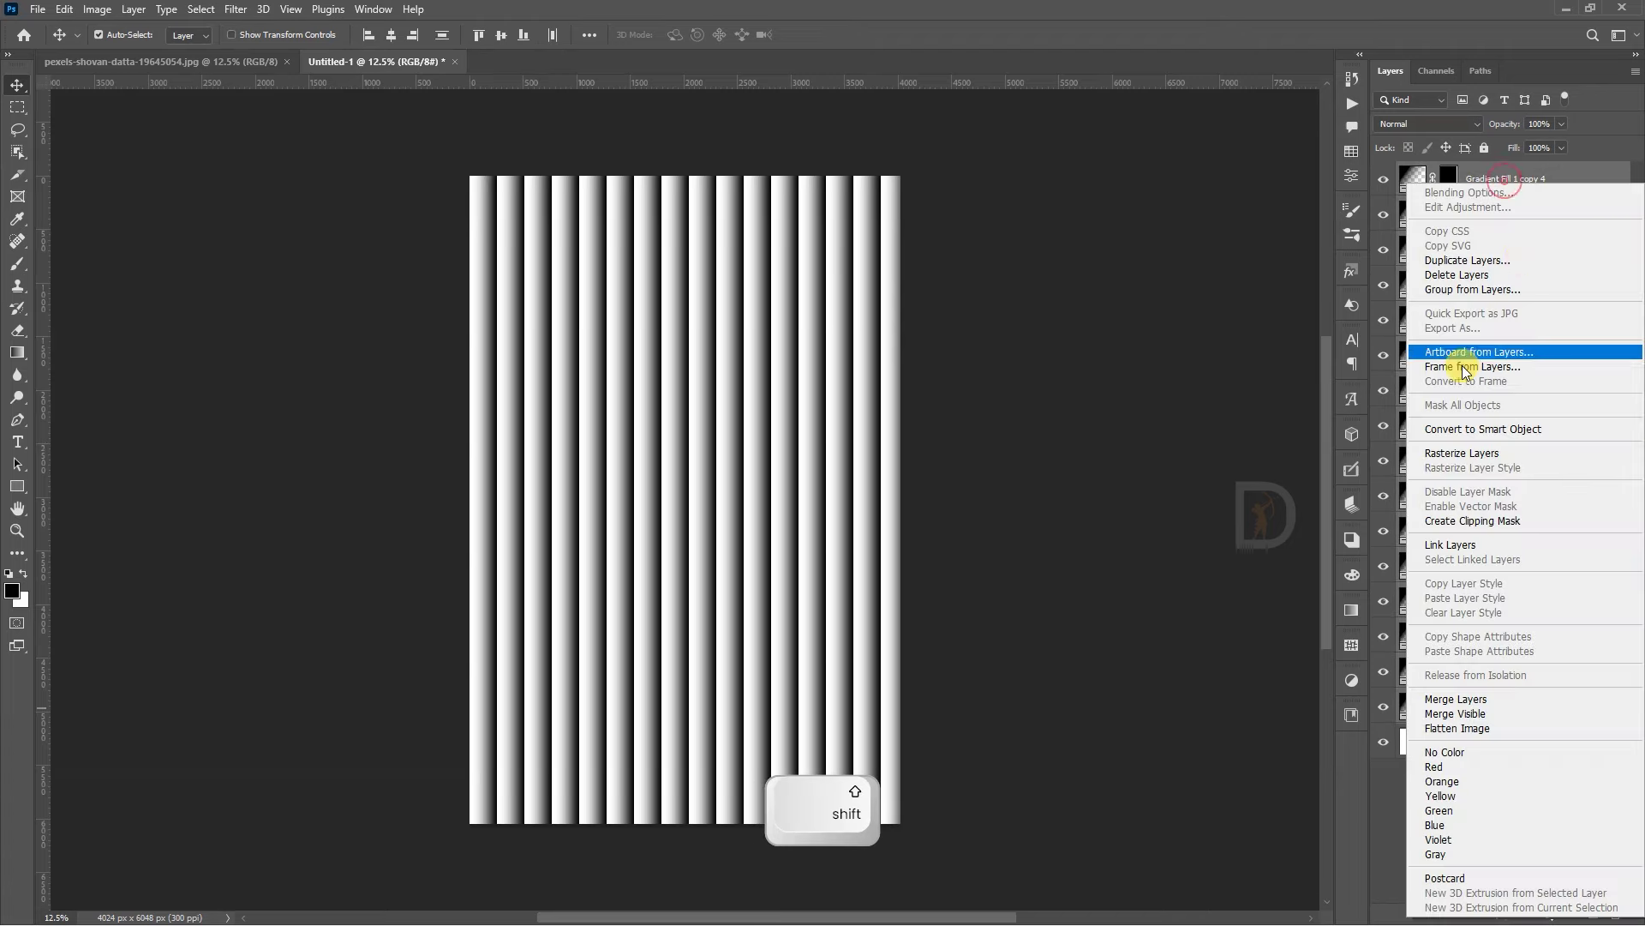
pyautogui.click(1452, 432)
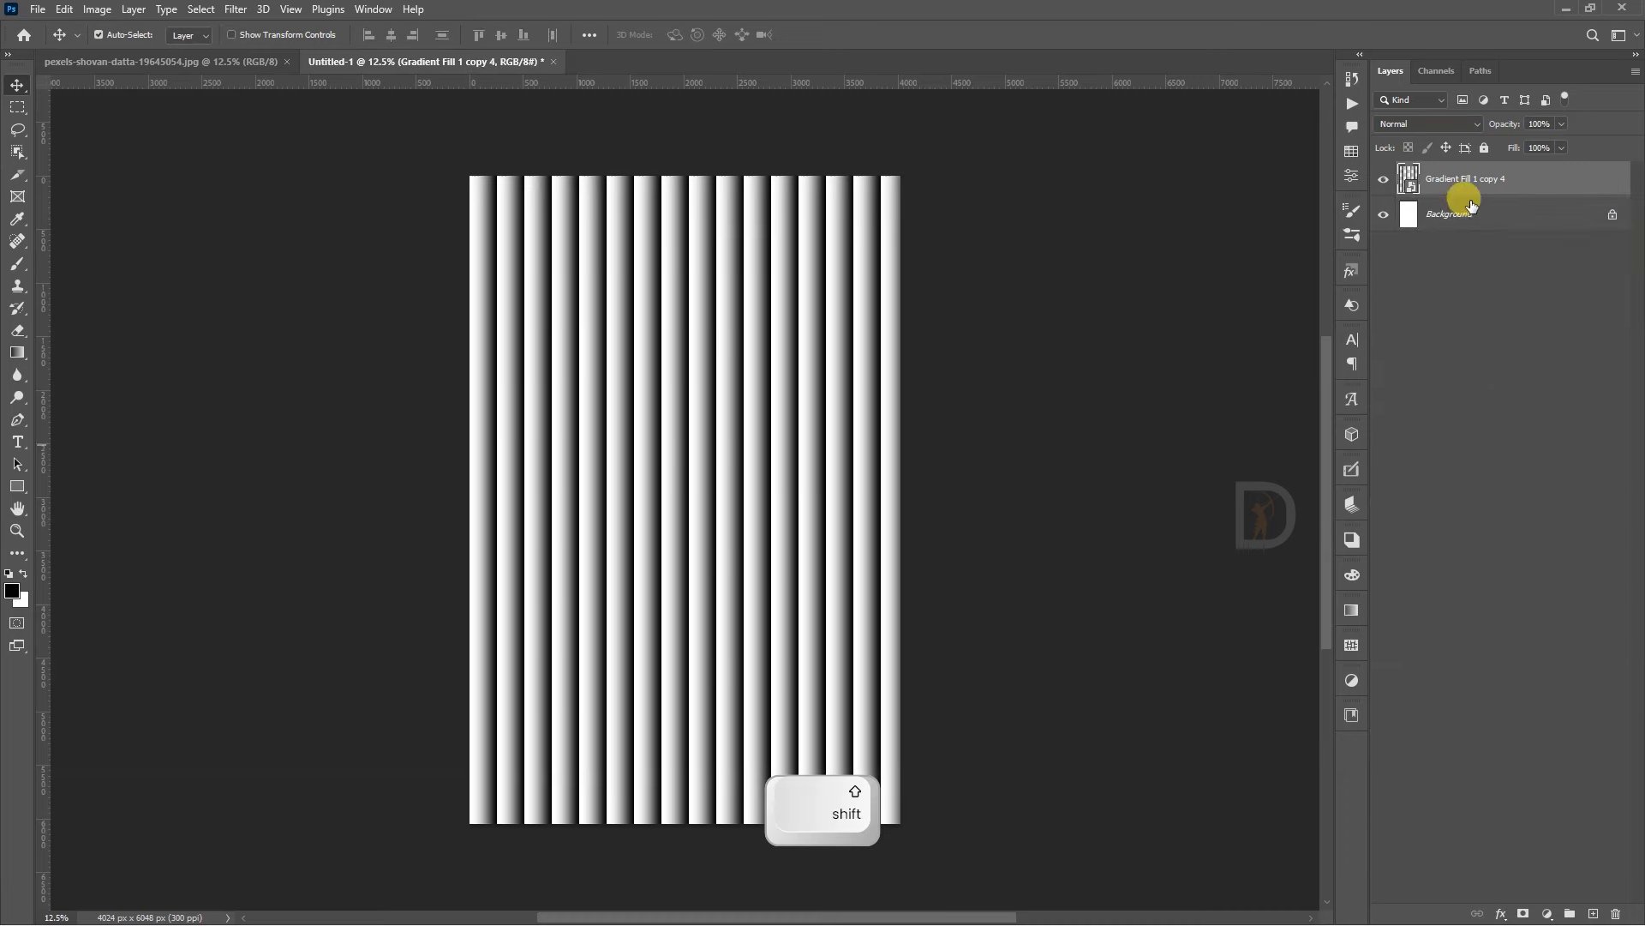
pyautogui.press('ctrl')
# Step: Duplicate the striped smart object and rotate the copy 90° to form a grid, undoing the last change
pyautogui.hotkey('ctrl', 'j')
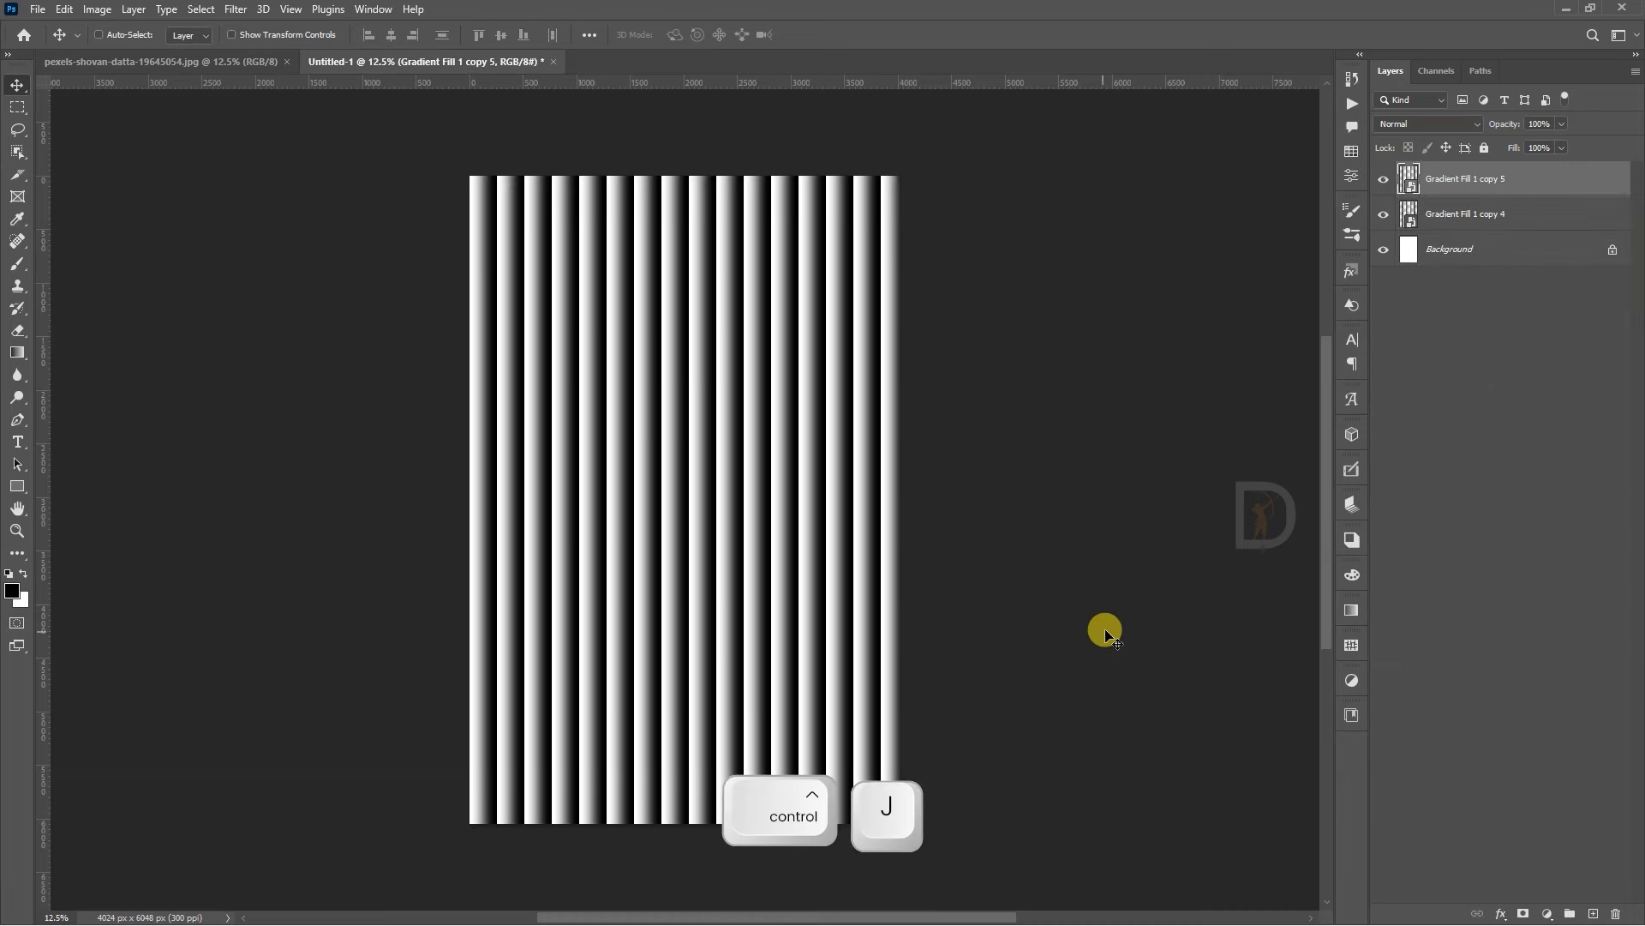
pyautogui.hotkey('ctrl', 't')
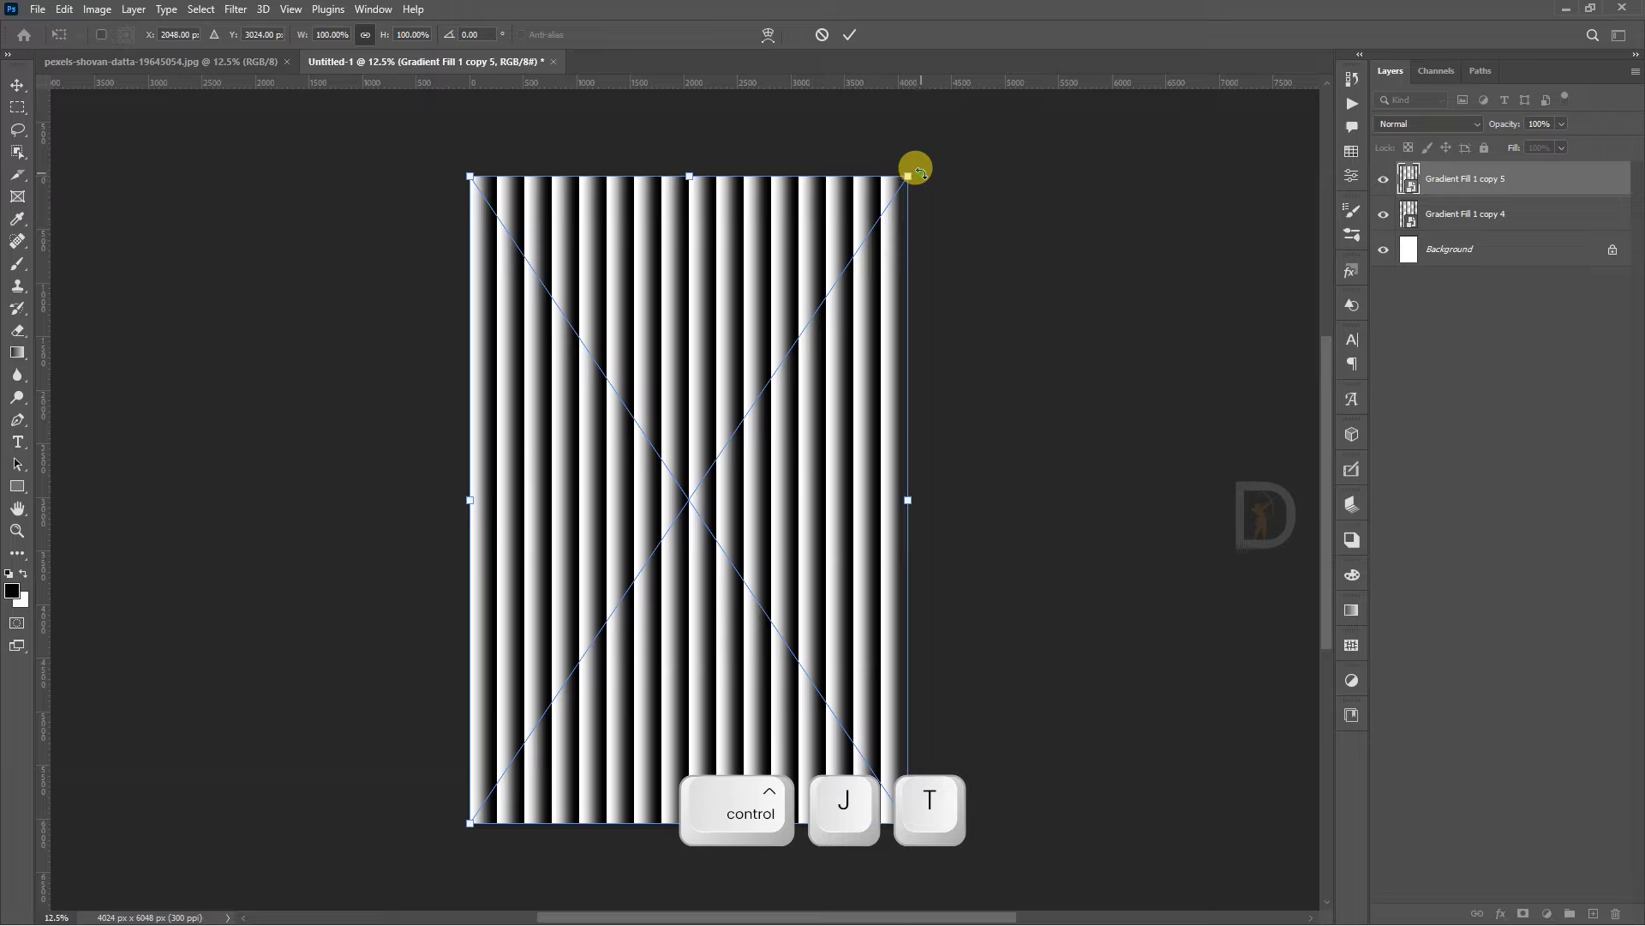
pyautogui.moveTo(918, 170); pyautogui.dragTo(998, 722)
pyautogui.press('shift')
pyautogui.doubleClick(828, 500)
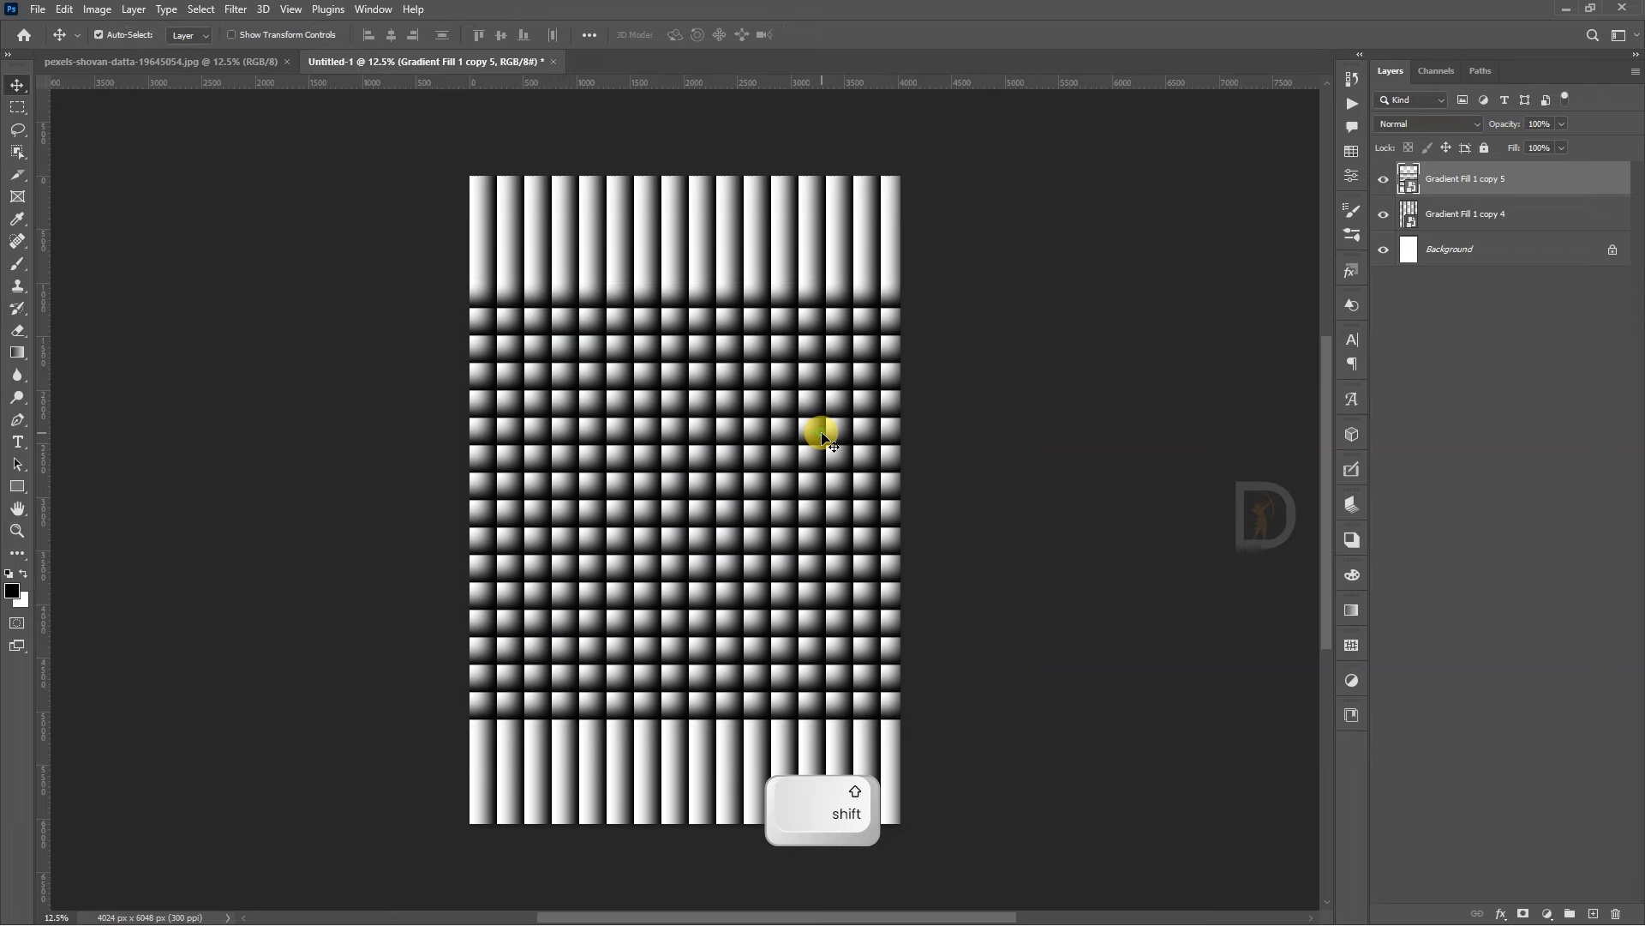
pyautogui.hotkey('ctrl', 'z')
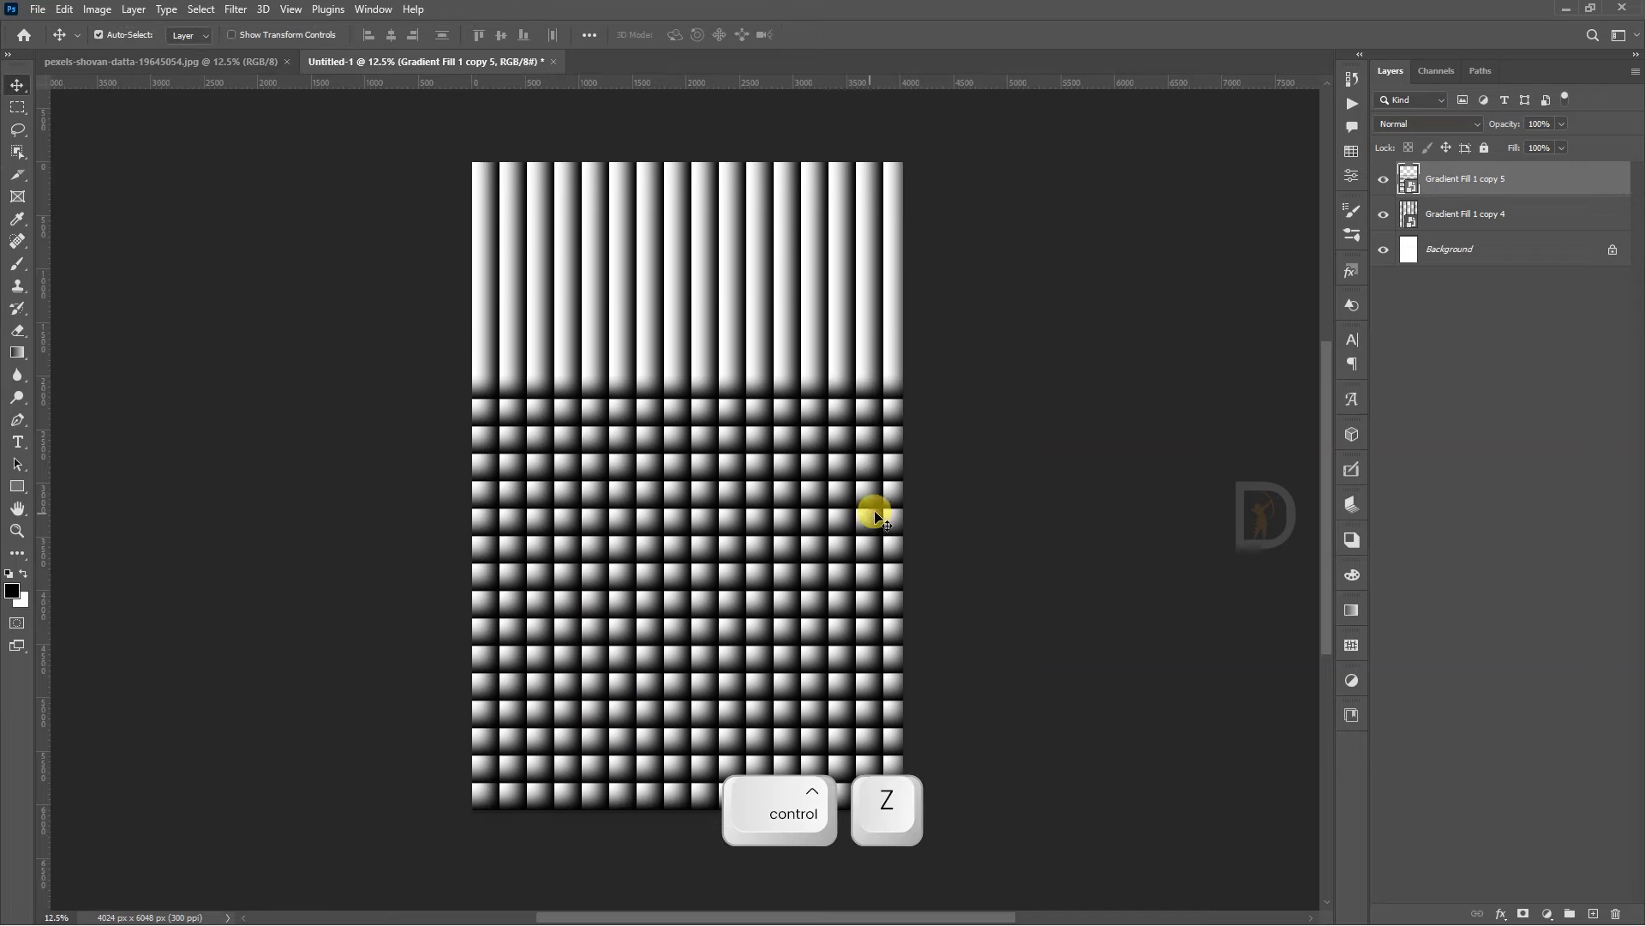
# Step: Tilt the rotated stripes slightly to 89.75°, trying and undoing an upward duplicate
pyautogui.hotkey('ctrl', 't')
pyautogui.moveTo(1106, 371); pyautogui.dragTo(1097, 377)
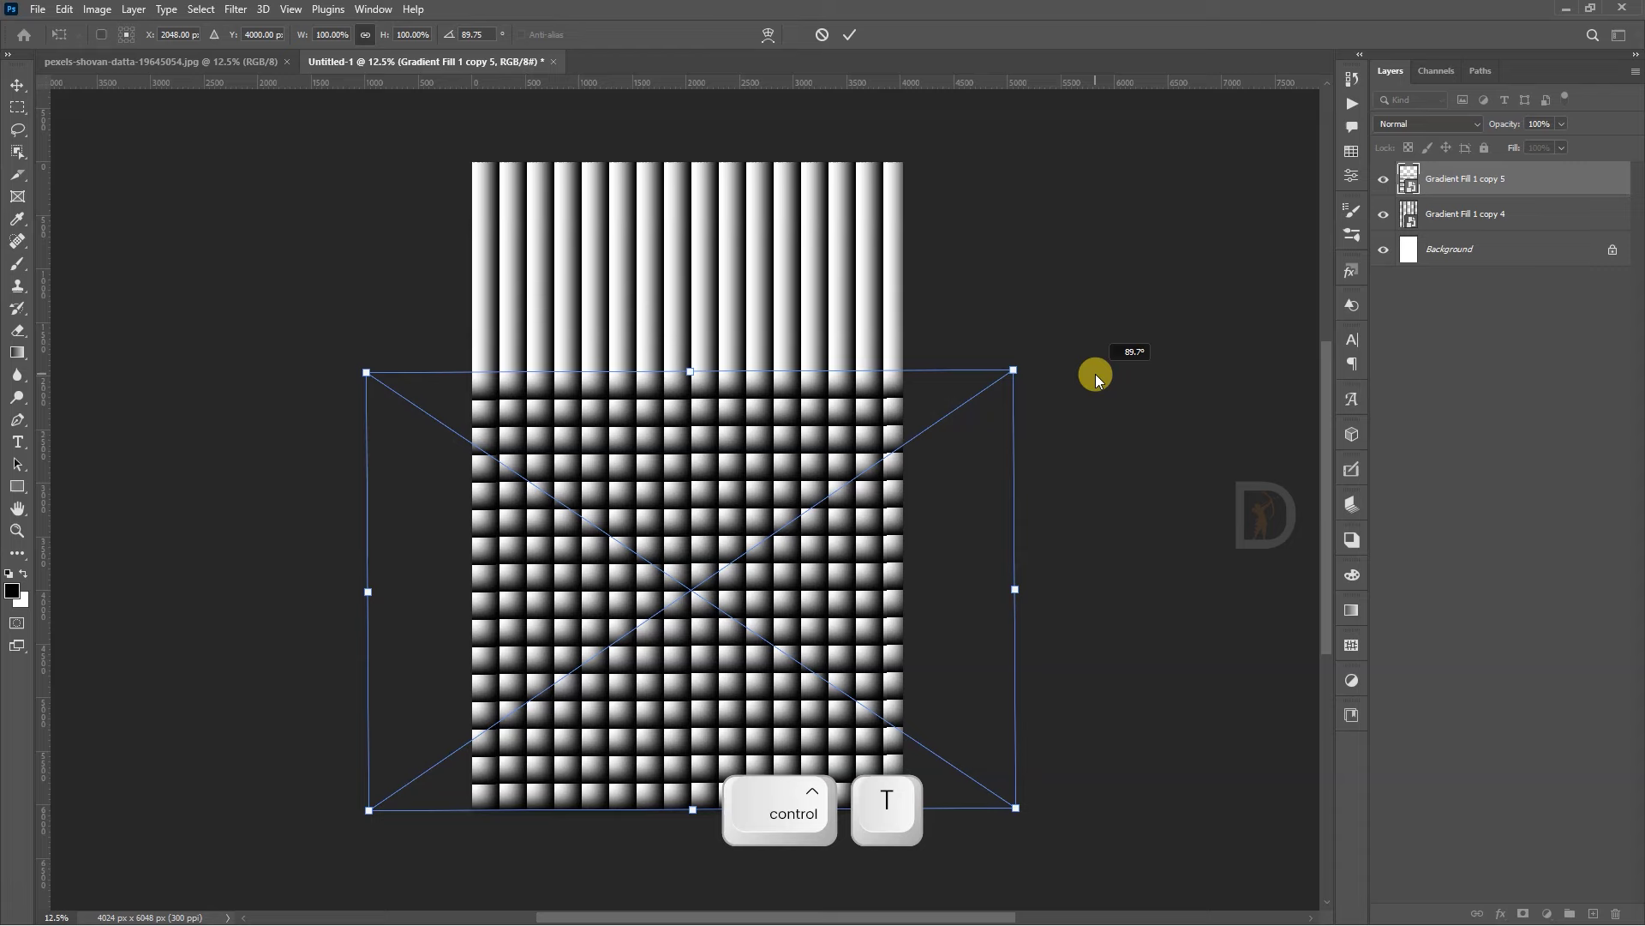
pyautogui.doubleClick(875, 426)
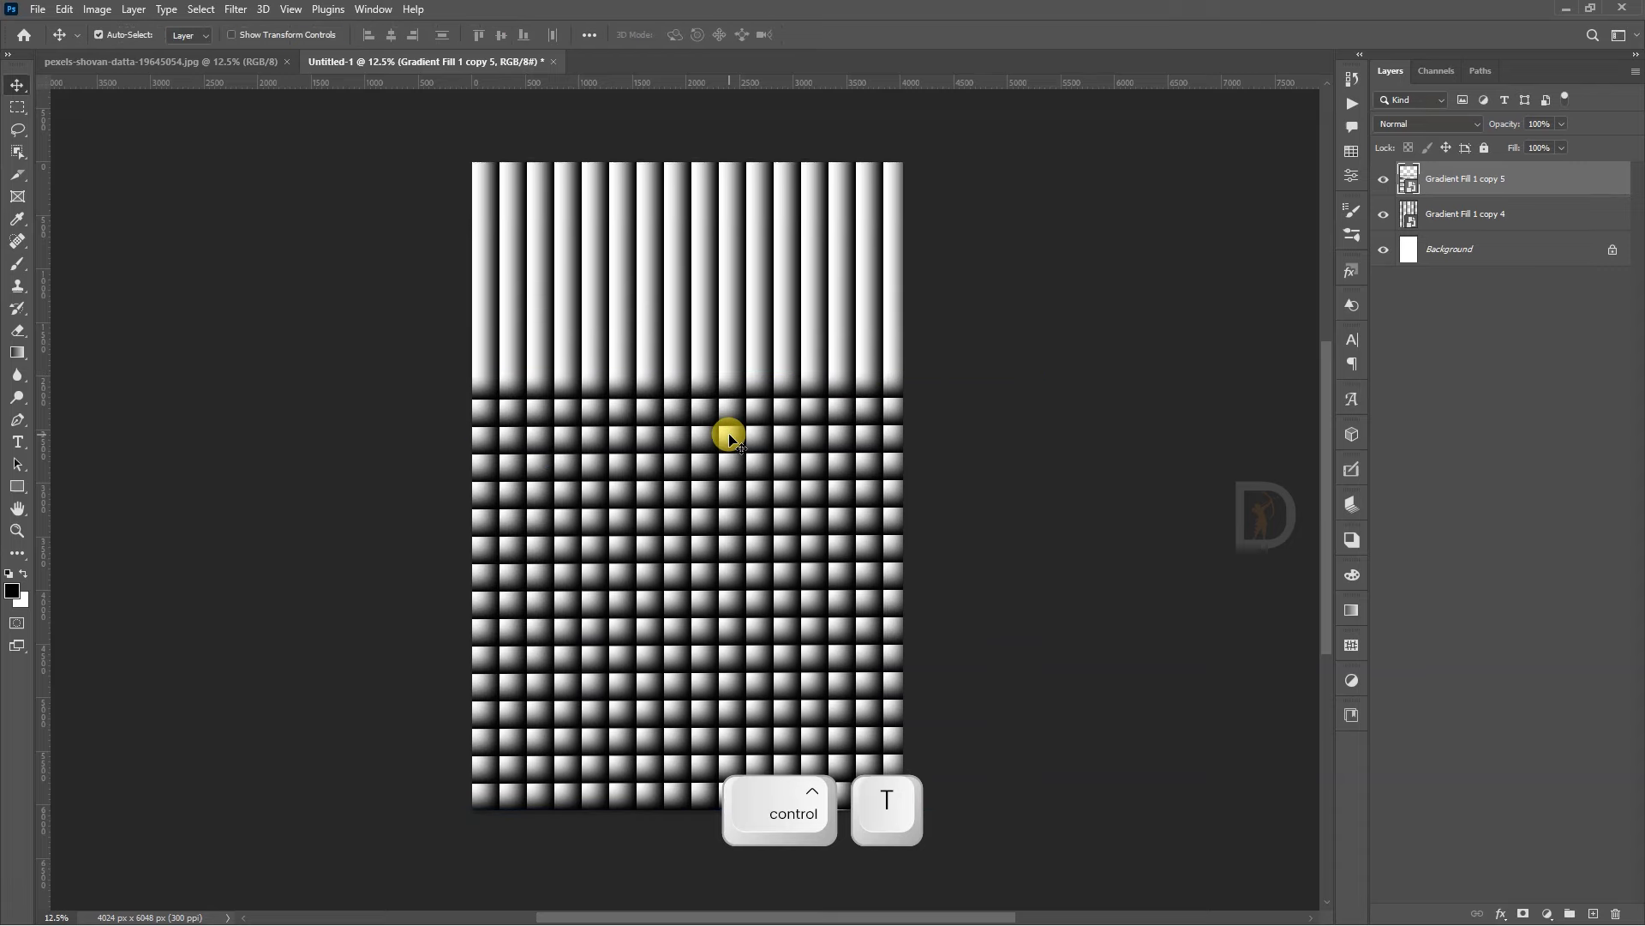
pyautogui.moveTo(713, 432); pyautogui.dragTo(744, 159)
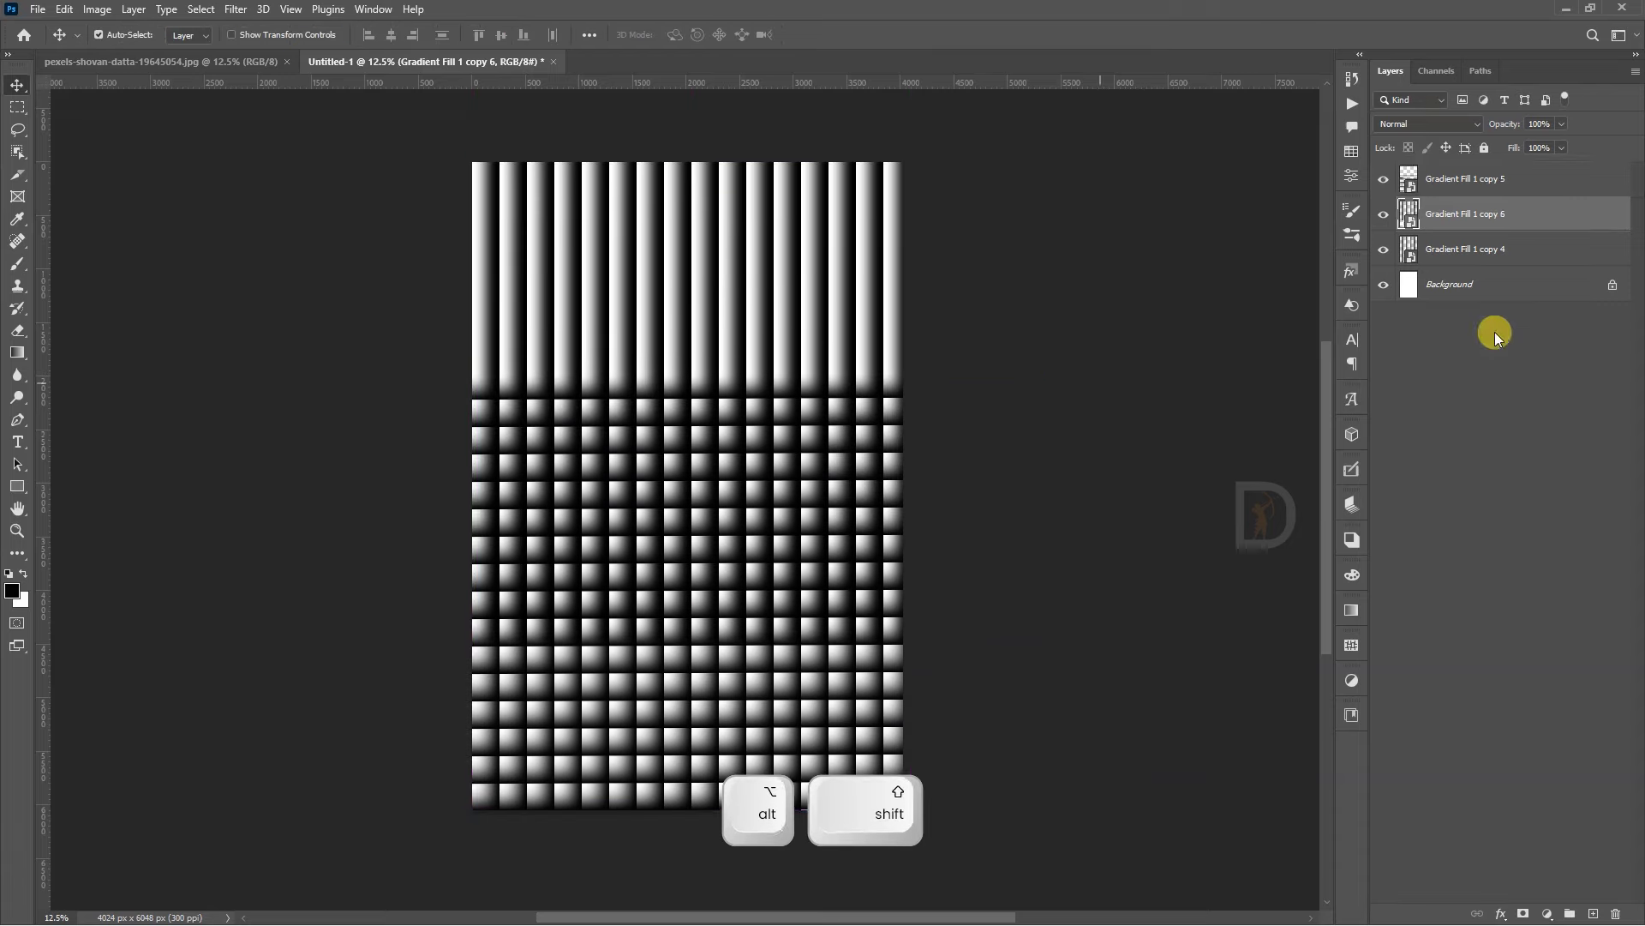
pyautogui.hotkey('ctrl', 'z')
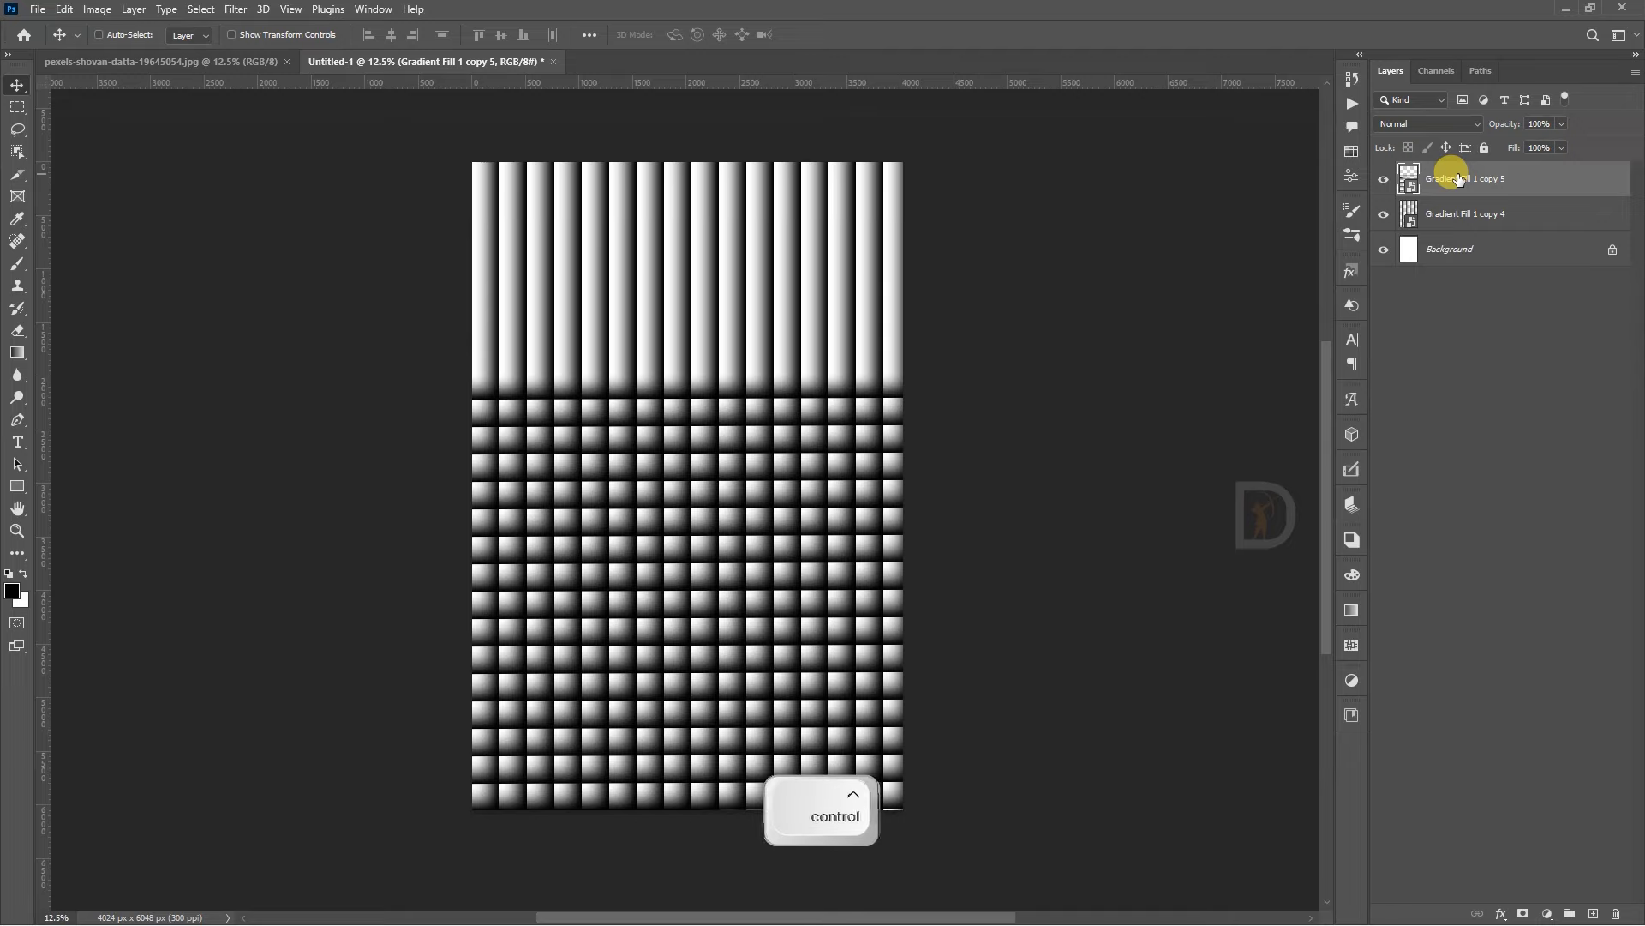
# Step: Duplicate the grid layer and move the copy up over the top stripes
pyautogui.hotkey('ctrl', 'j')
pyautogui.hotkey('ctrl', 't')
pyautogui.moveTo(897, 528); pyautogui.dragTo(943, 121)
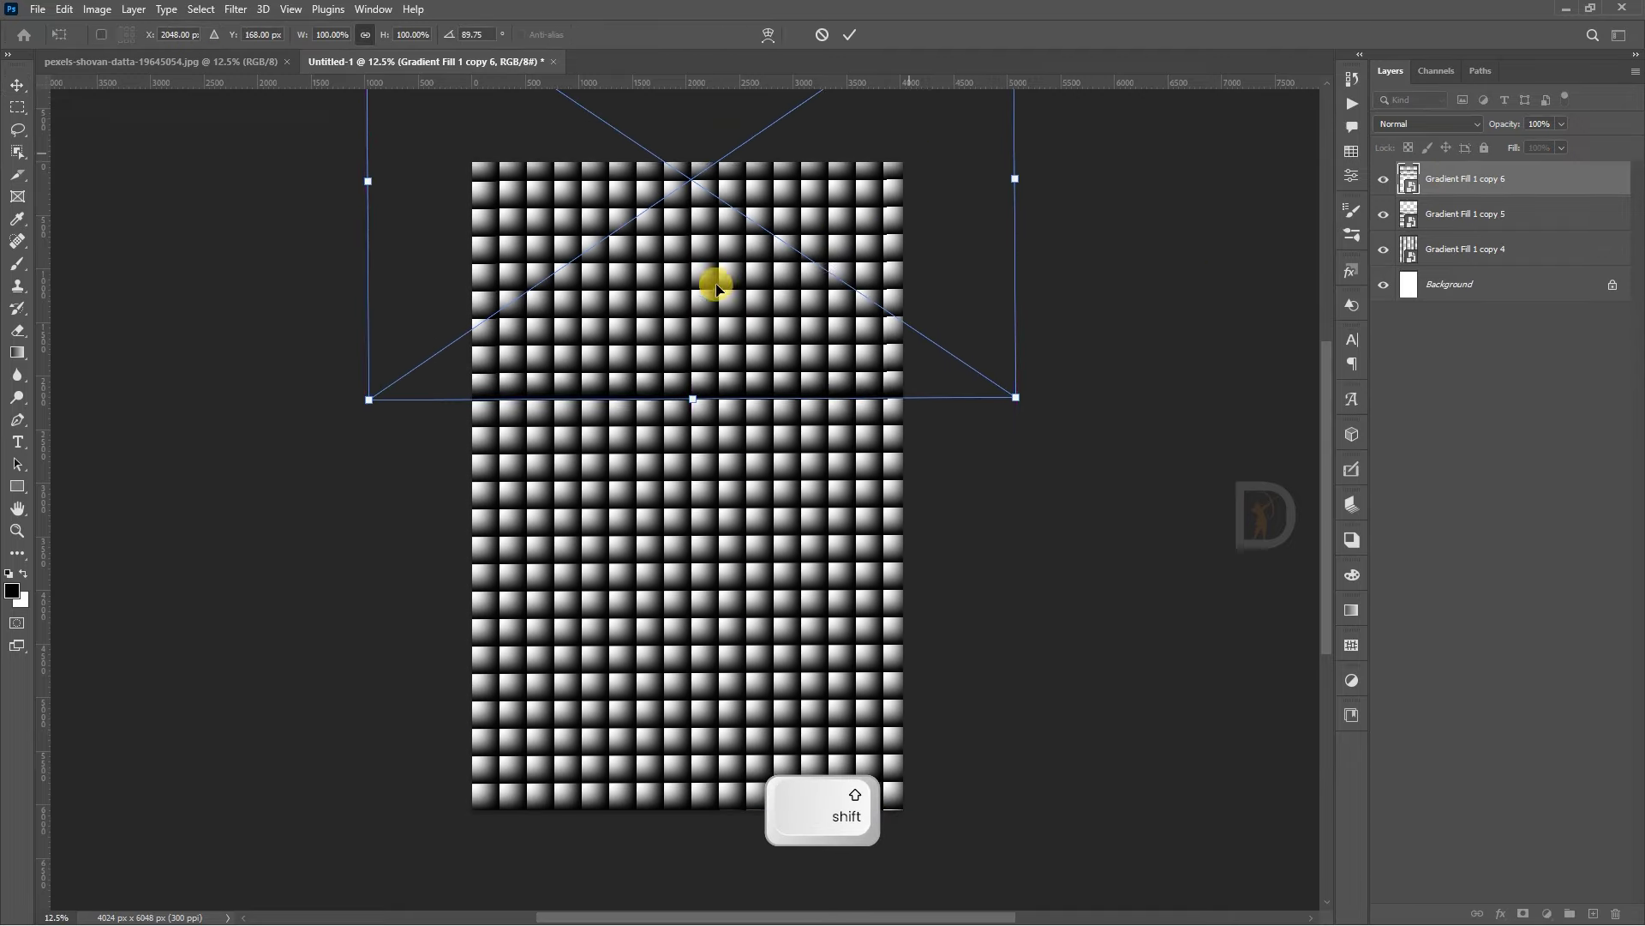
pyautogui.doubleClick(701, 283)
pyautogui.keyDown('ctrl'); pyautogui.keyDown('alt'); pyautogui.click(787, 515); pyautogui.keyUp('alt'); pyautogui.keyUp('ctrl')
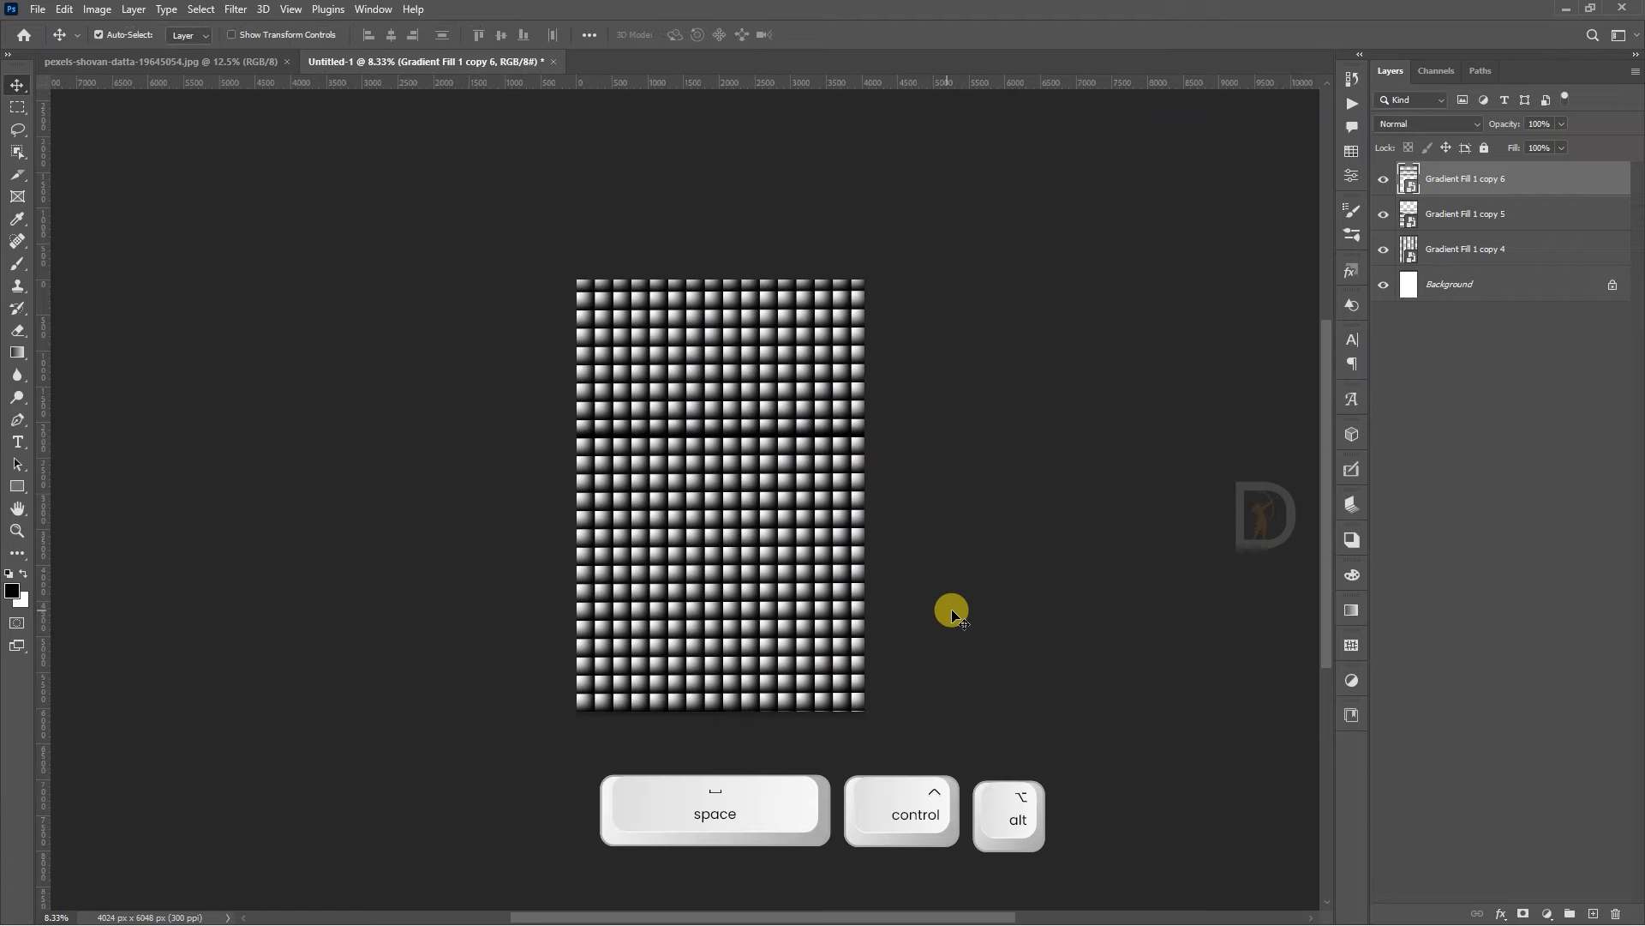
pyautogui.keyDown('ctrl'); pyautogui.click(746, 518); pyautogui.keyUp('ctrl')
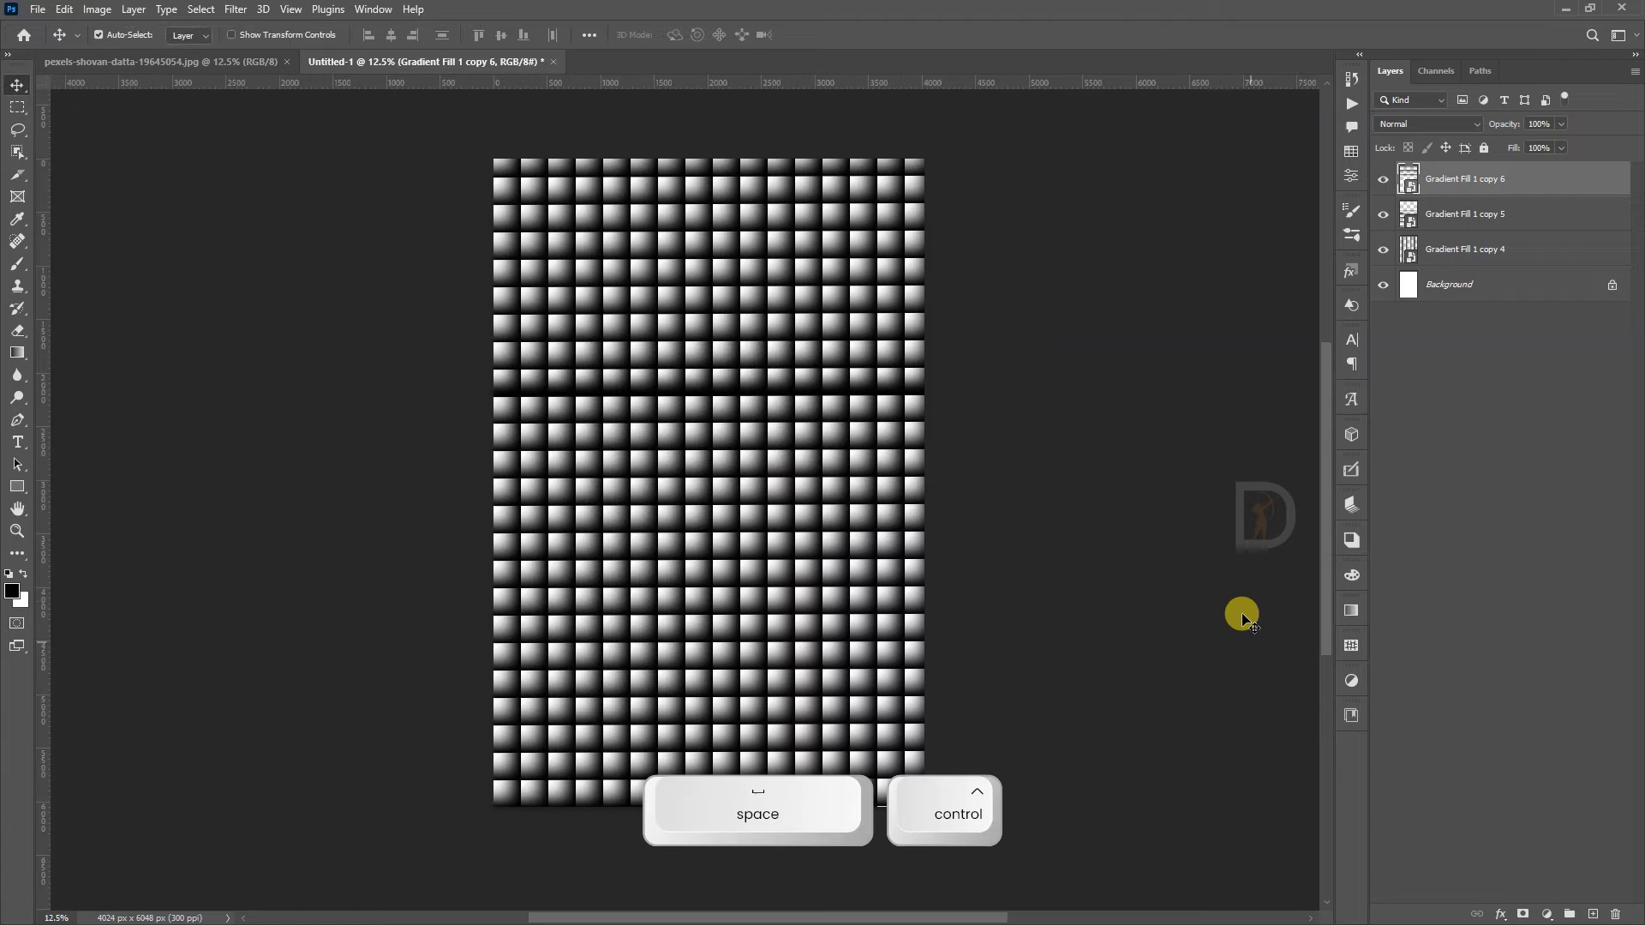
# Step: Save the document in Photoshop (PSD) format as texture.psd
pyautogui.hotkey('ctrl', 's')
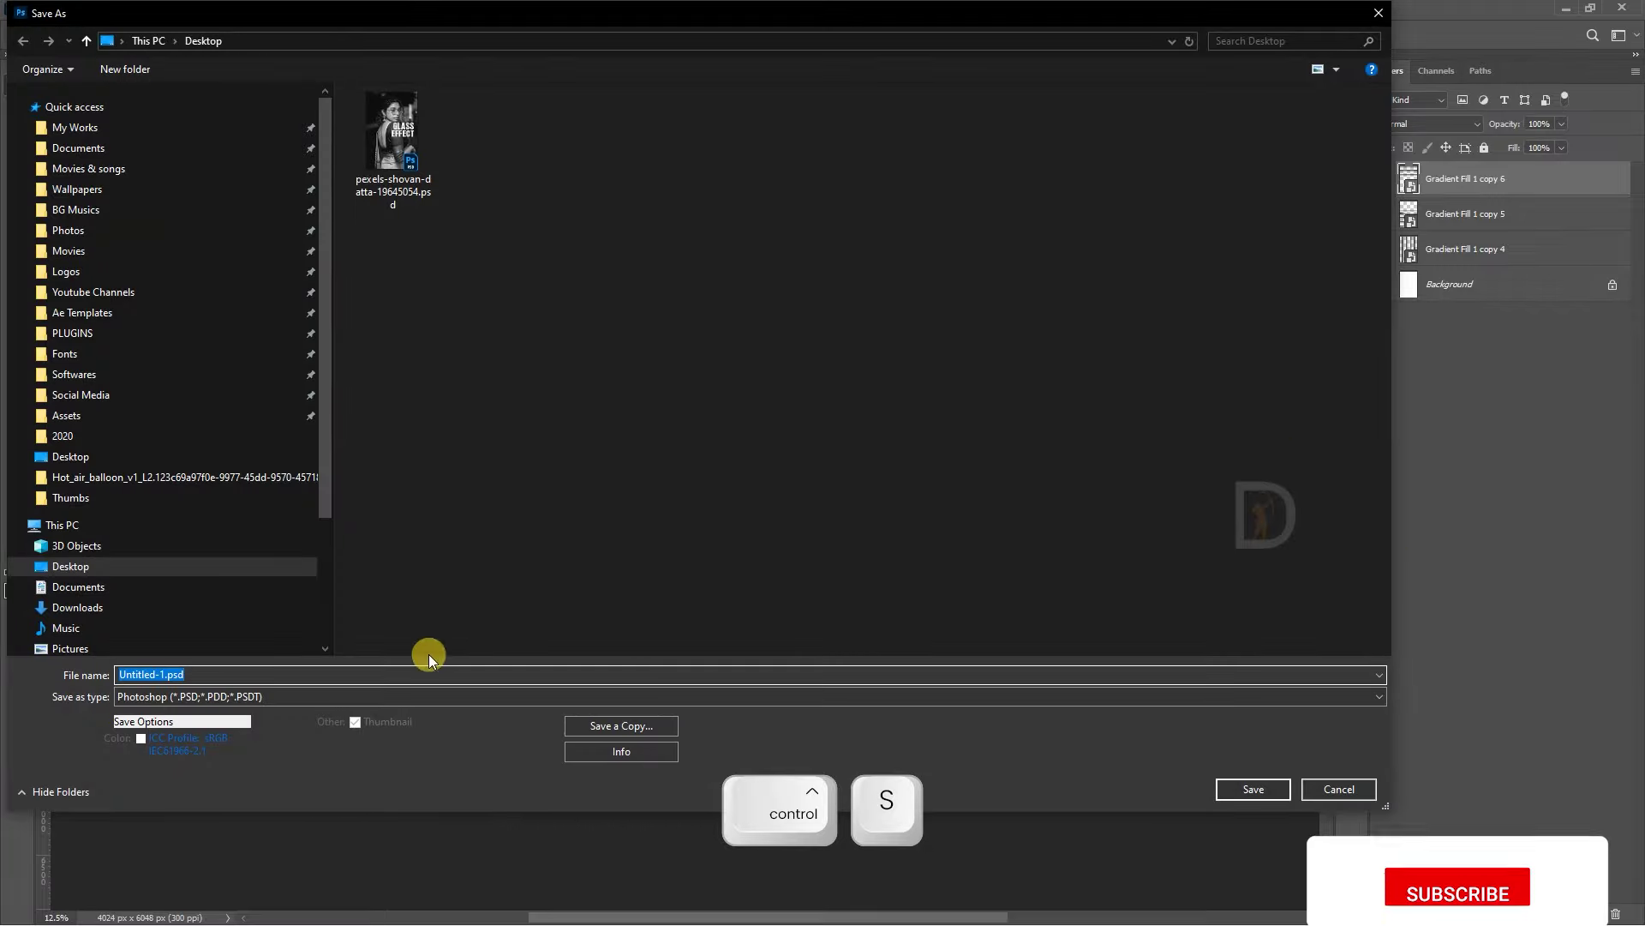
pyautogui.click(228, 696)
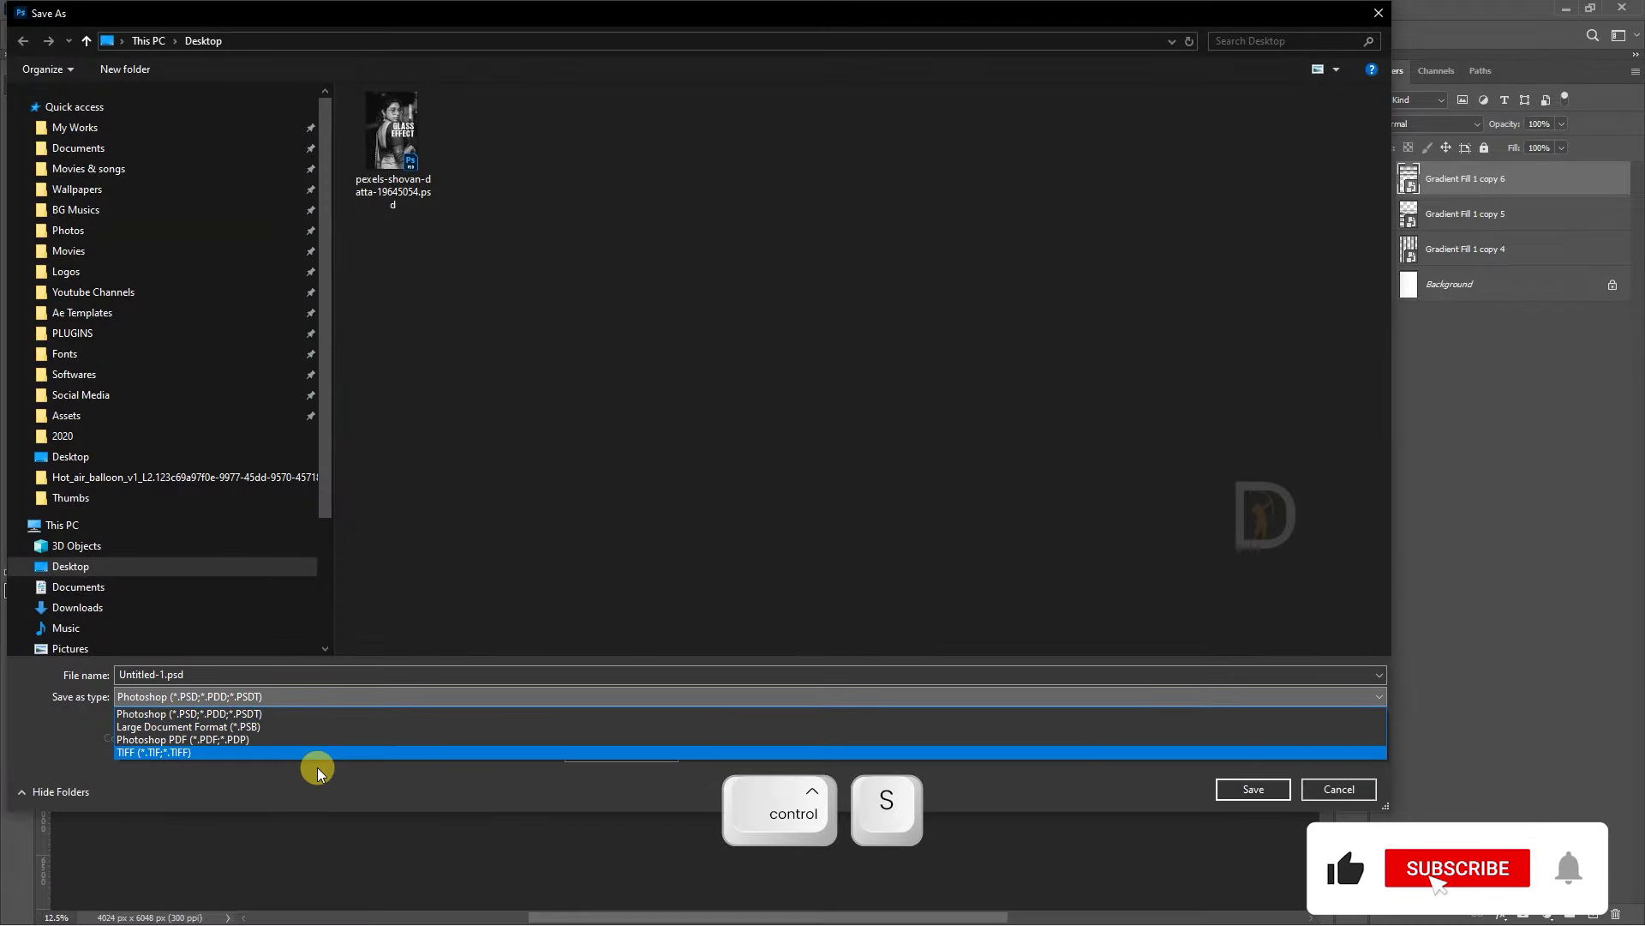
pyautogui.click(257, 714)
pyautogui.doubleClick(233, 673)
pyautogui.write('te')
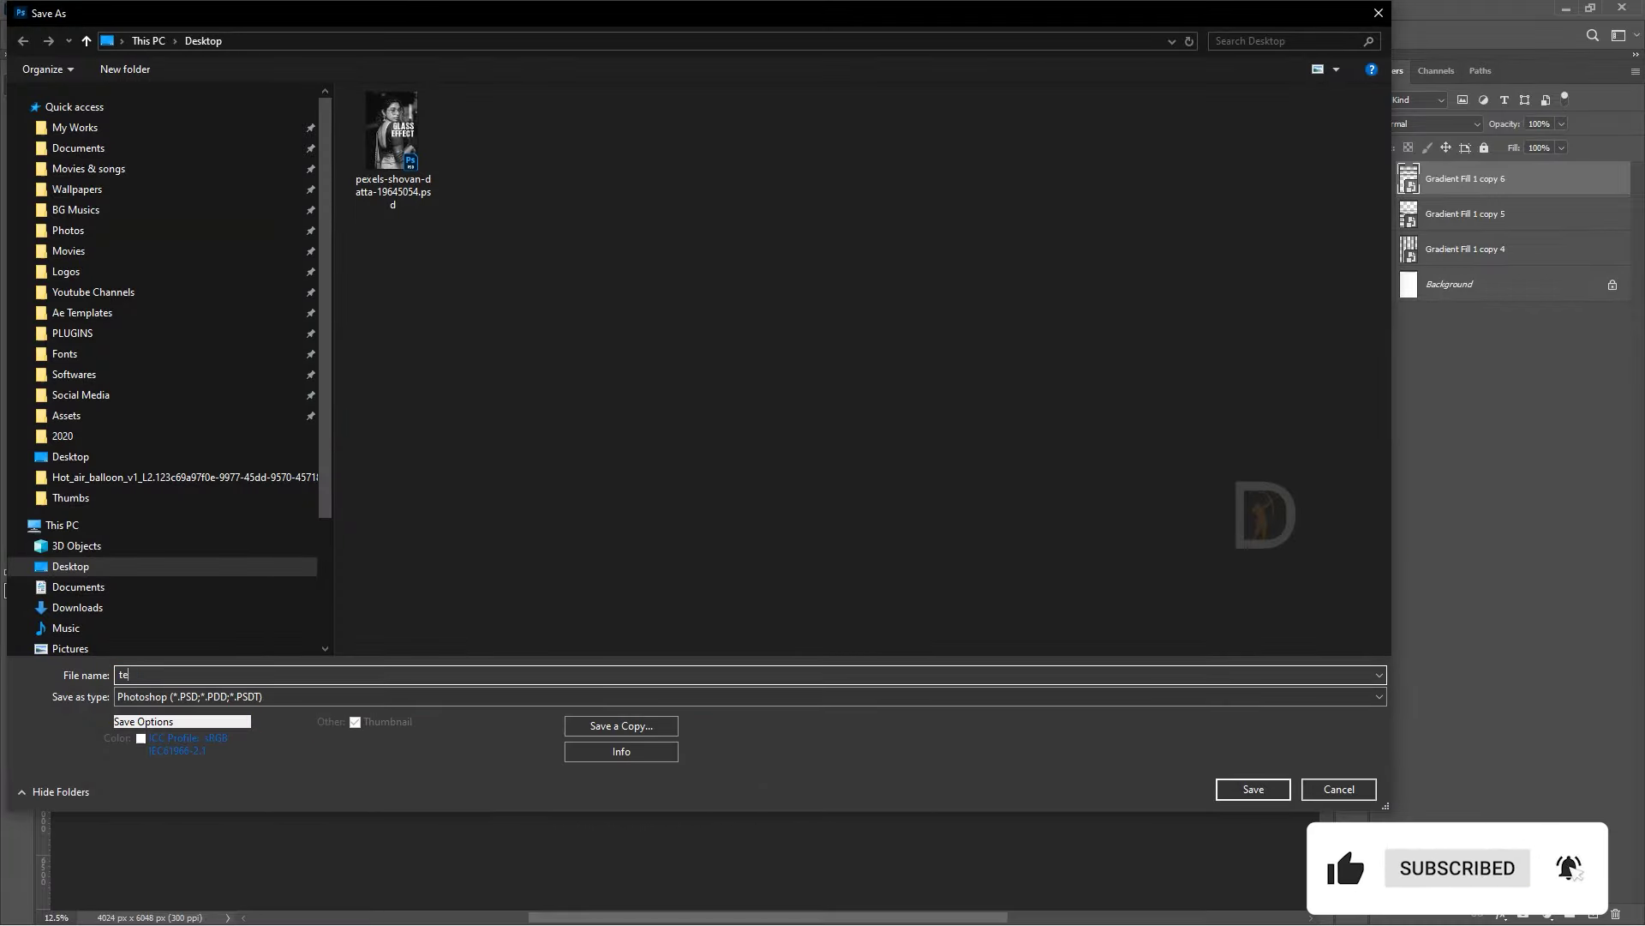
pyautogui.write('xture')
pyautogui.press('Return')
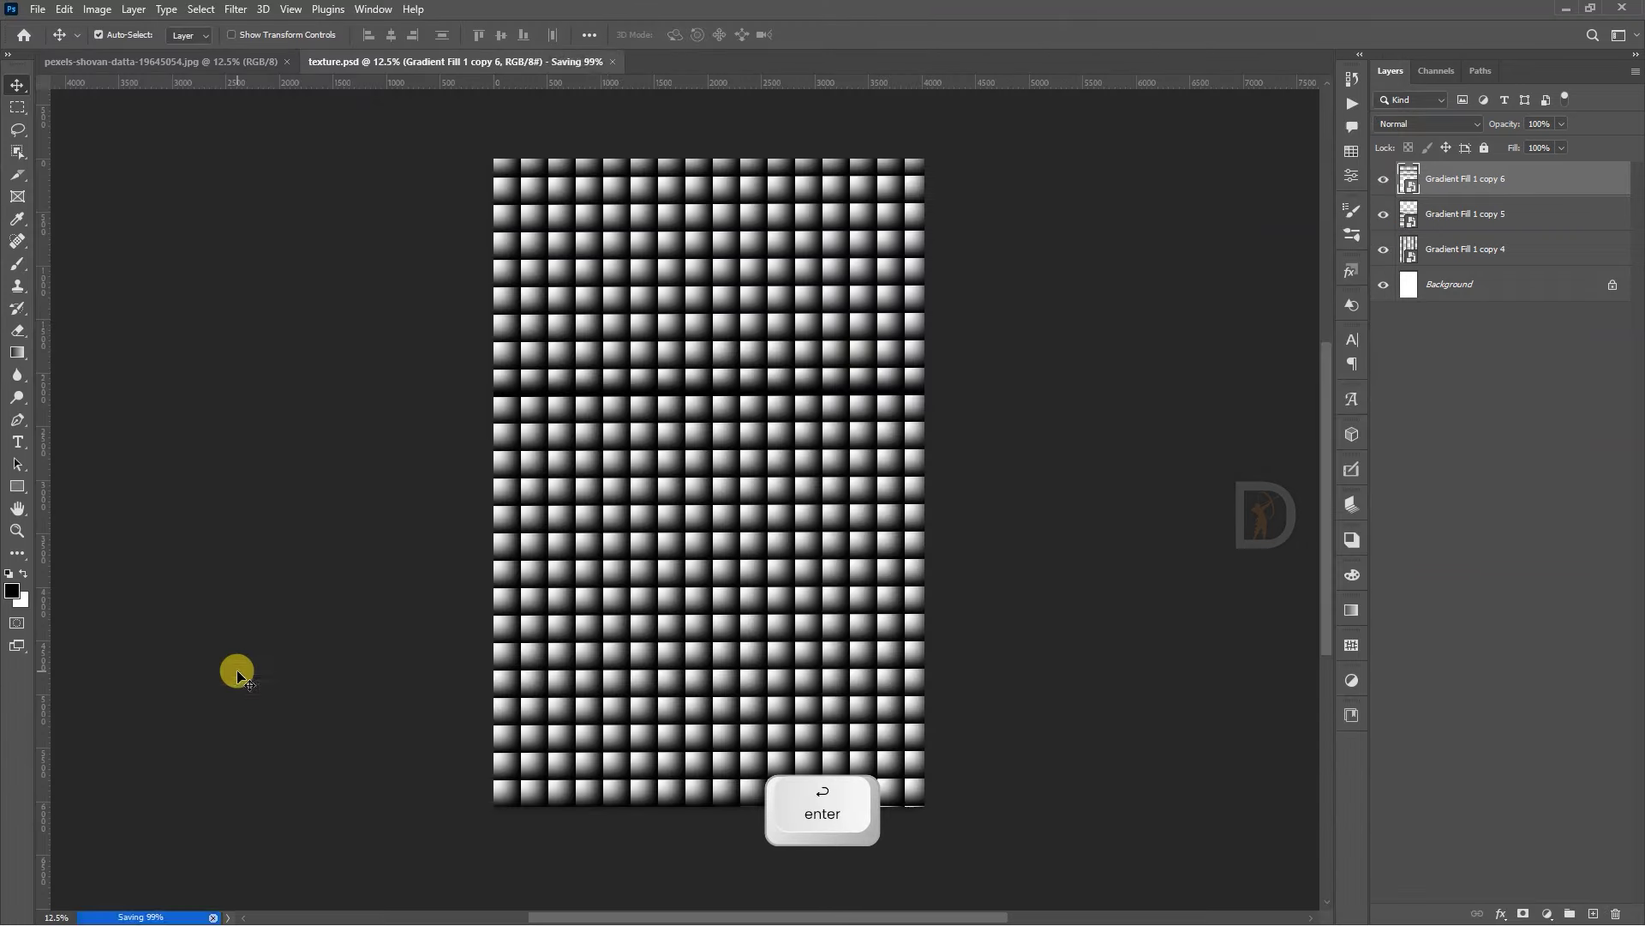
# Step: On the portrait photo, copy a rectangle of its right part onto a new Layer 1
pyautogui.click(167, 61)
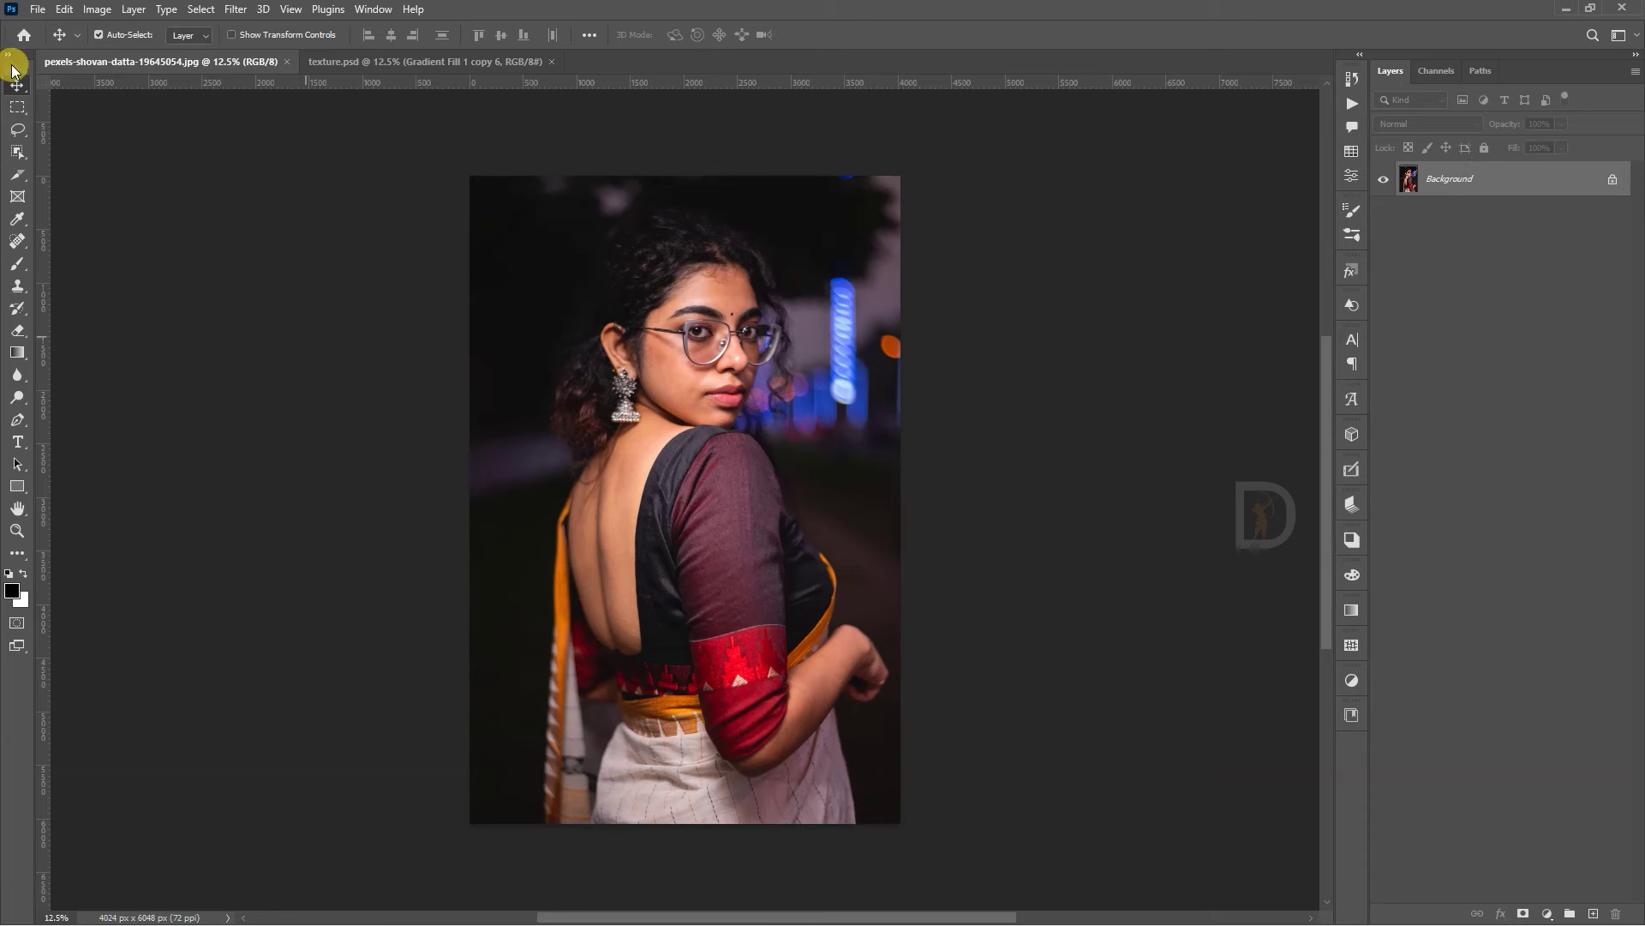
pyautogui.click(15, 107)
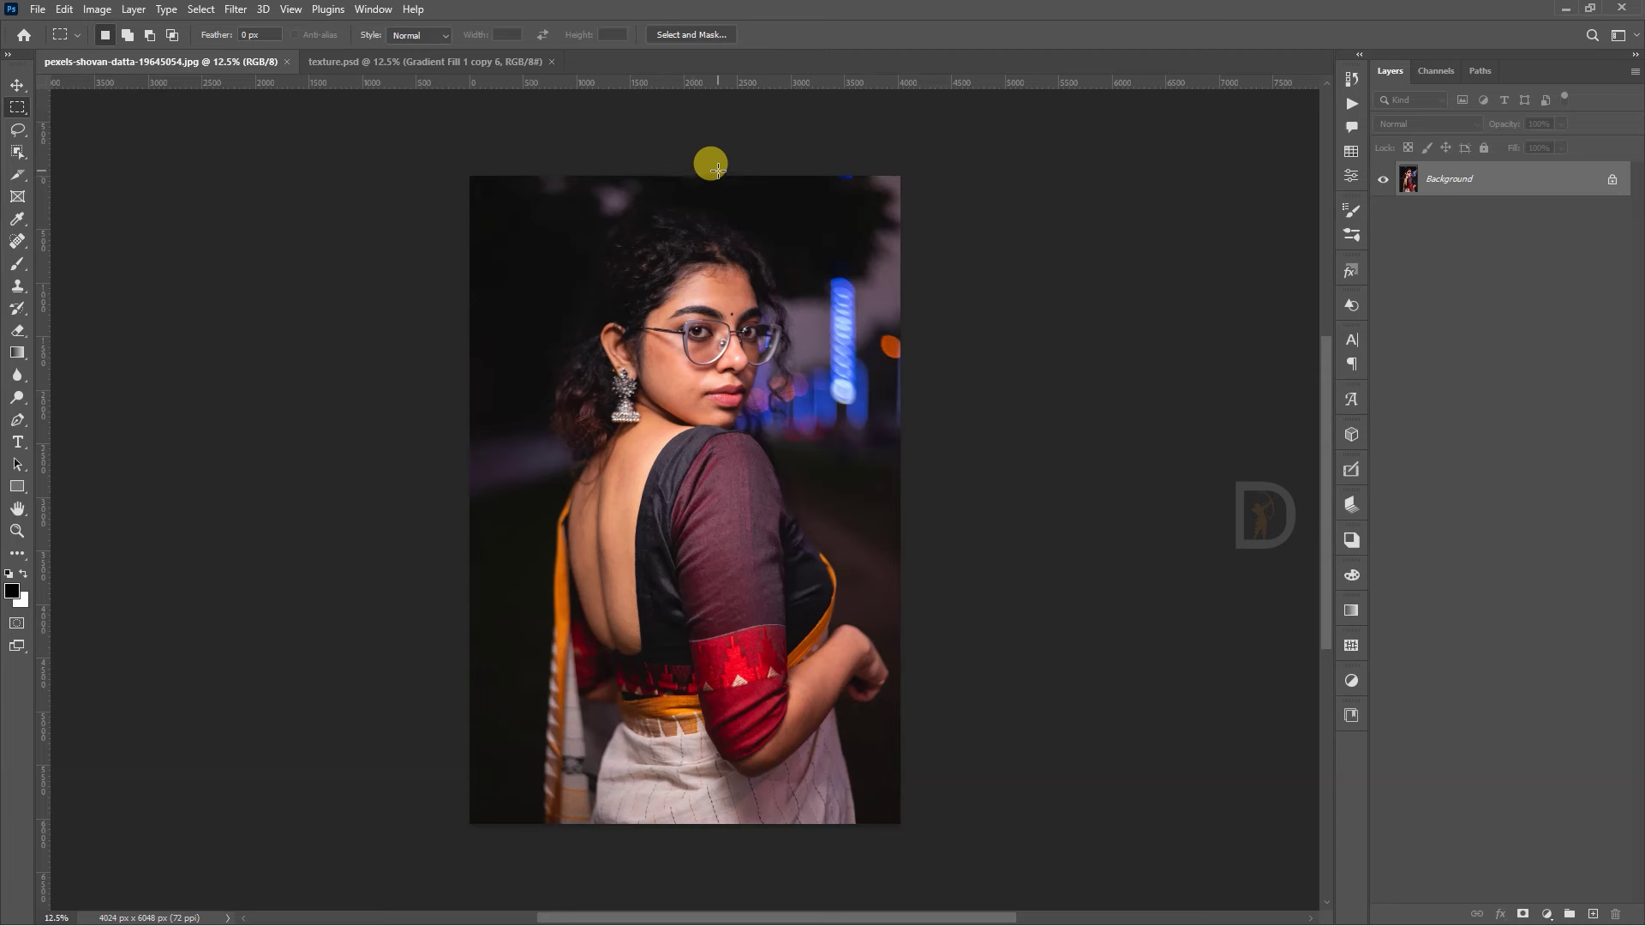
pyautogui.moveTo(729, 169); pyautogui.dragTo(905, 833)
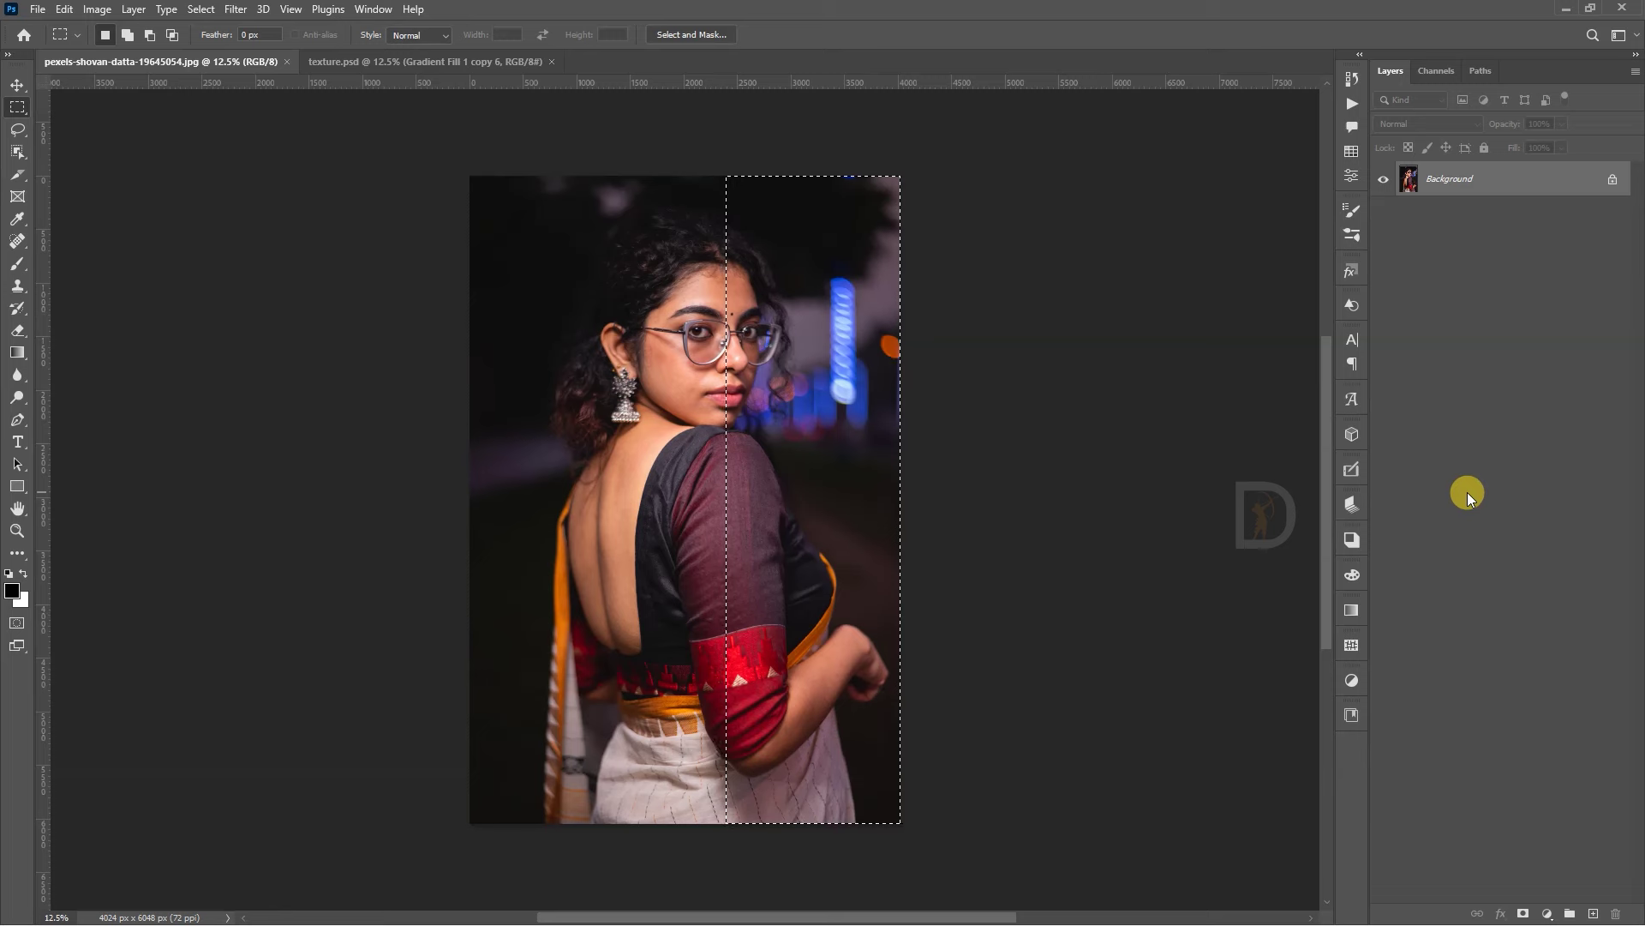
pyautogui.hotkey('ctrl', 'j')
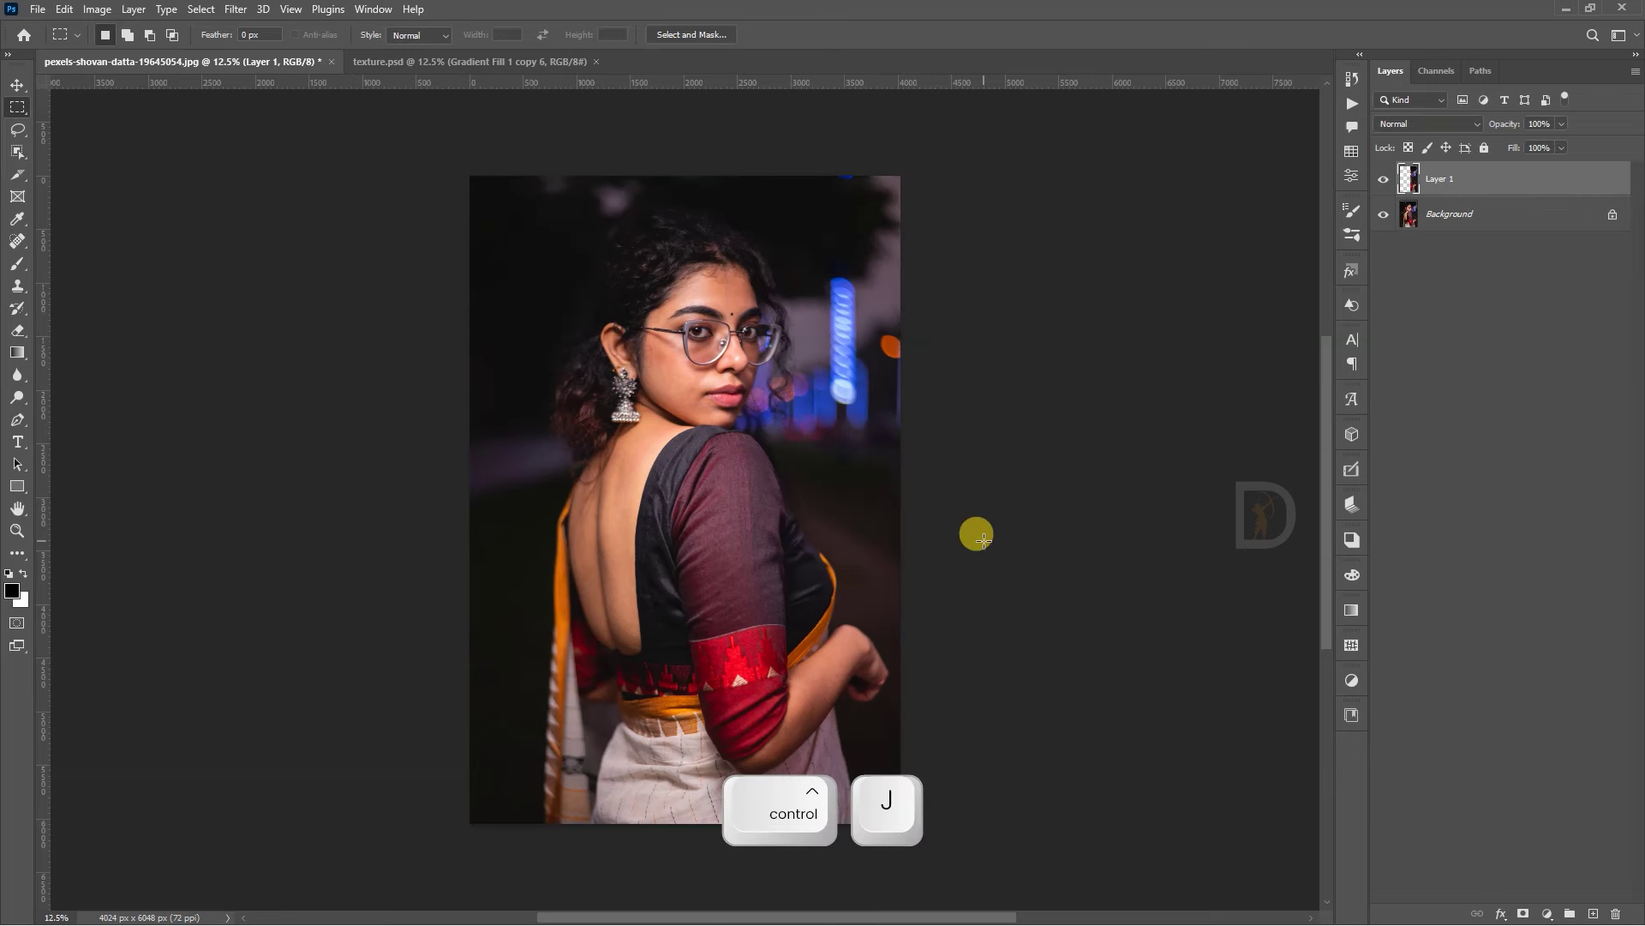
# Step: Convert Layer 1 to a smart object
pyautogui.press('v')
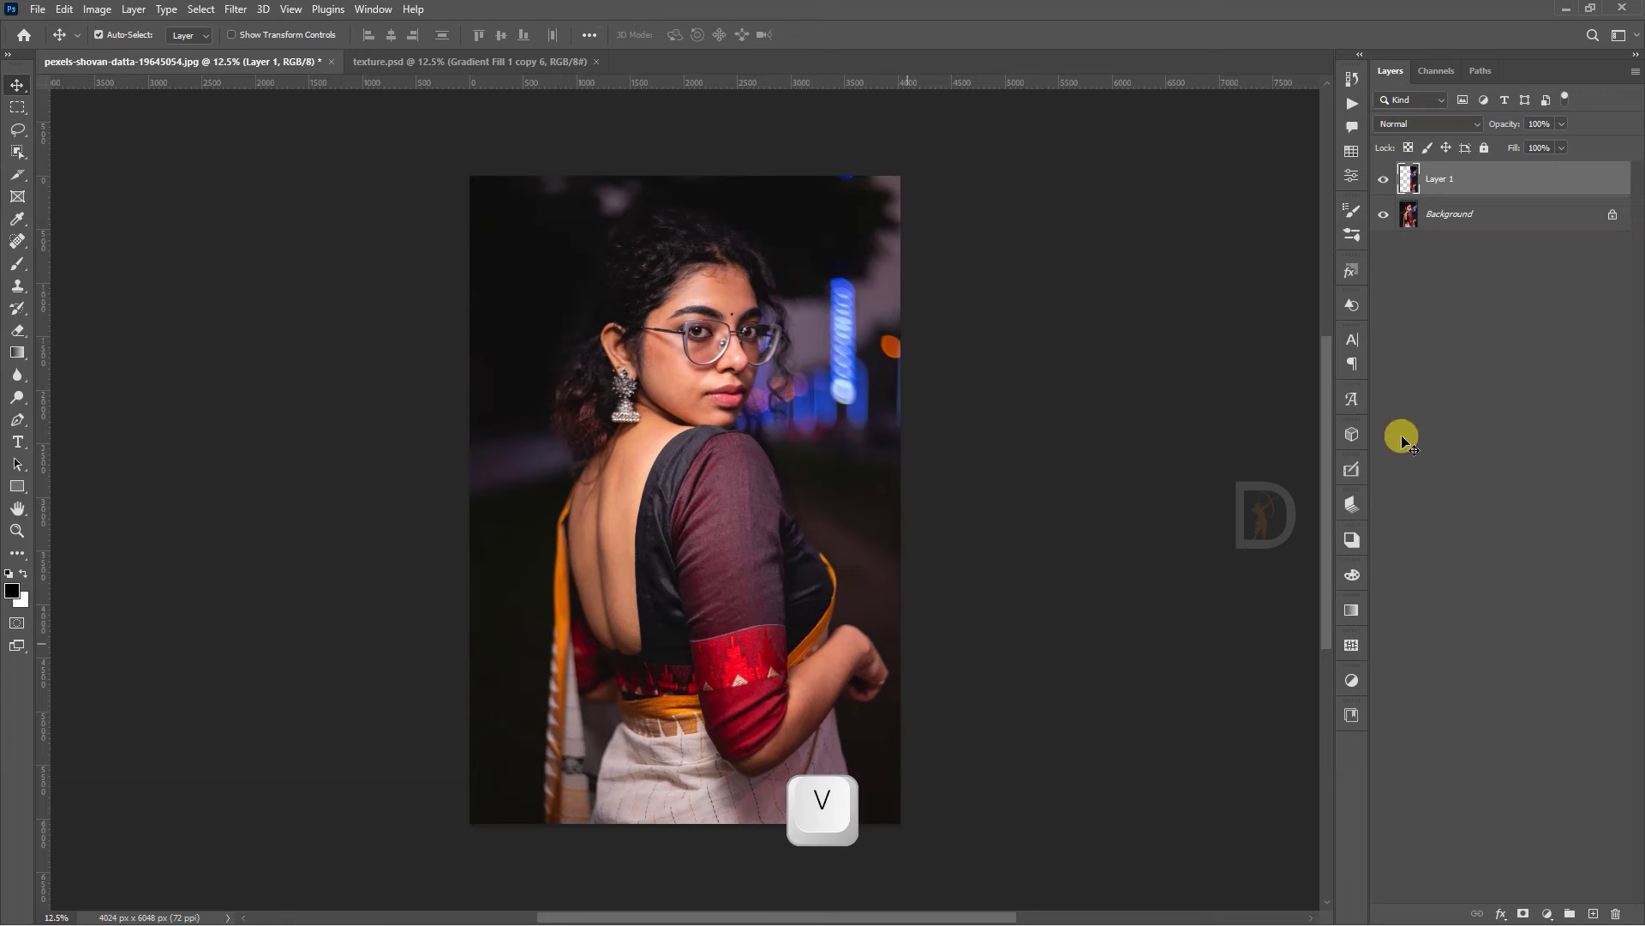
pyautogui.rightClick(1478, 188)
pyautogui.click(1440, 426)
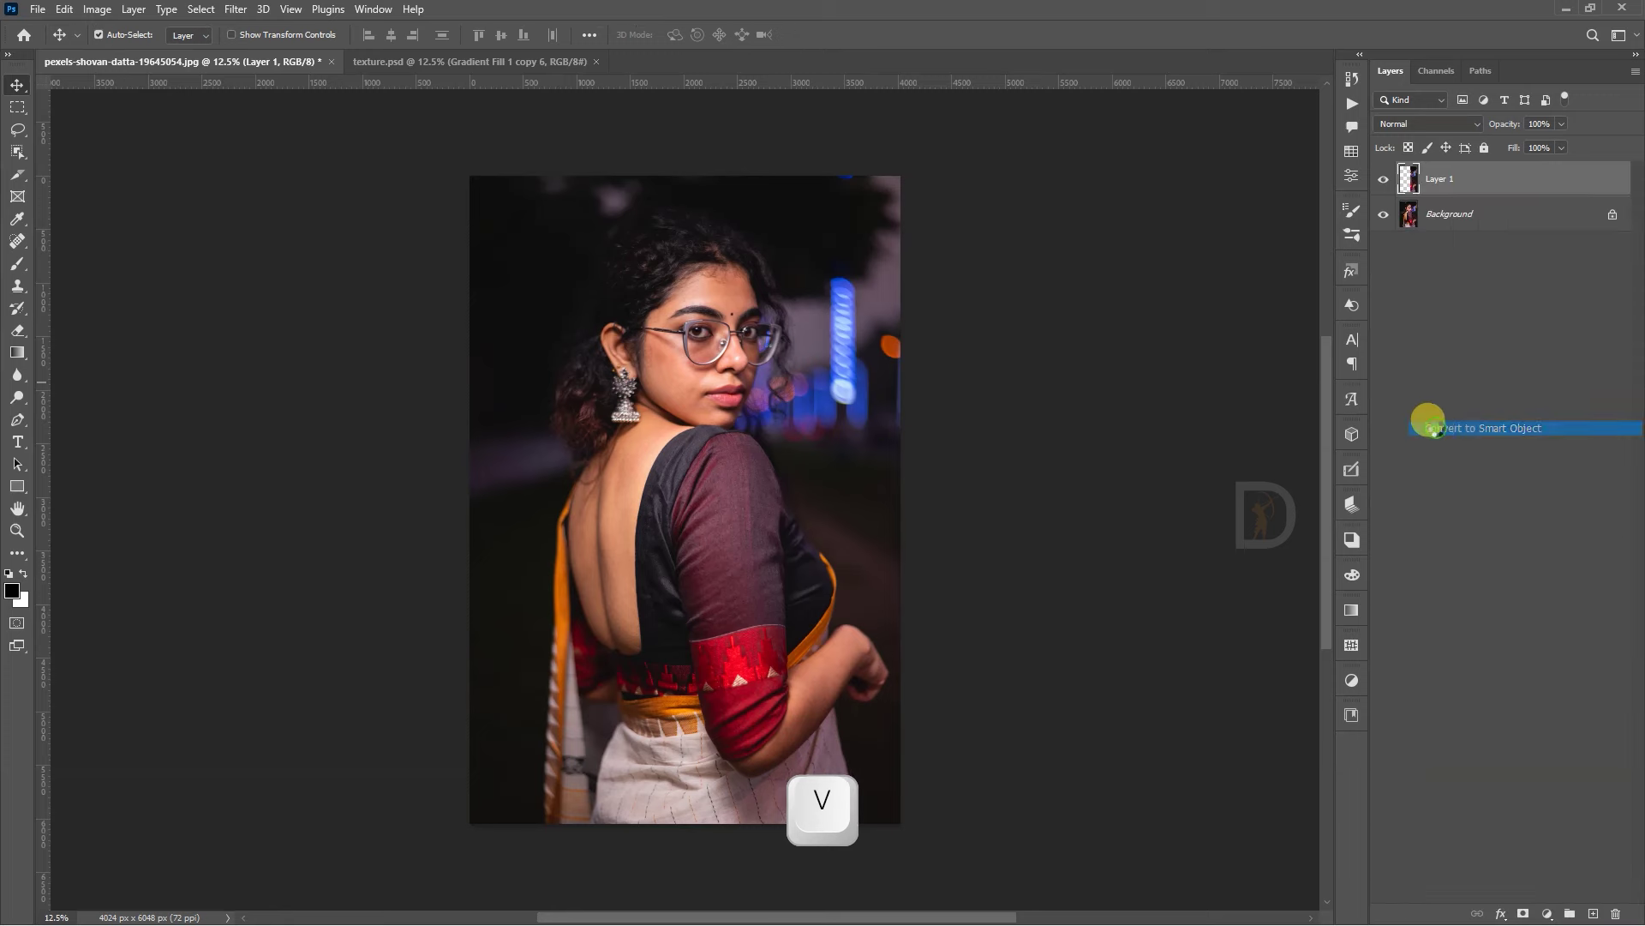
# Step: Open the Filter Gallery on Layer 1, choose Distort > Glass, and zoom the preview out
pyautogui.click(237, 10)
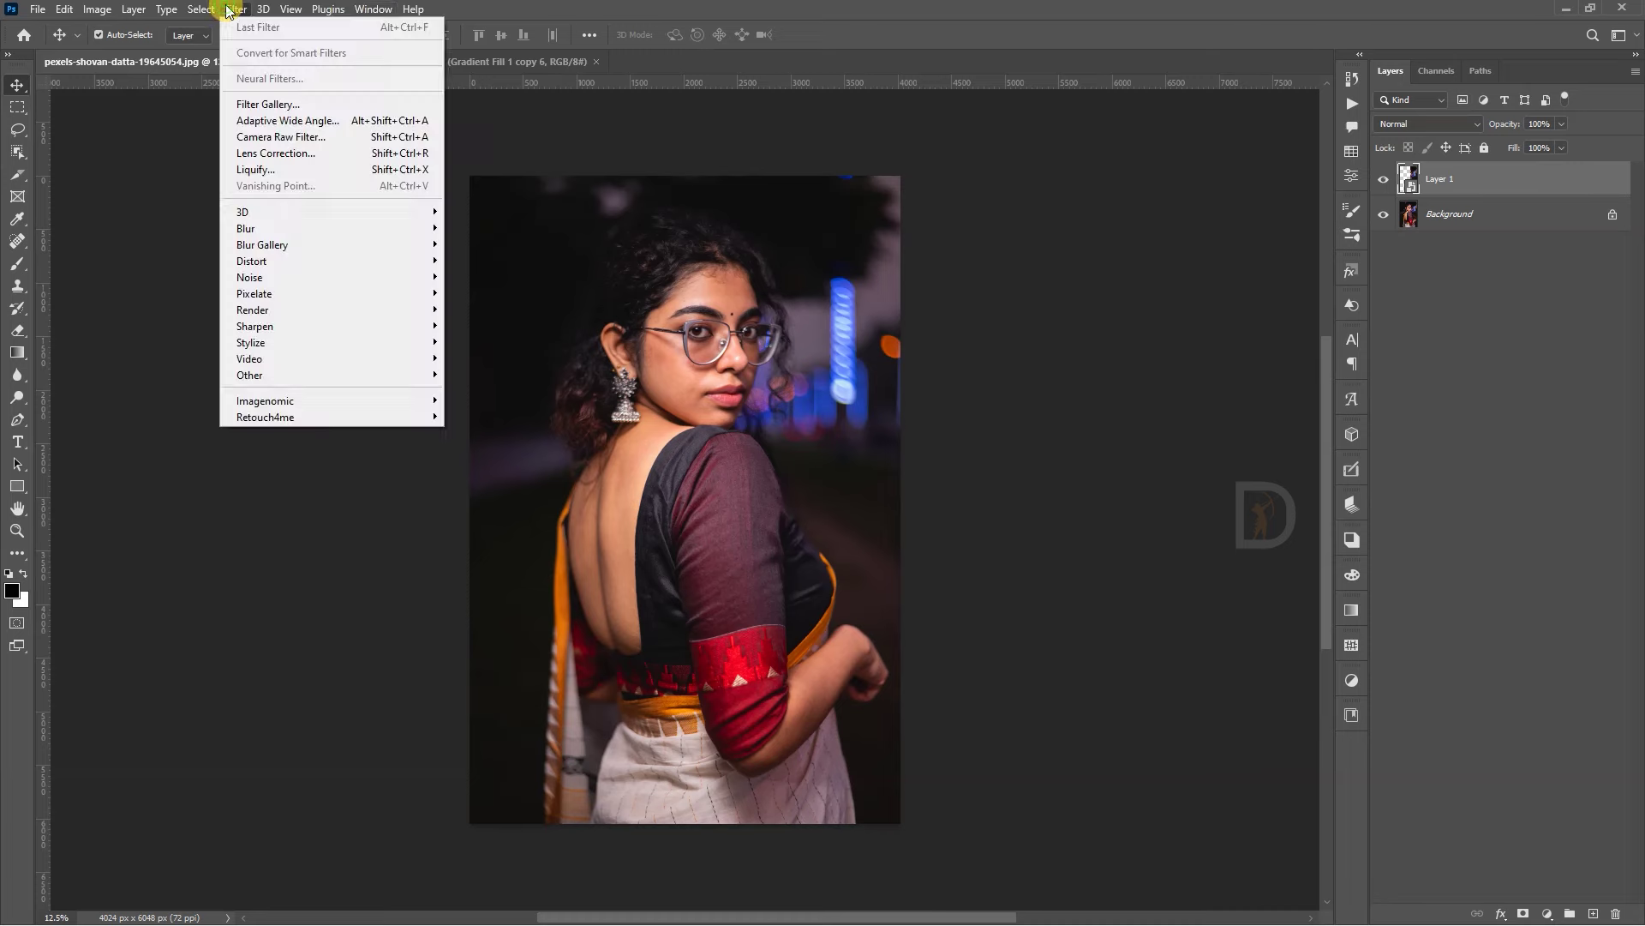
pyautogui.click(266, 104)
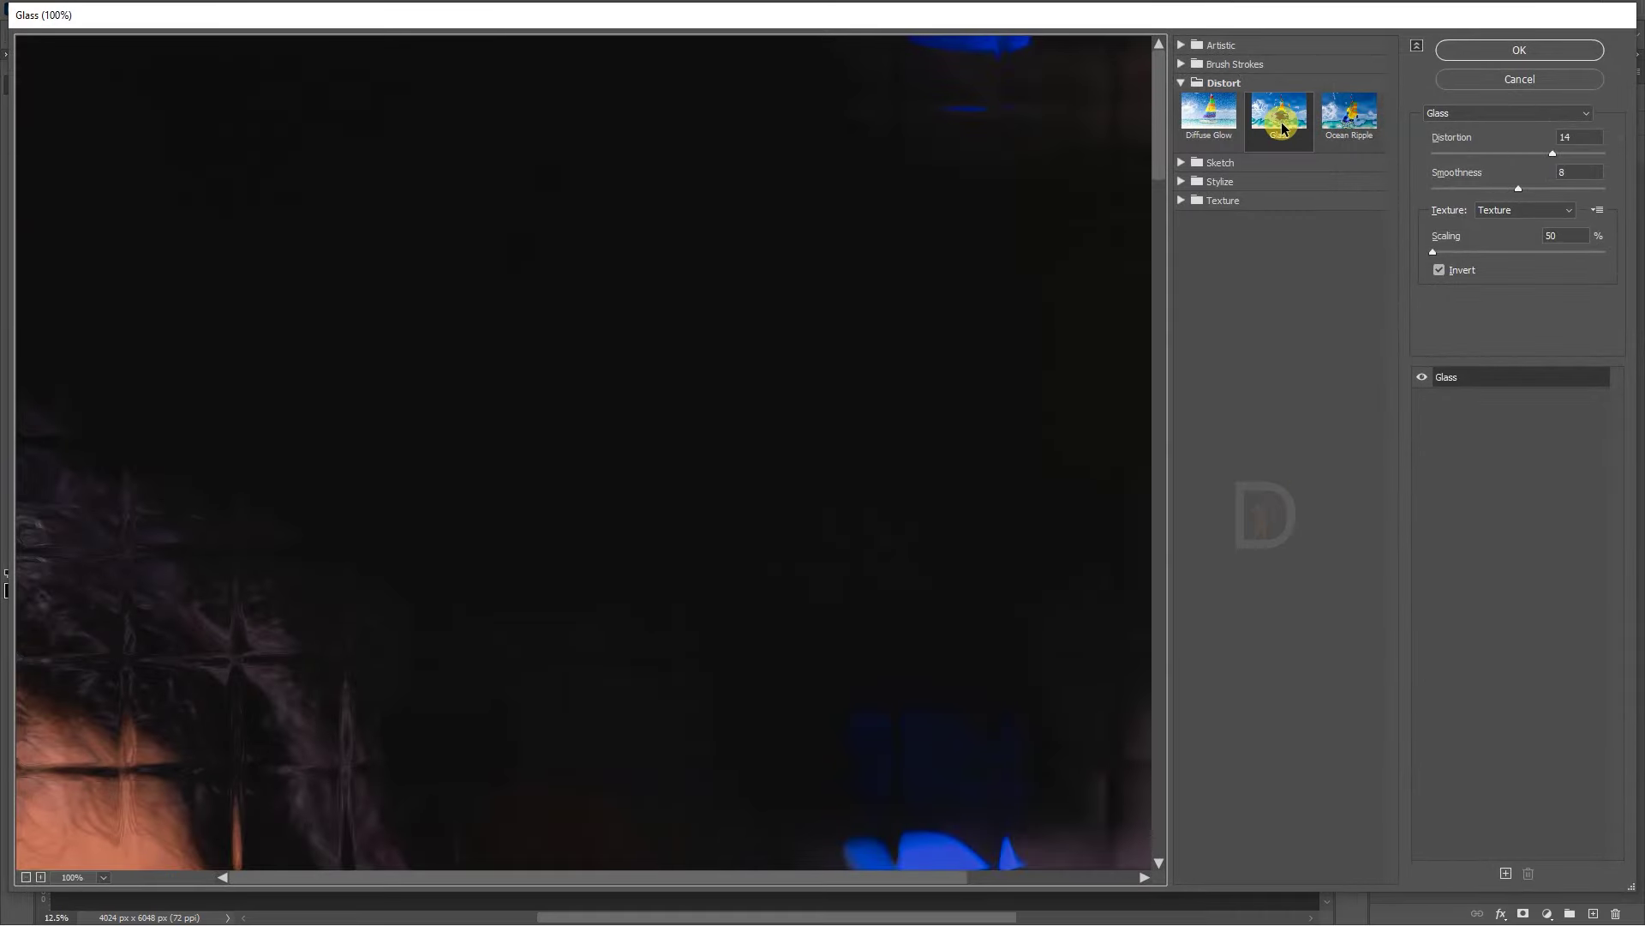
pyautogui.click(1185, 82)
pyautogui.click(1196, 85)
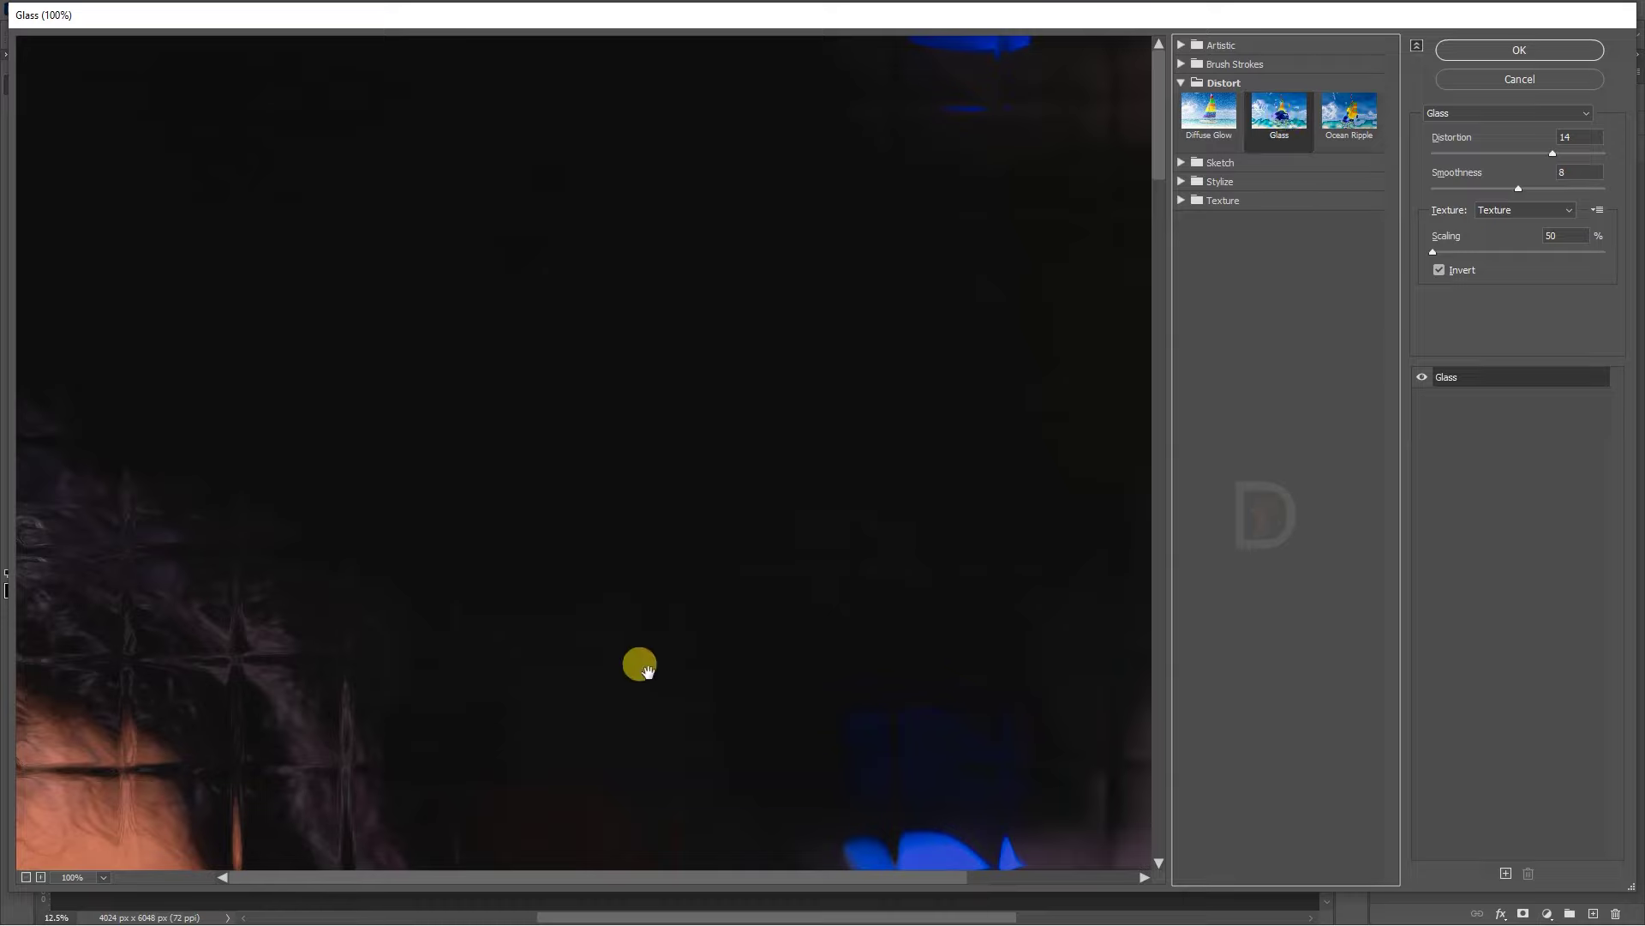
pyautogui.keyDown('alt'); pyautogui.click(665, 523); pyautogui.keyUp('alt')
pyautogui.keyDown('alt'); pyautogui.click(665, 523); pyautogui.keyUp('alt')
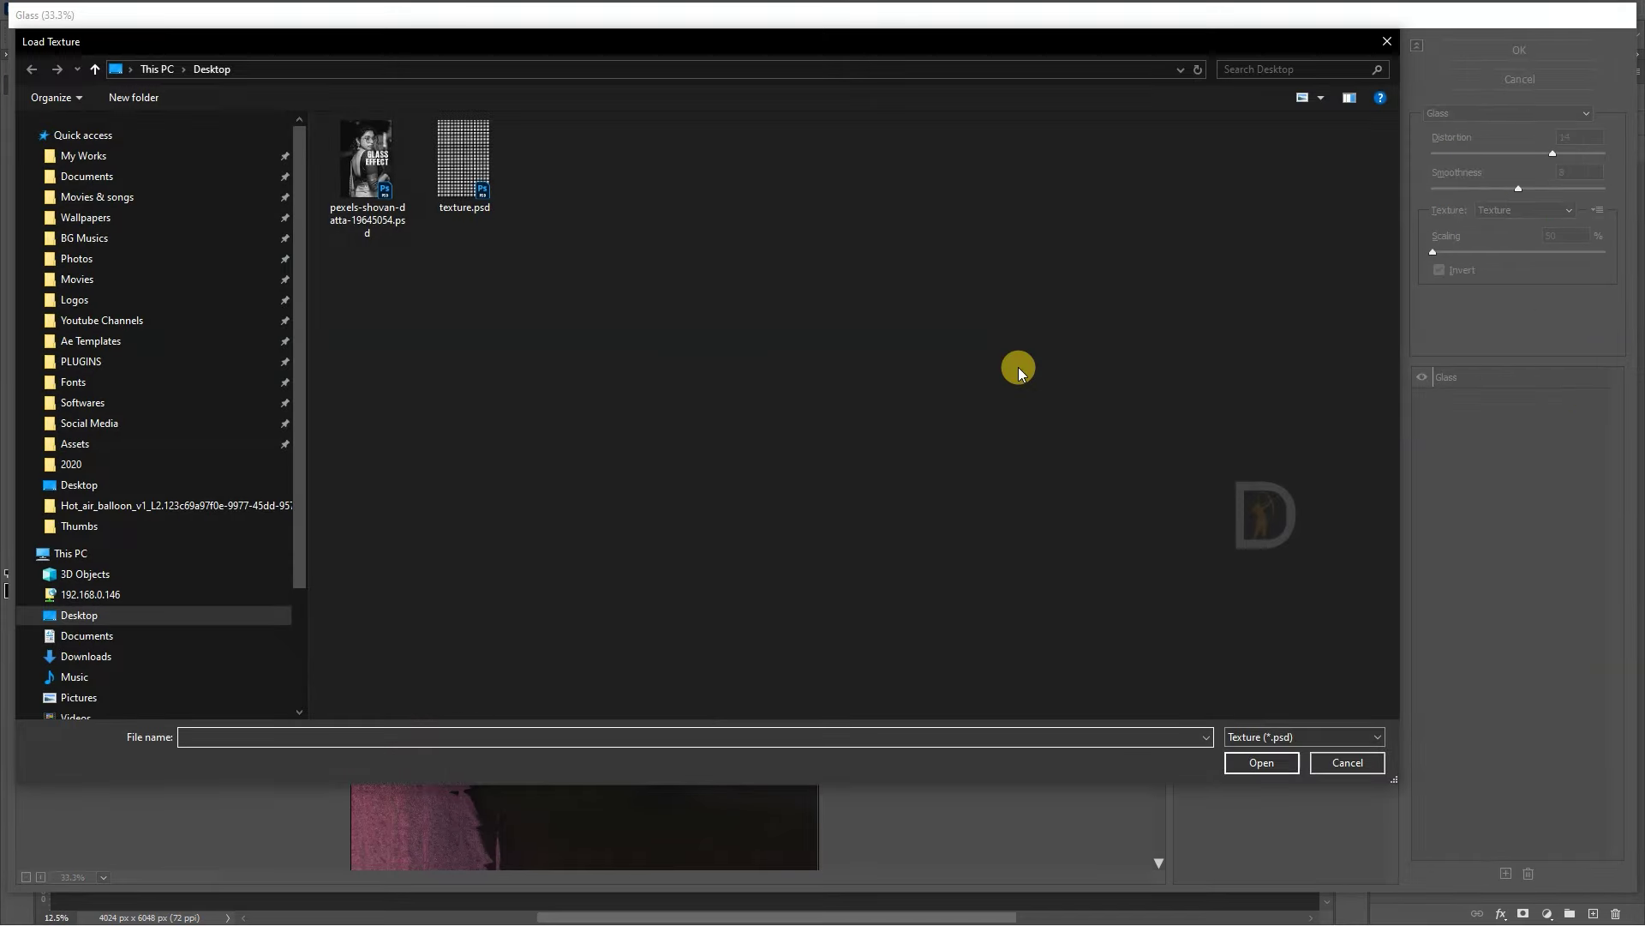
# Step: Load texture.psd as the Glass texture, set Distortion 13 and Smoothness 7, and apply
pyautogui.click(459, 171)
pyautogui.click(1277, 761)
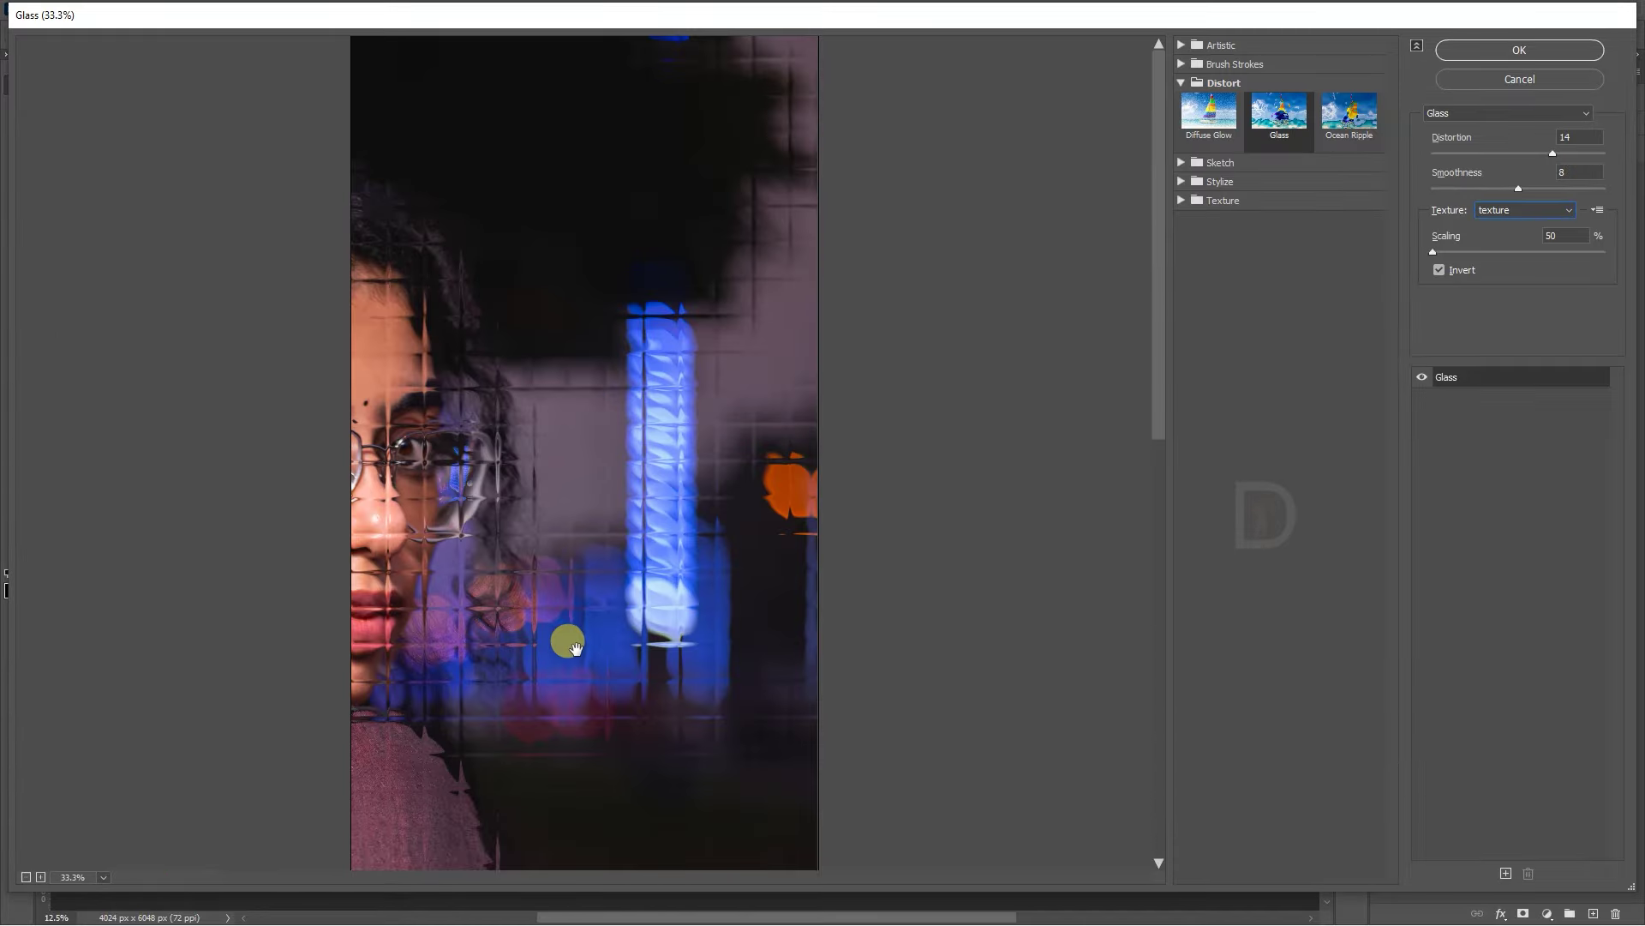
pyautogui.keyDown('ctrl'); pyautogui.keyDown('alt'); pyautogui.click(541, 520); pyautogui.keyUp('alt'); pyautogui.keyUp('ctrl')
pyautogui.keyDown('ctrl'); pyautogui.keyDown('alt'); pyautogui.click(542, 520); pyautogui.keyUp('alt'); pyautogui.keyUp('ctrl')
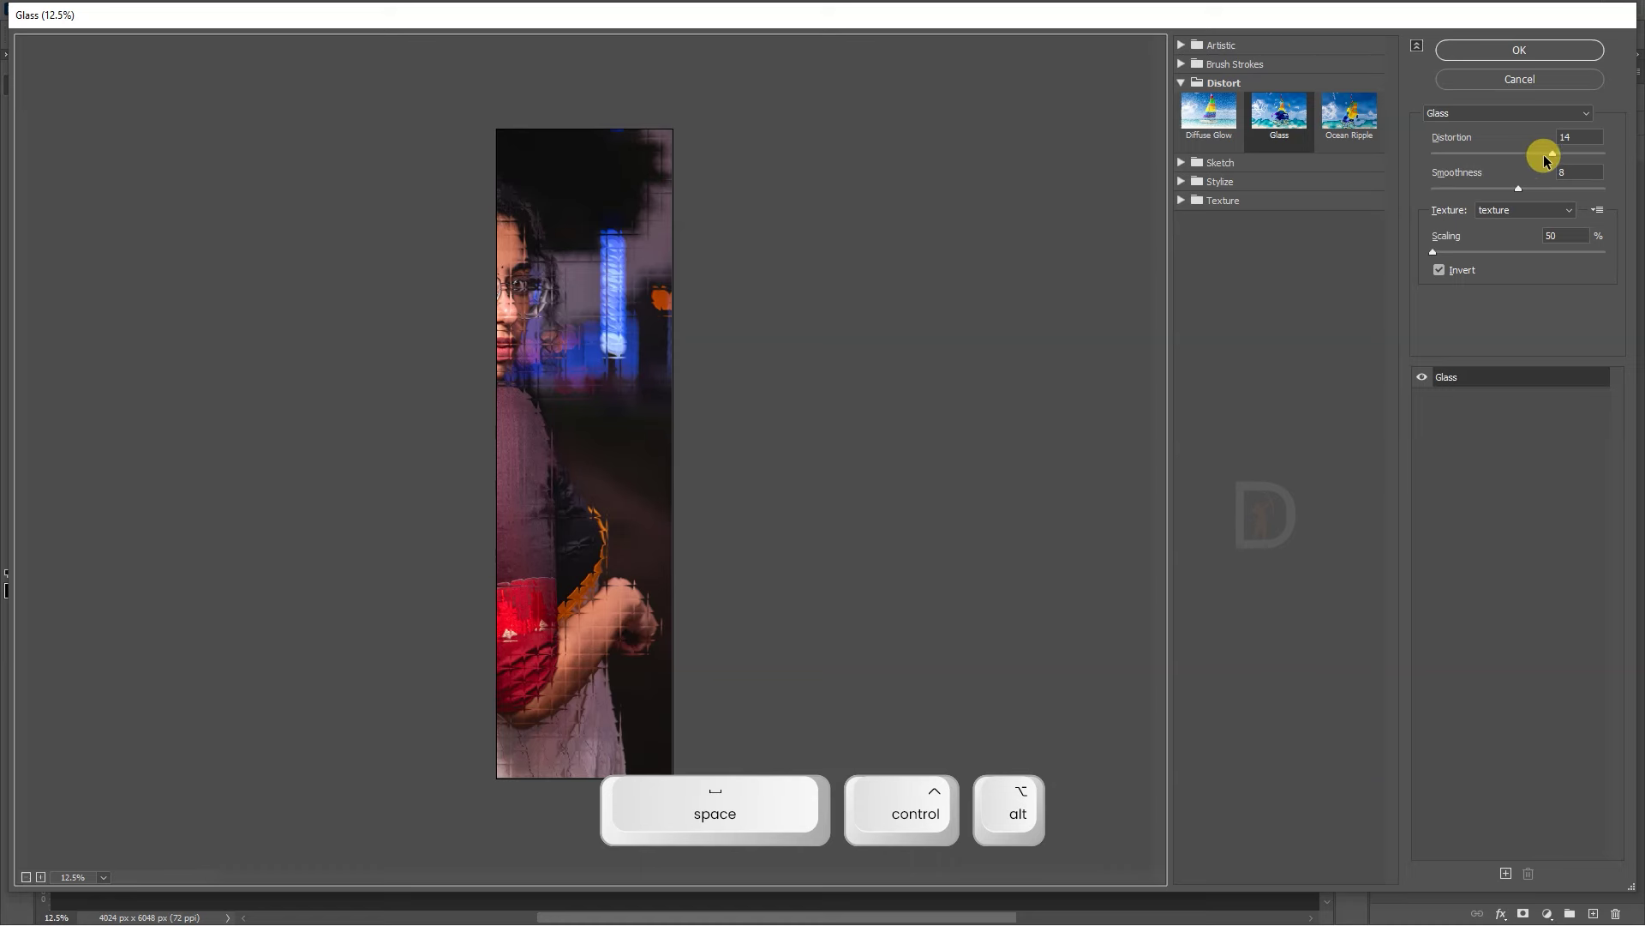
pyautogui.moveTo(1553, 154); pyautogui.dragTo(1481, 155)
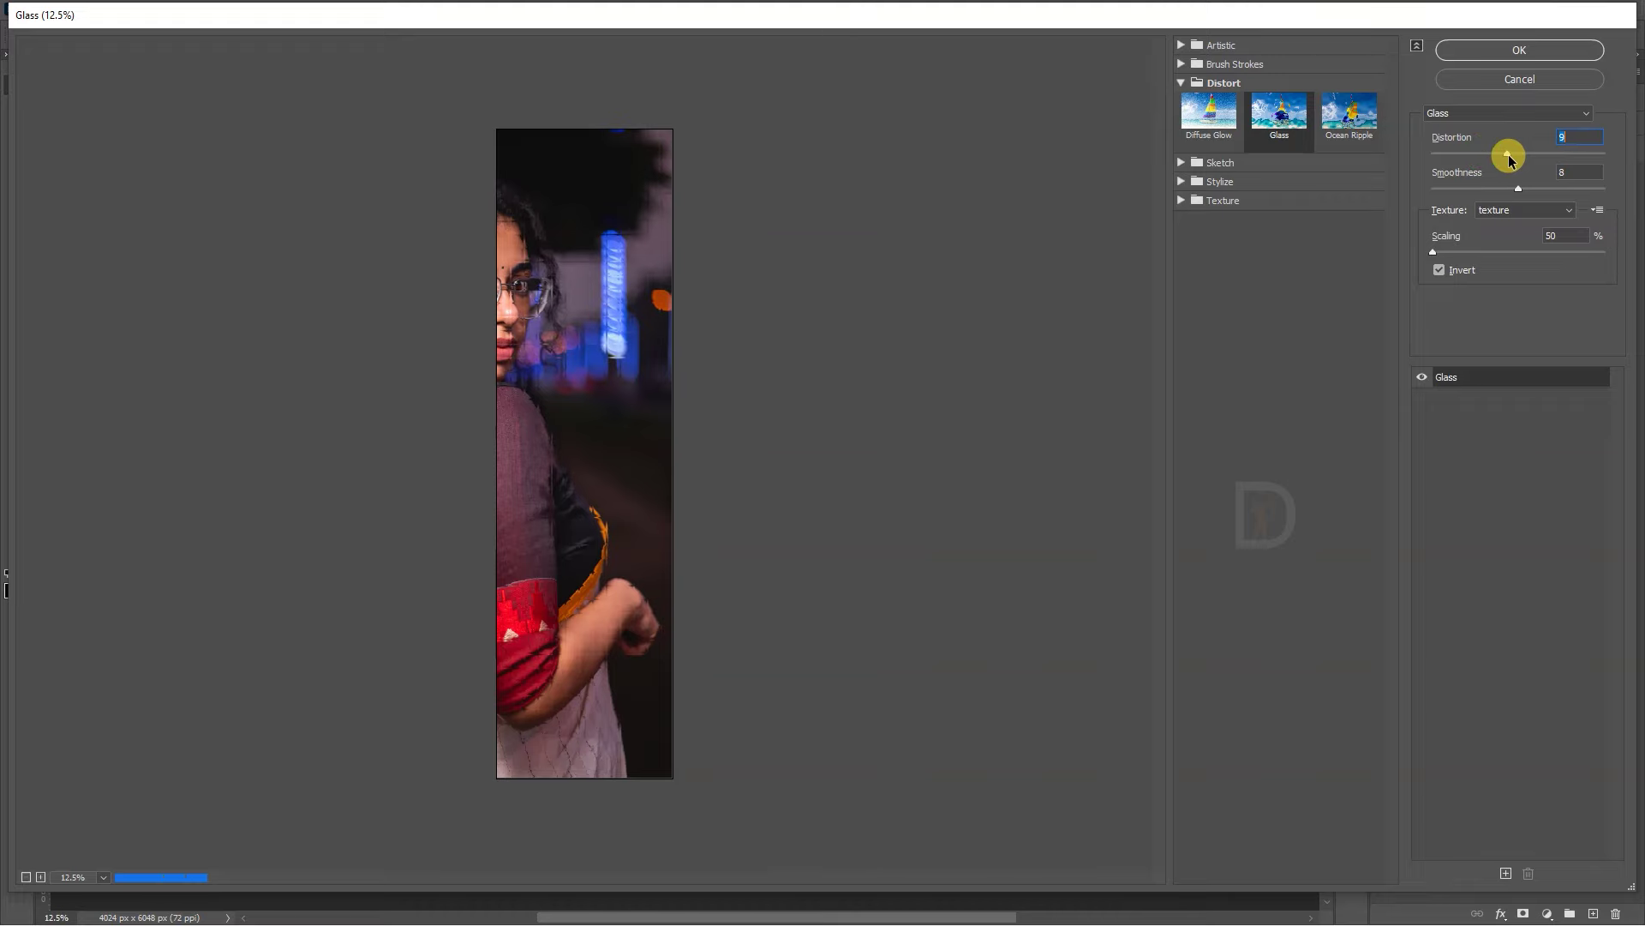
pyautogui.click(1534, 48)
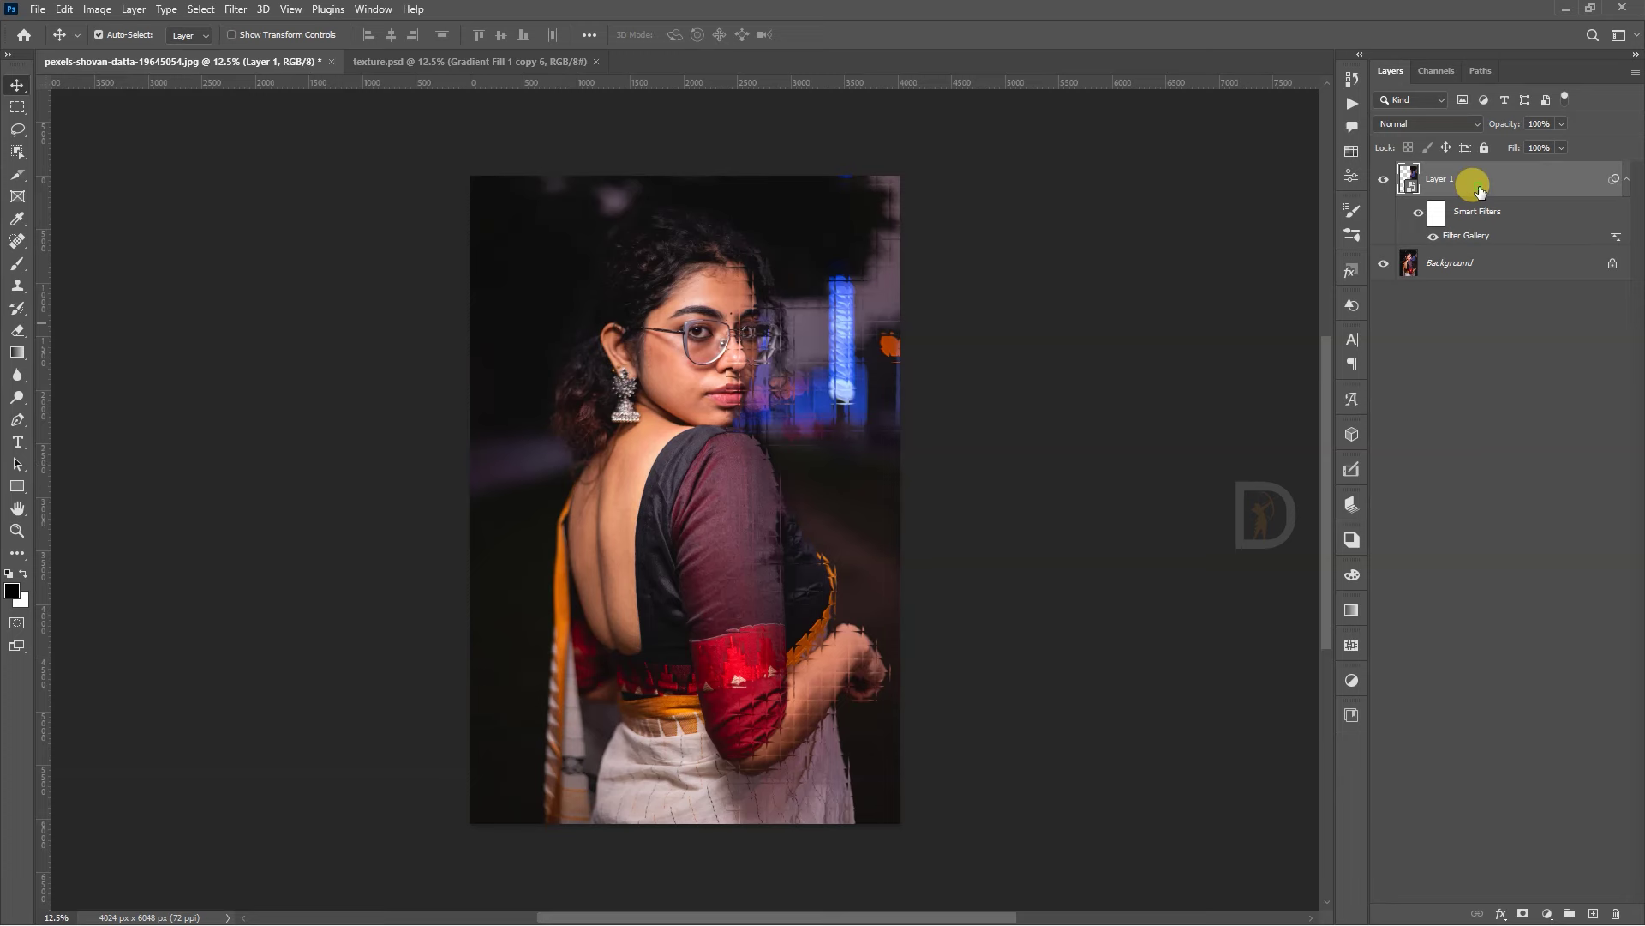
# Step: Add a 1.0 px Gaussian Blur smart filter to Layer 1
pyautogui.click(236, 9)
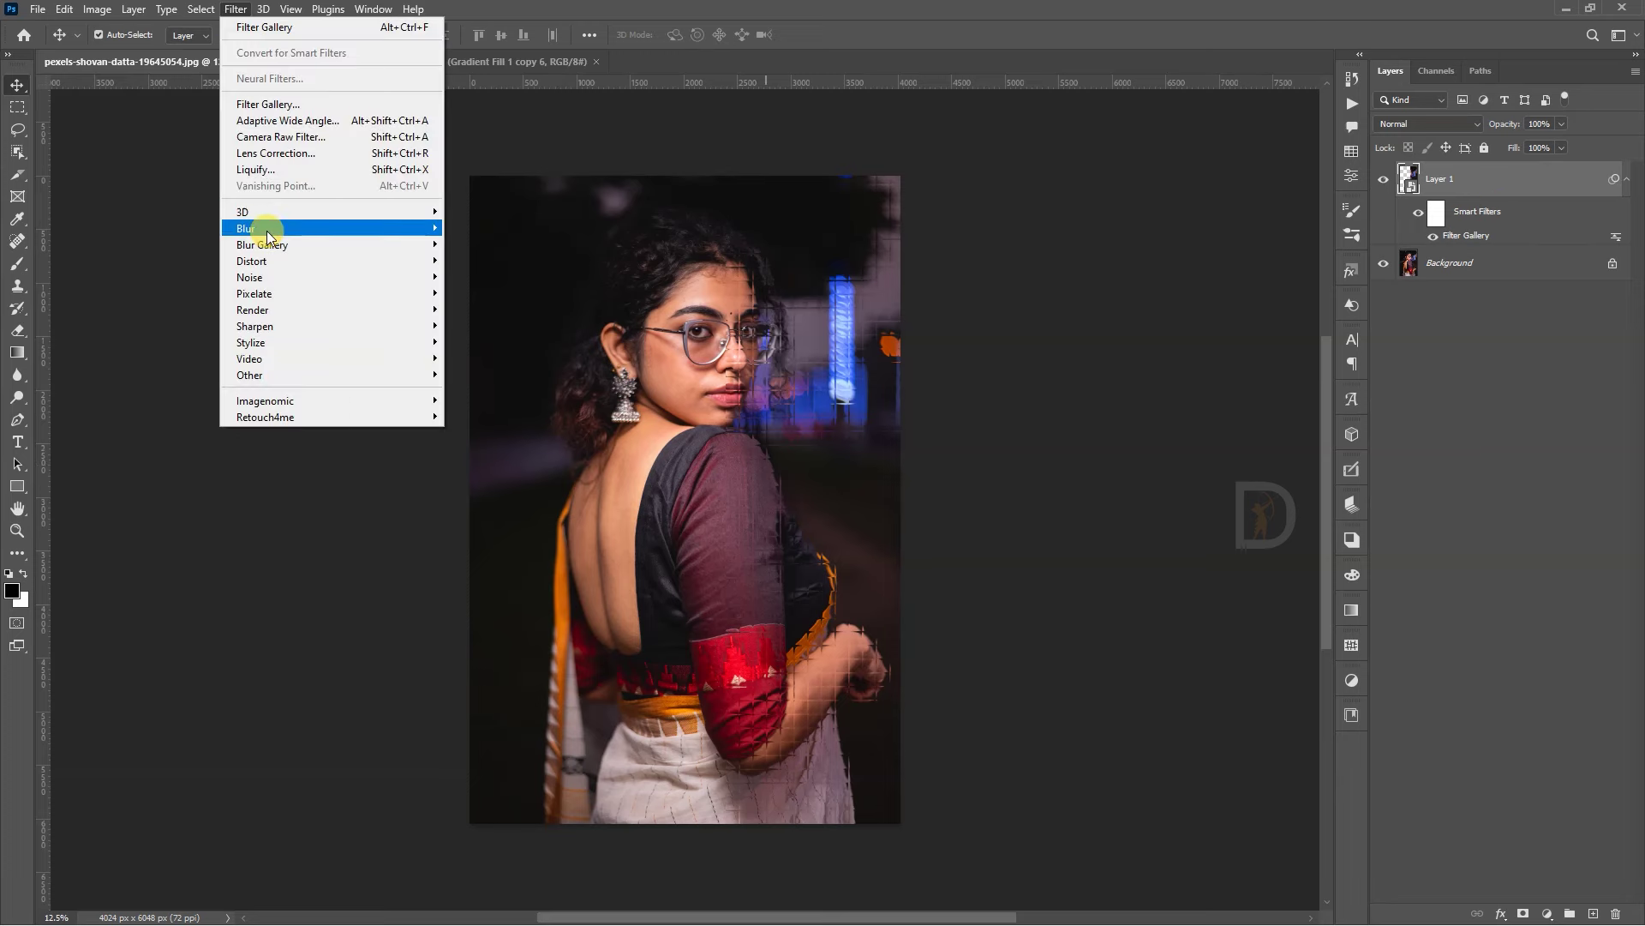
pyautogui.moveTo(265, 228)
pyautogui.click(516, 294)
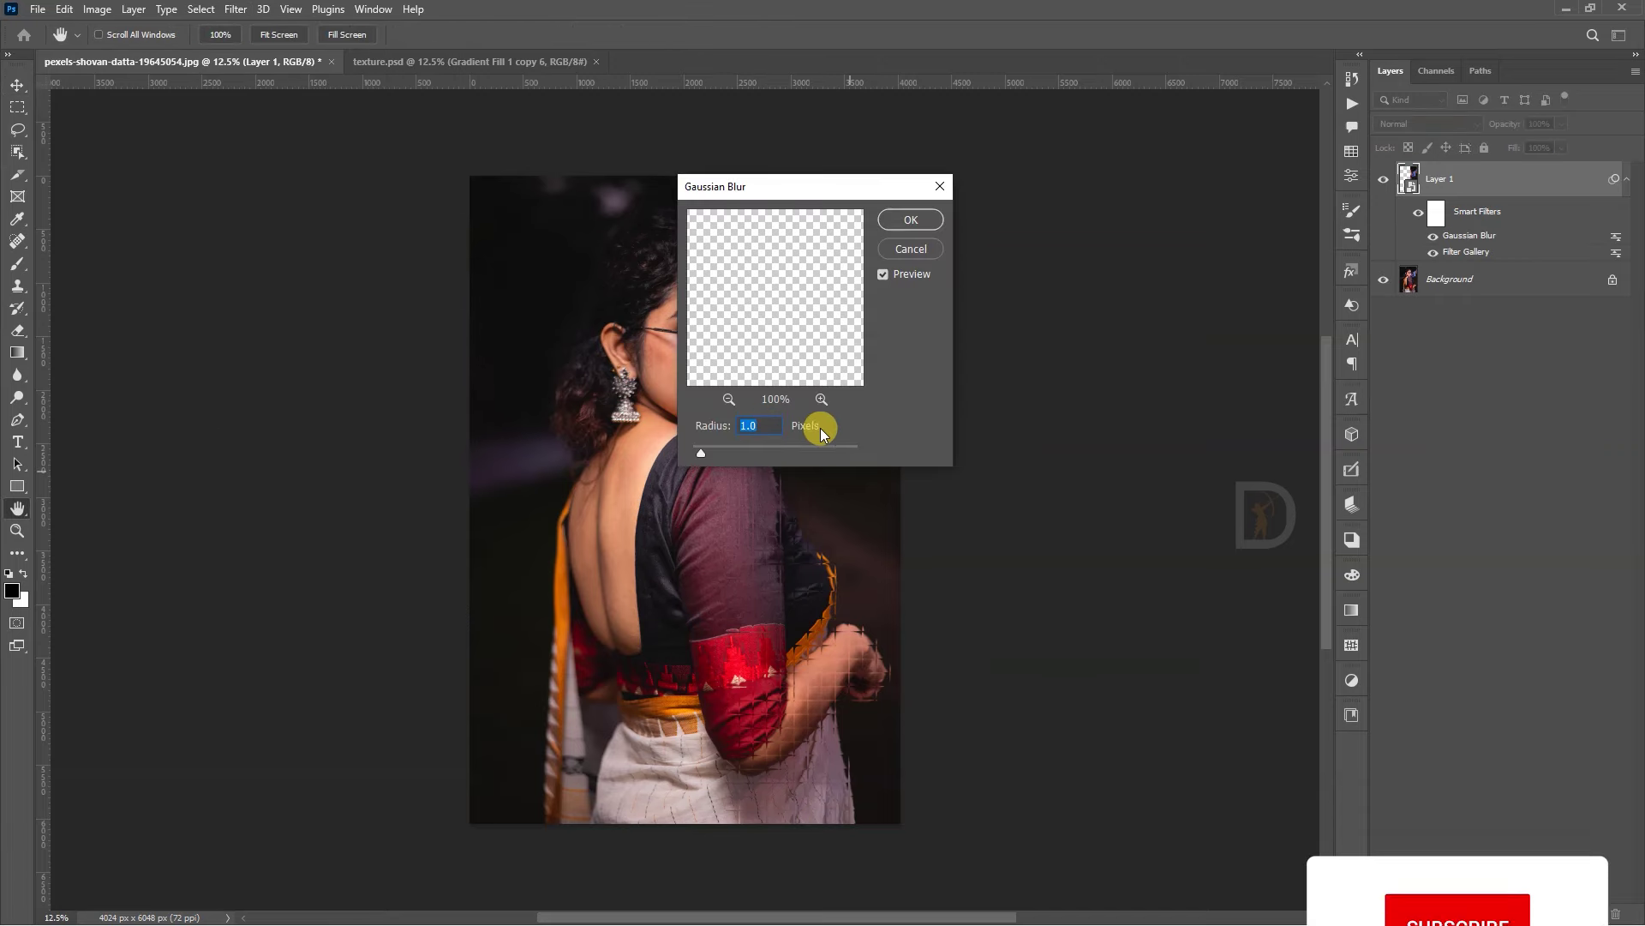
pyautogui.click(910, 219)
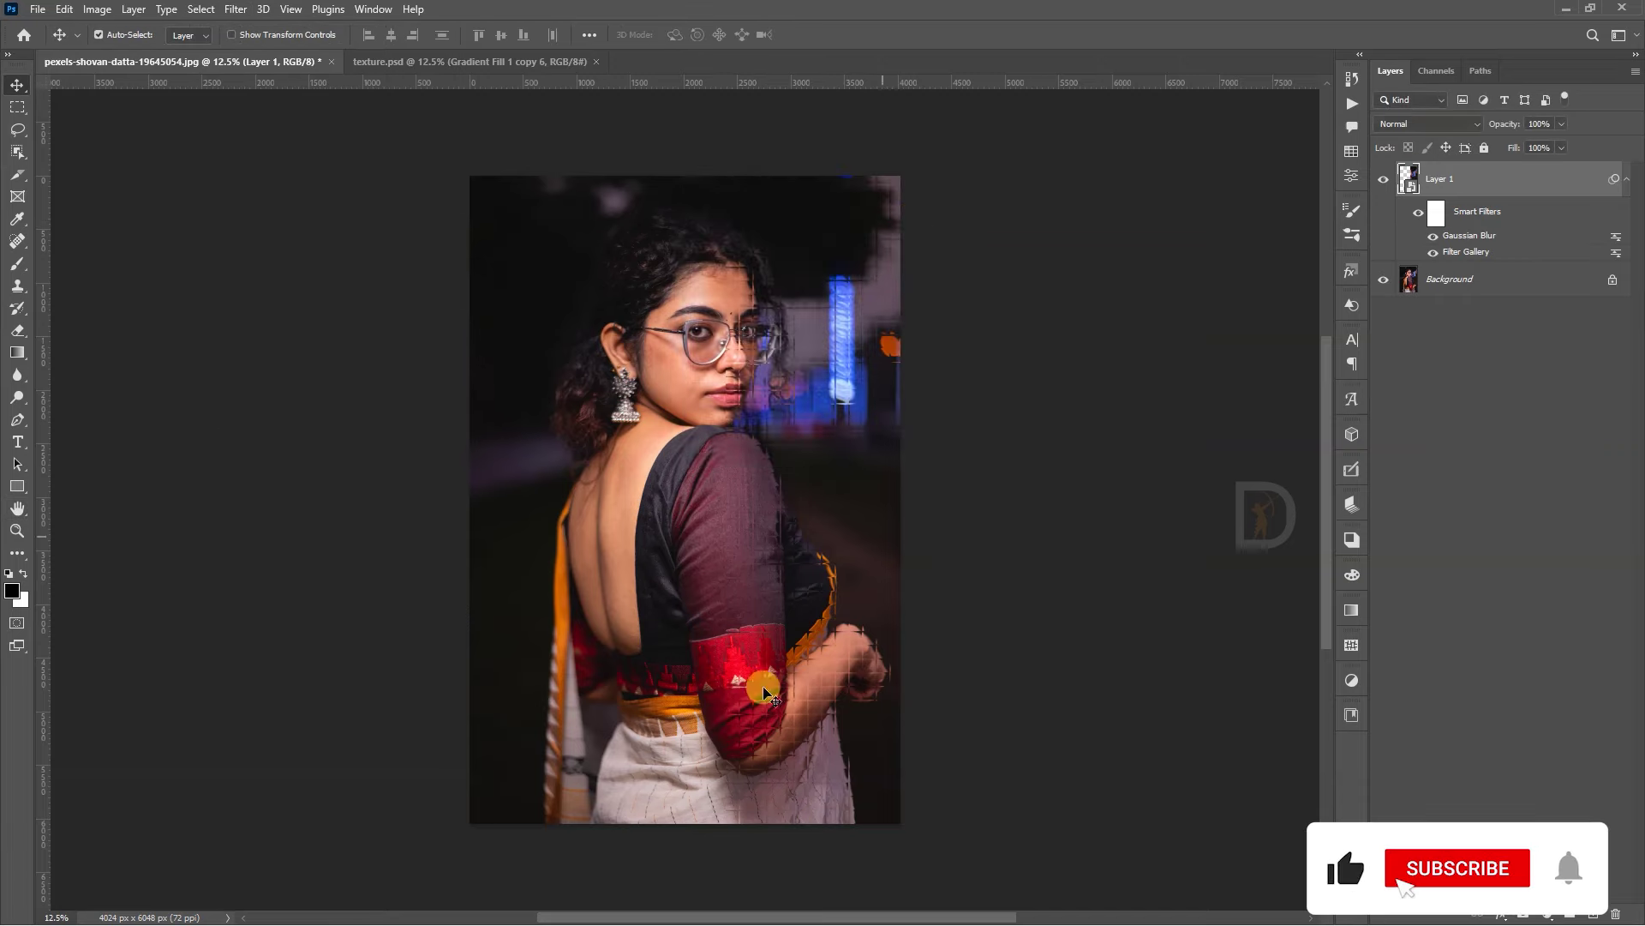
pyautogui.moveTo(808, 543); pyautogui.dragTo(849, 444)
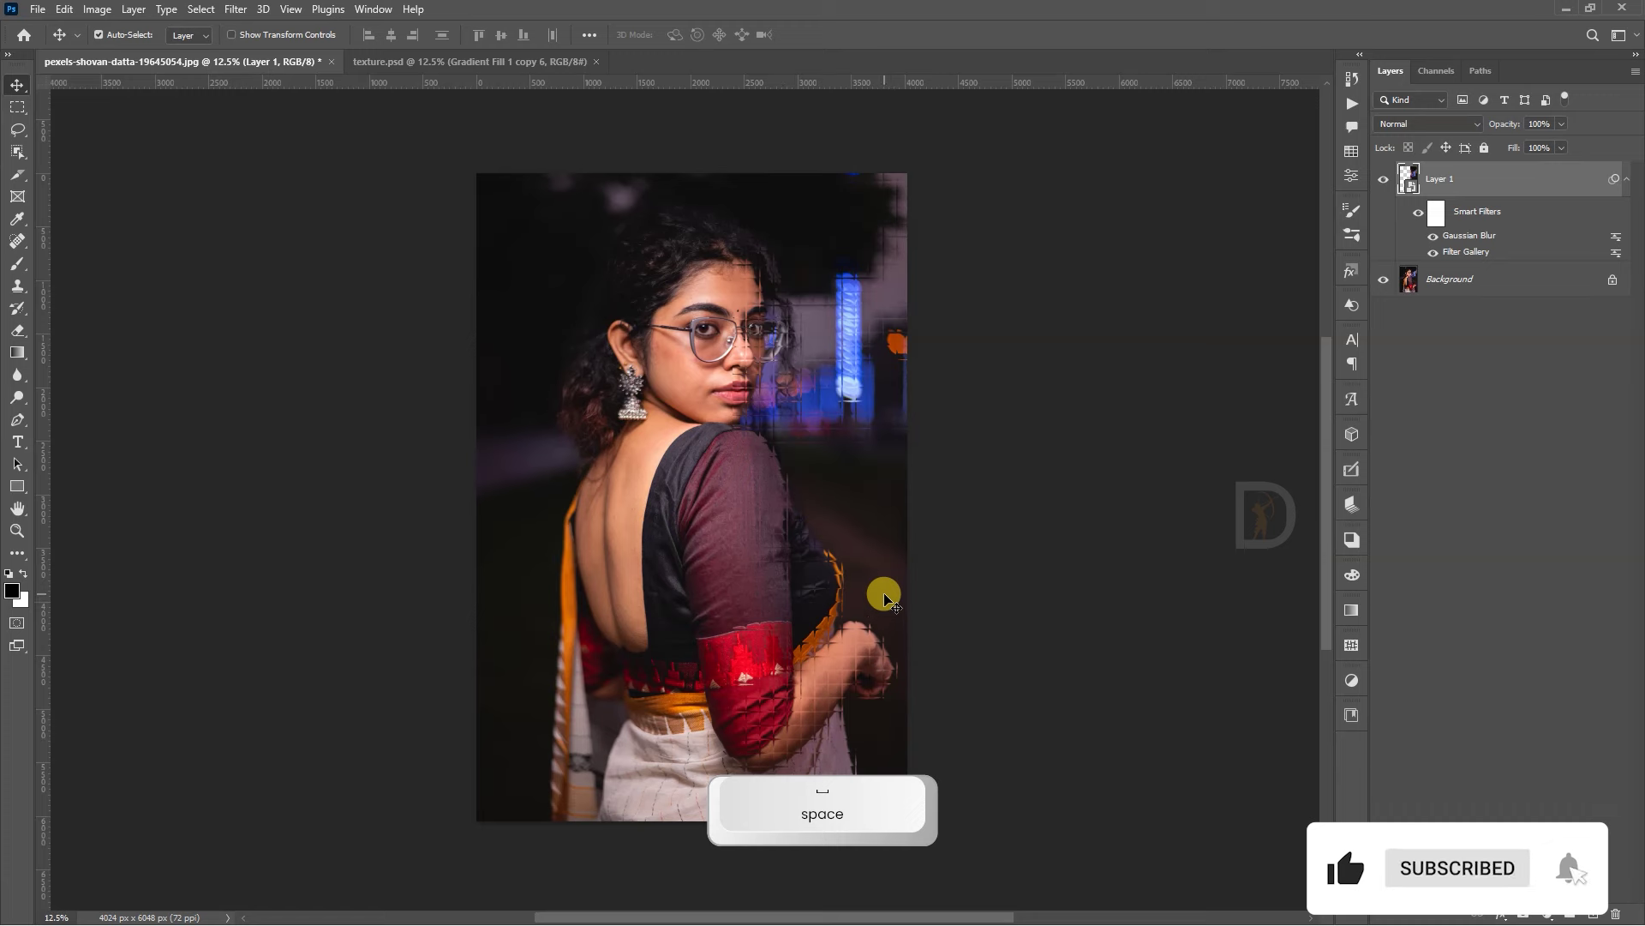
# Step: Type 'Glass effect' at 36 pt on the portrait and scale it up
pyautogui.press('t')
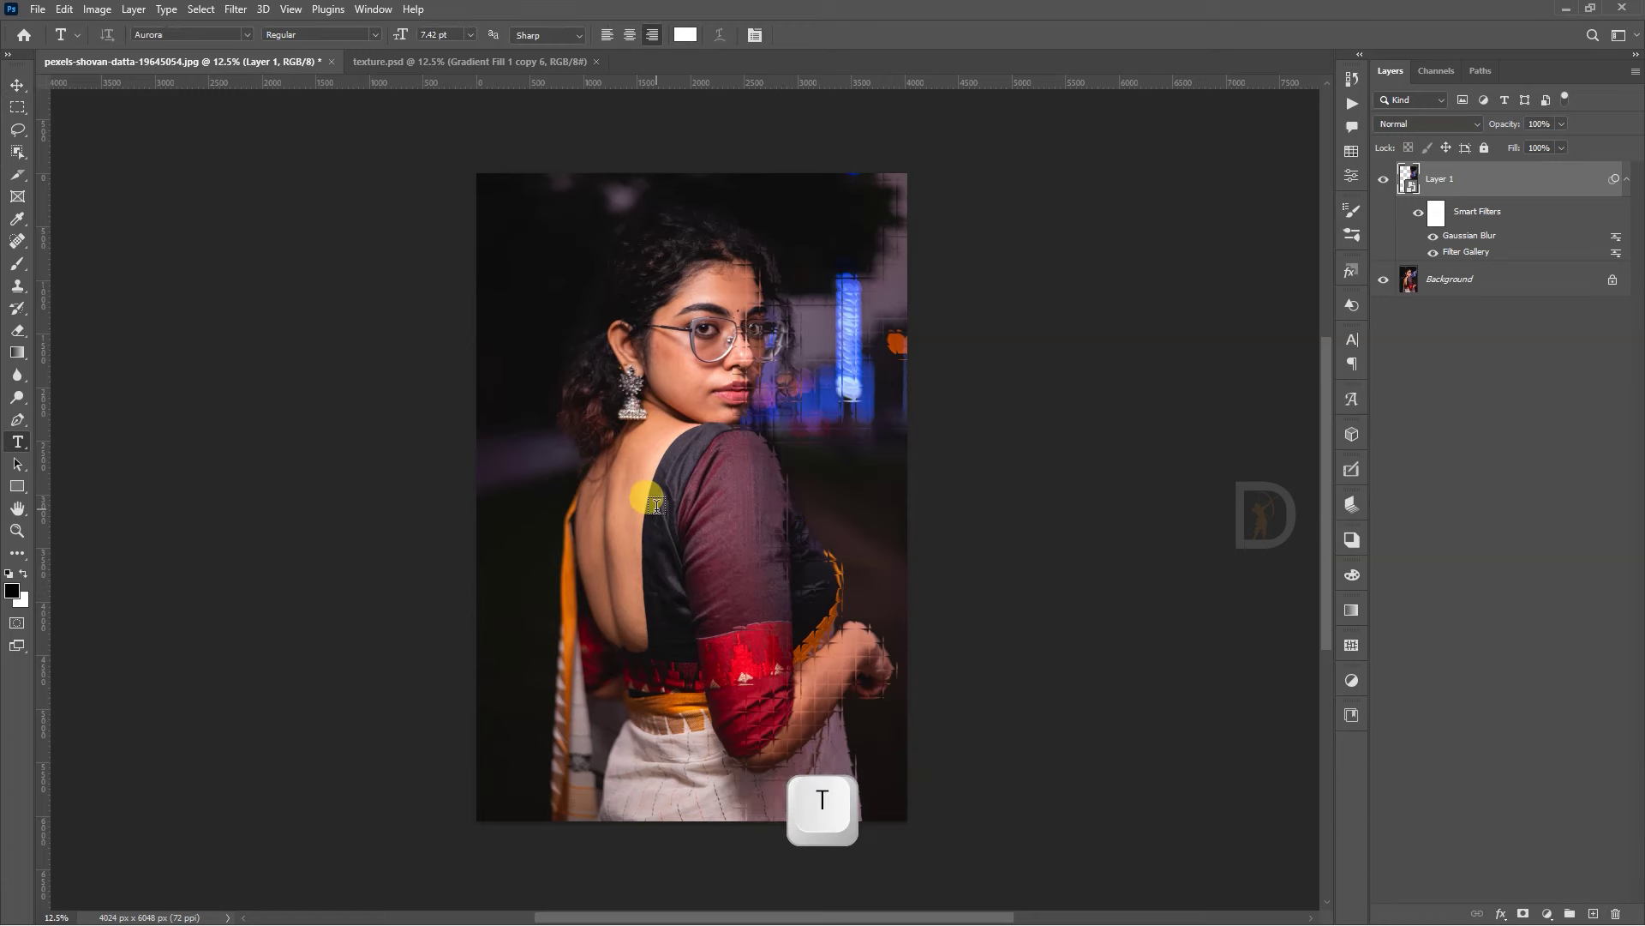
pyautogui.click(656, 506)
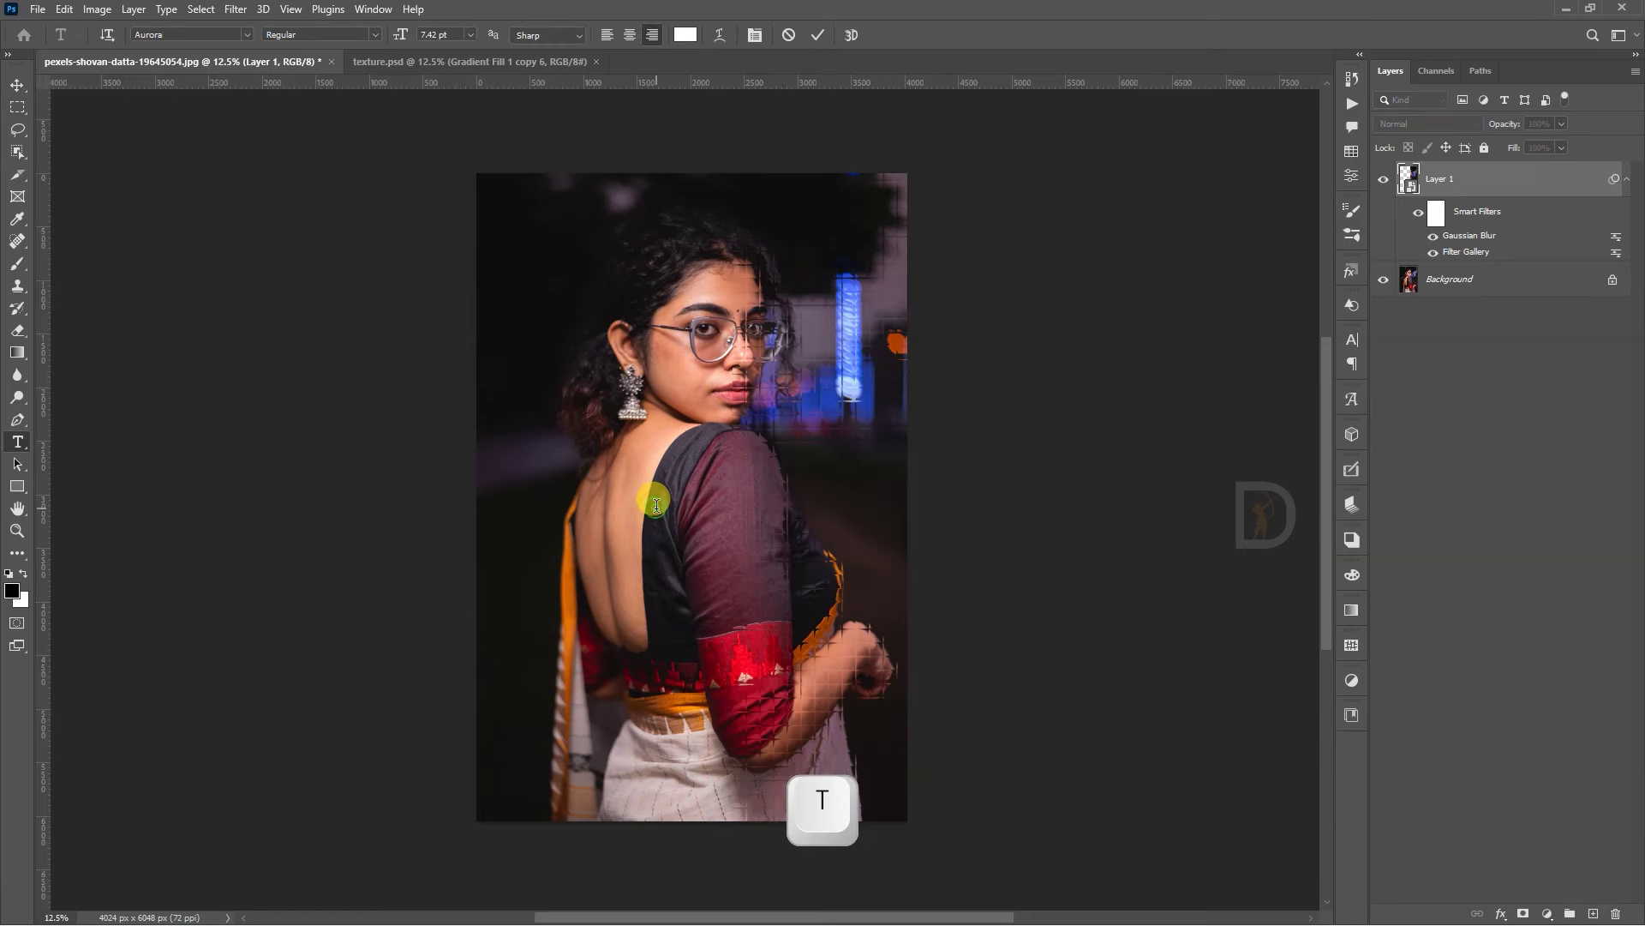
pyautogui.click(472, 35)
pyautogui.click(456, 214)
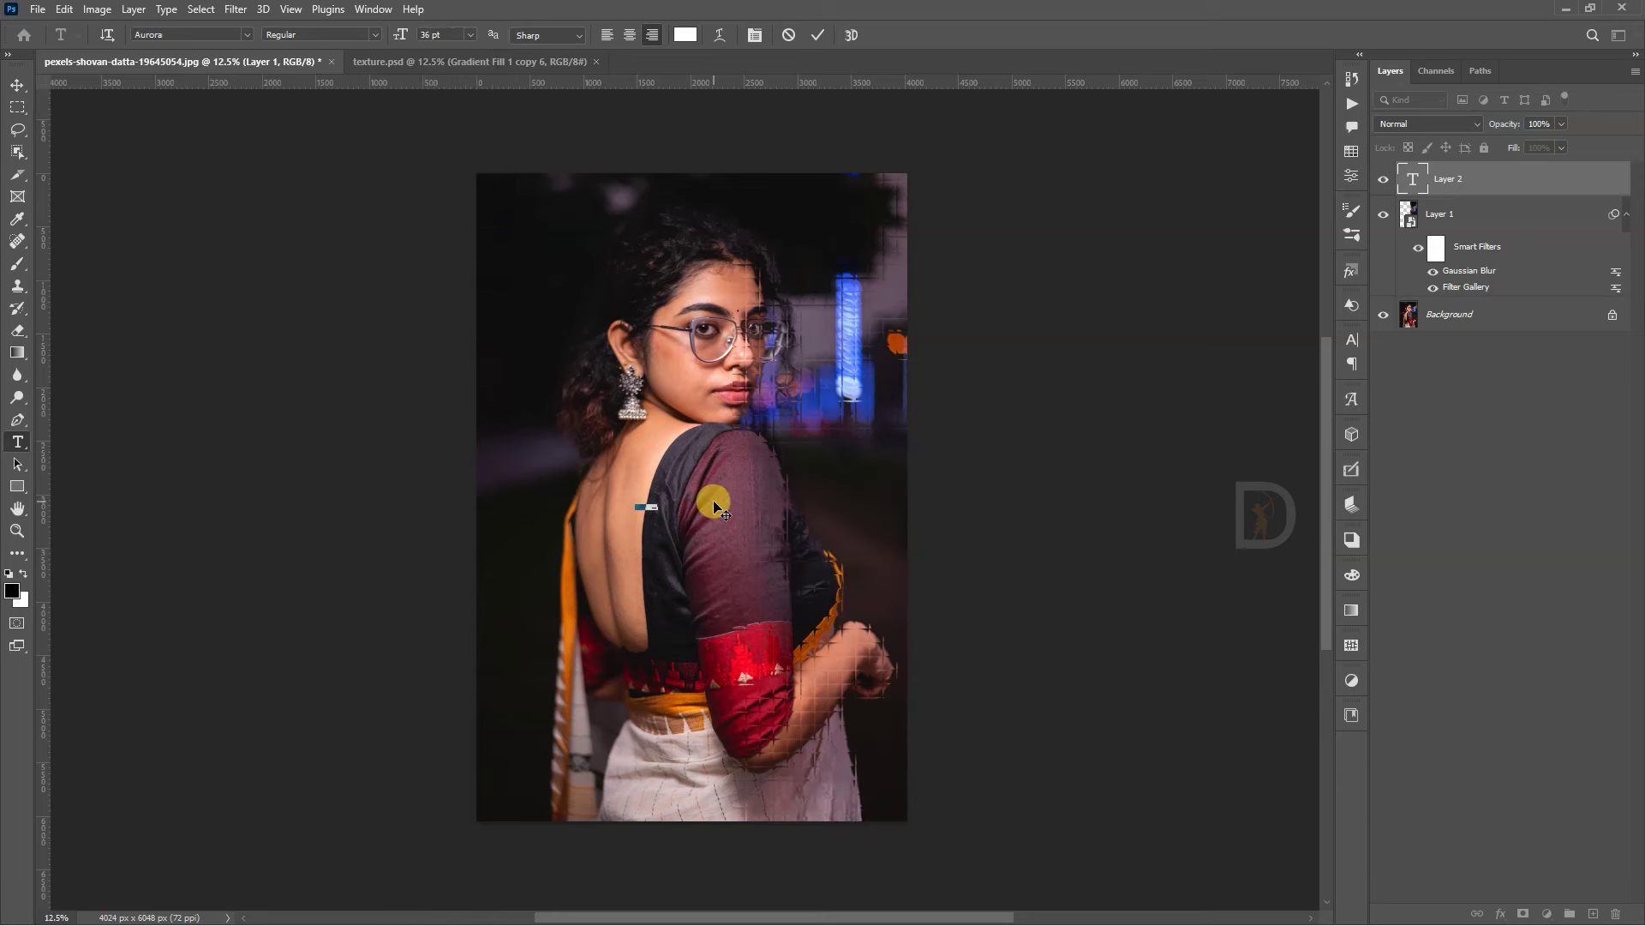
pyautogui.write('is e')
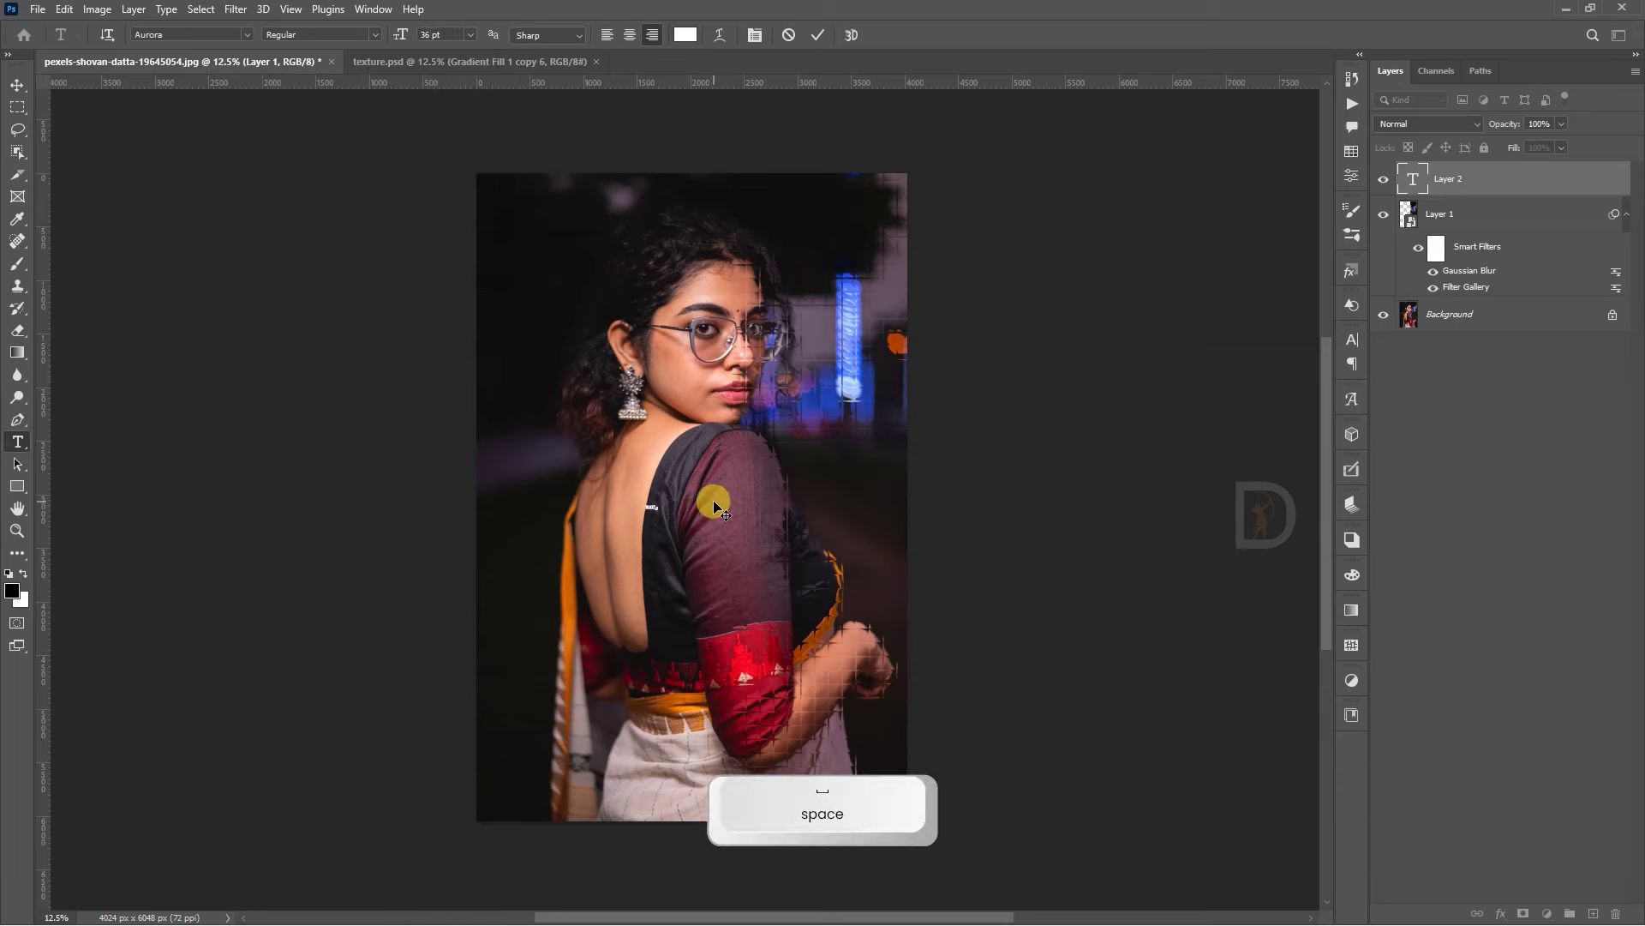
pyautogui.write('ffect')
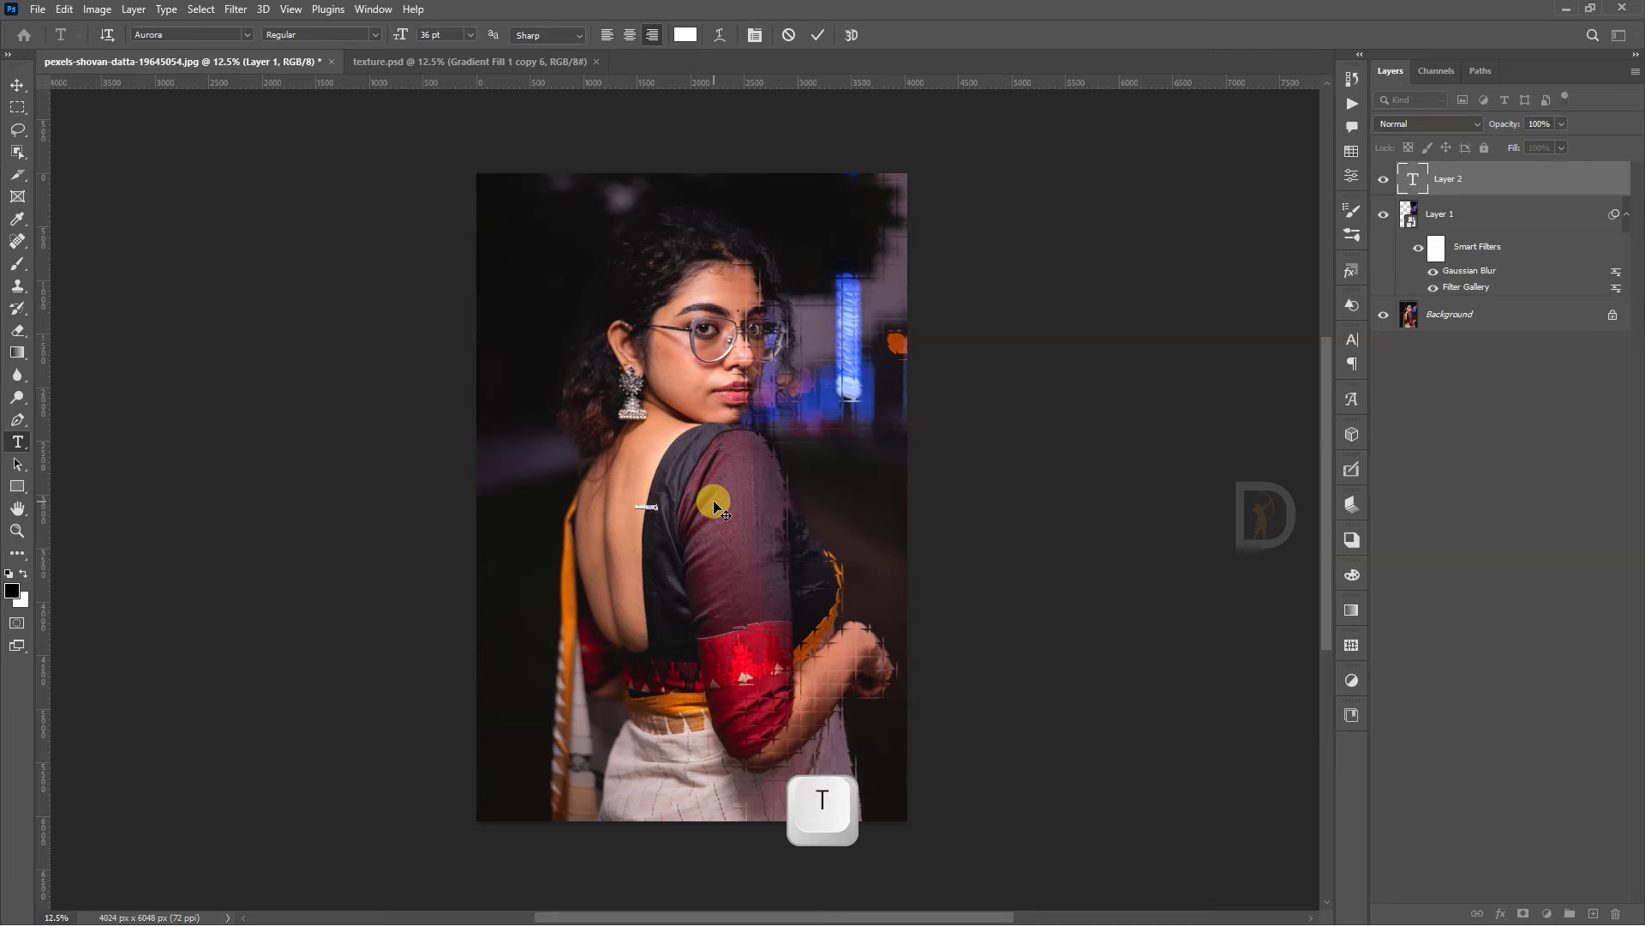
pyautogui.moveTo(656, 511); pyautogui.dragTo(785, 451)
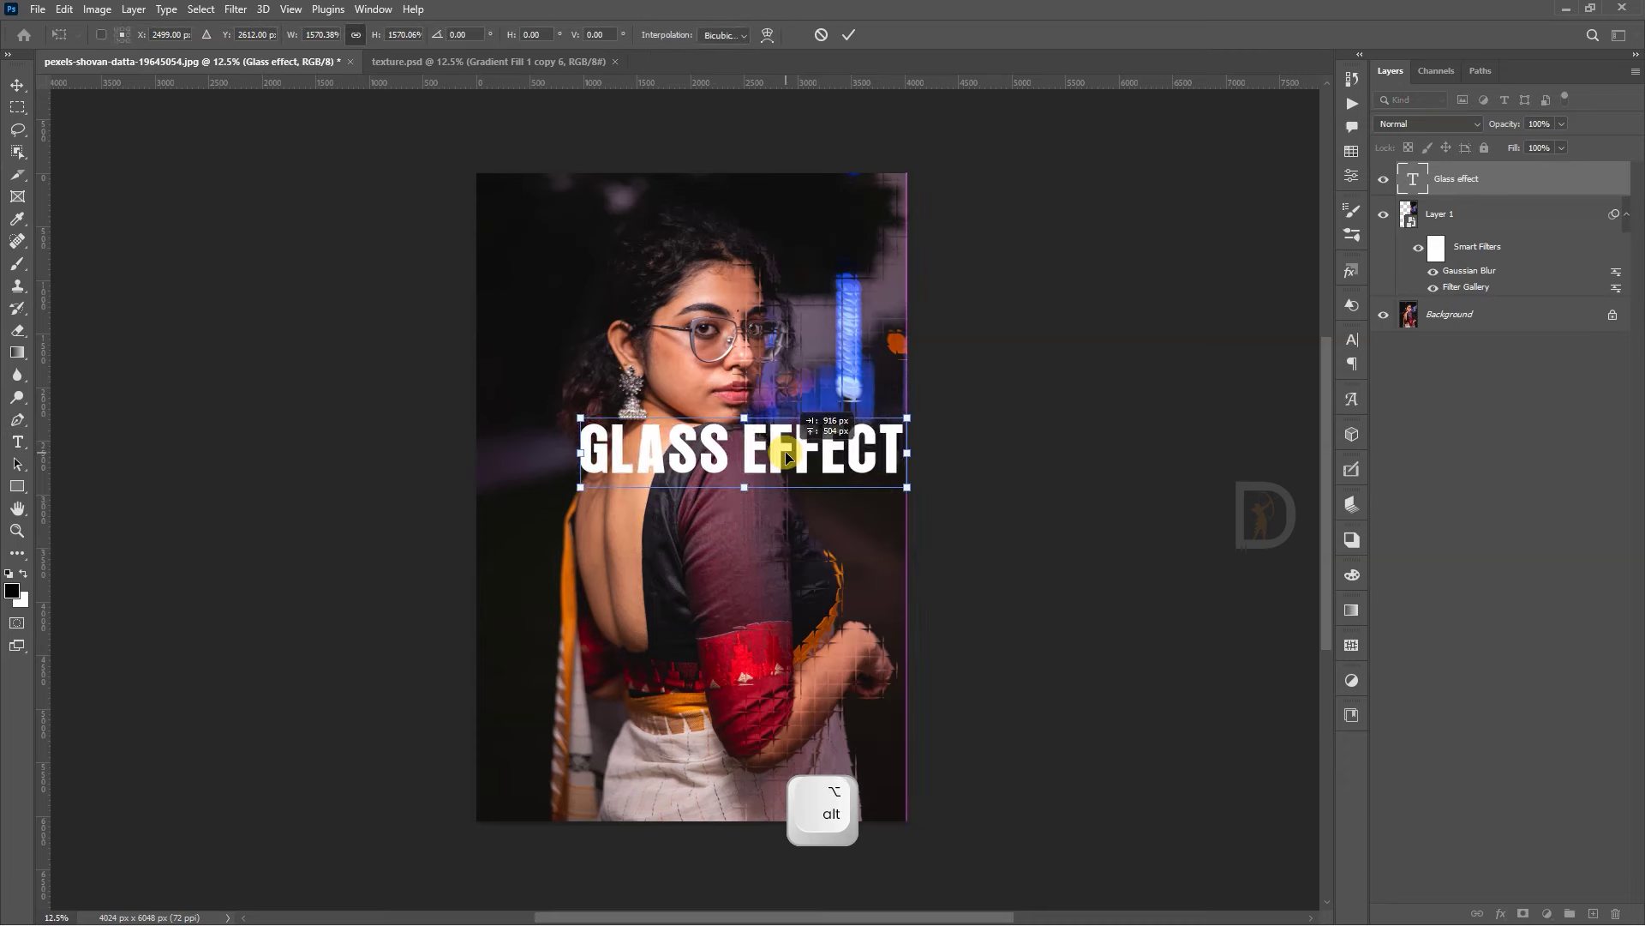
# Step: Break the text onto two lines and reduce the leading in the Character panel
pyautogui.press('Return')
pyautogui.hotkey('ctrl', 'a')
pyautogui.click(1352, 339)
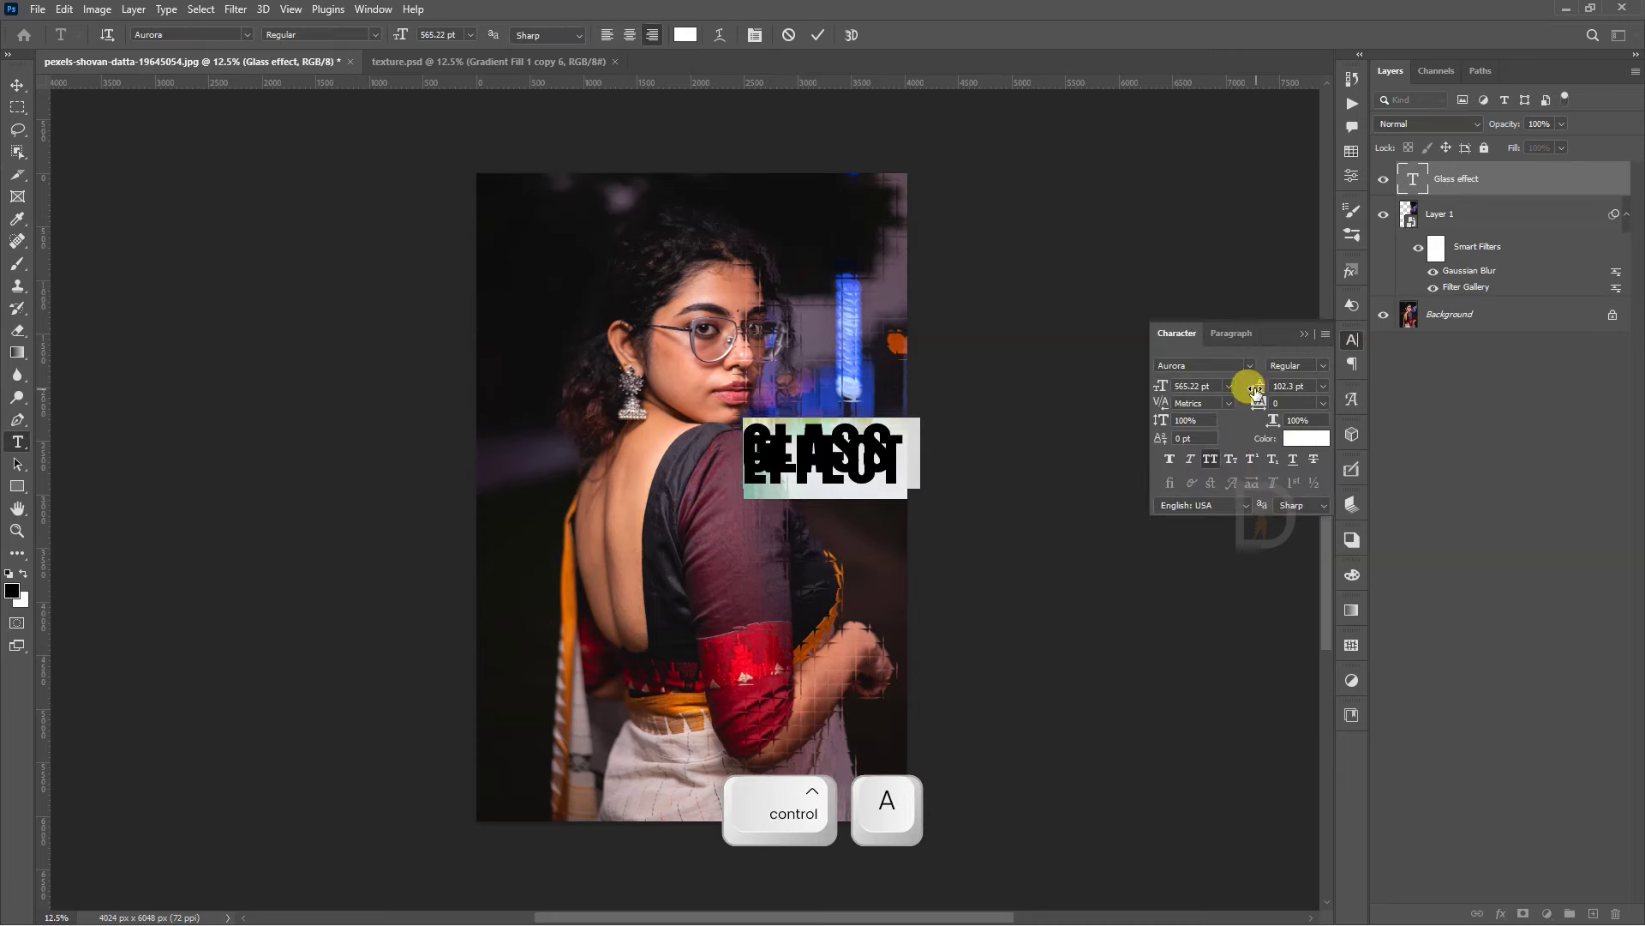
pyautogui.moveTo(1248, 382); pyautogui.dragTo(1464, 403)
pyautogui.click(17, 84)
# Step: Remove the extra space and move the two-line text over the right side
pyautogui.moveTo(848, 446); pyautogui.dragTo(815, 461)
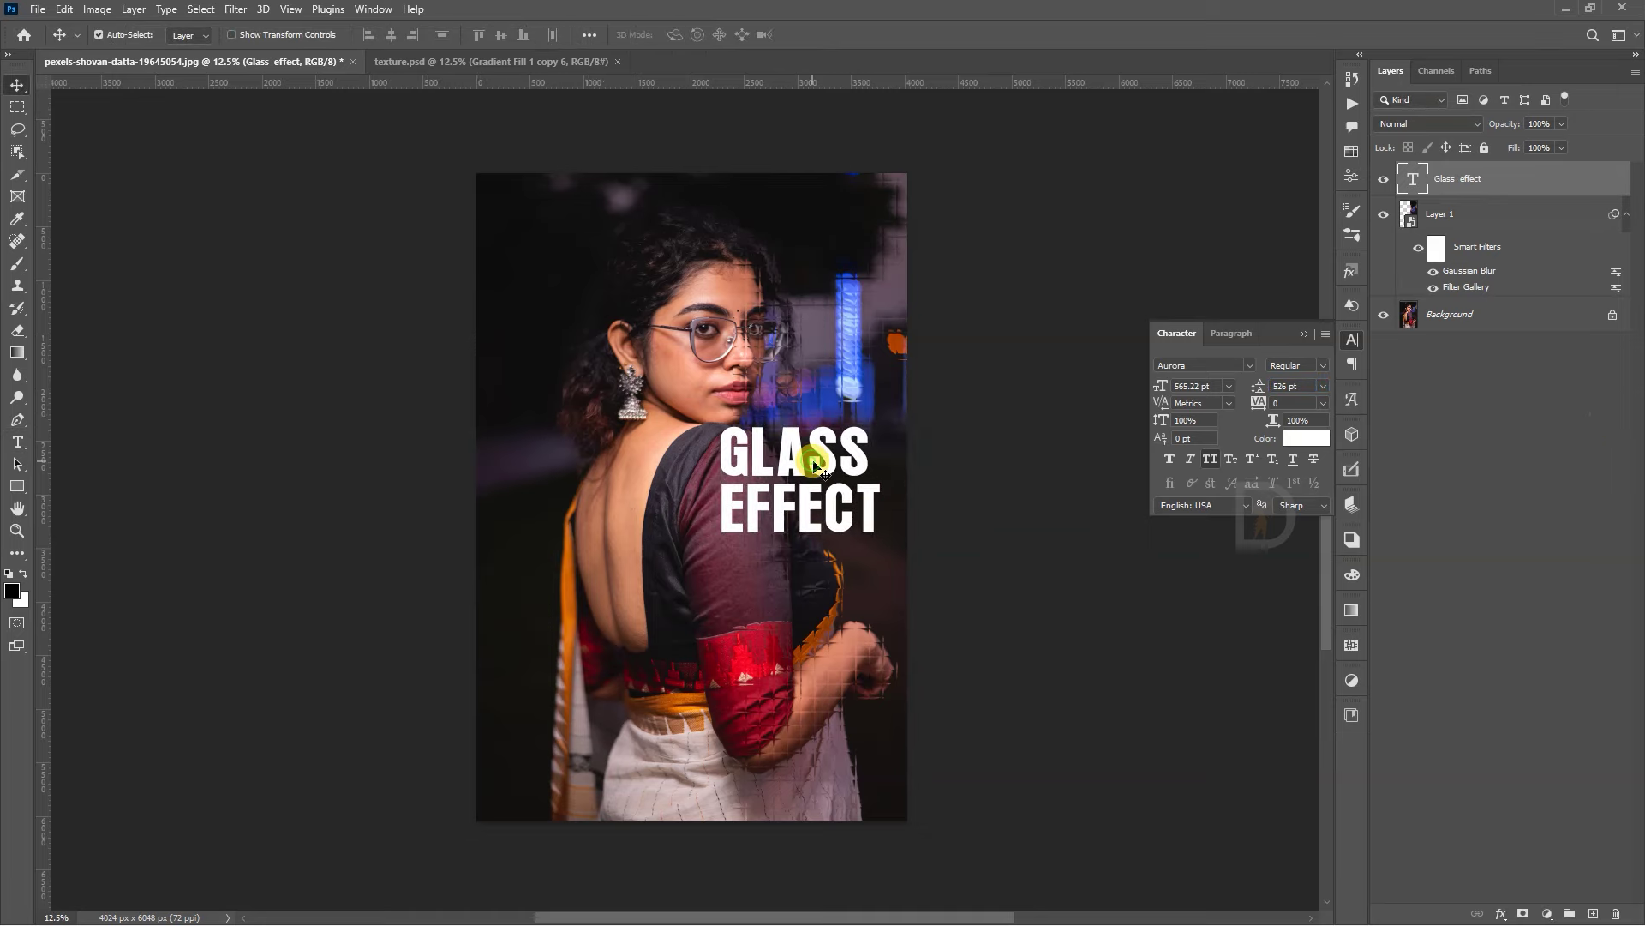
pyautogui.click(1232, 333)
pyautogui.press('BackSpace')
pyautogui.moveTo(795, 469); pyautogui.dragTo(795, 455)
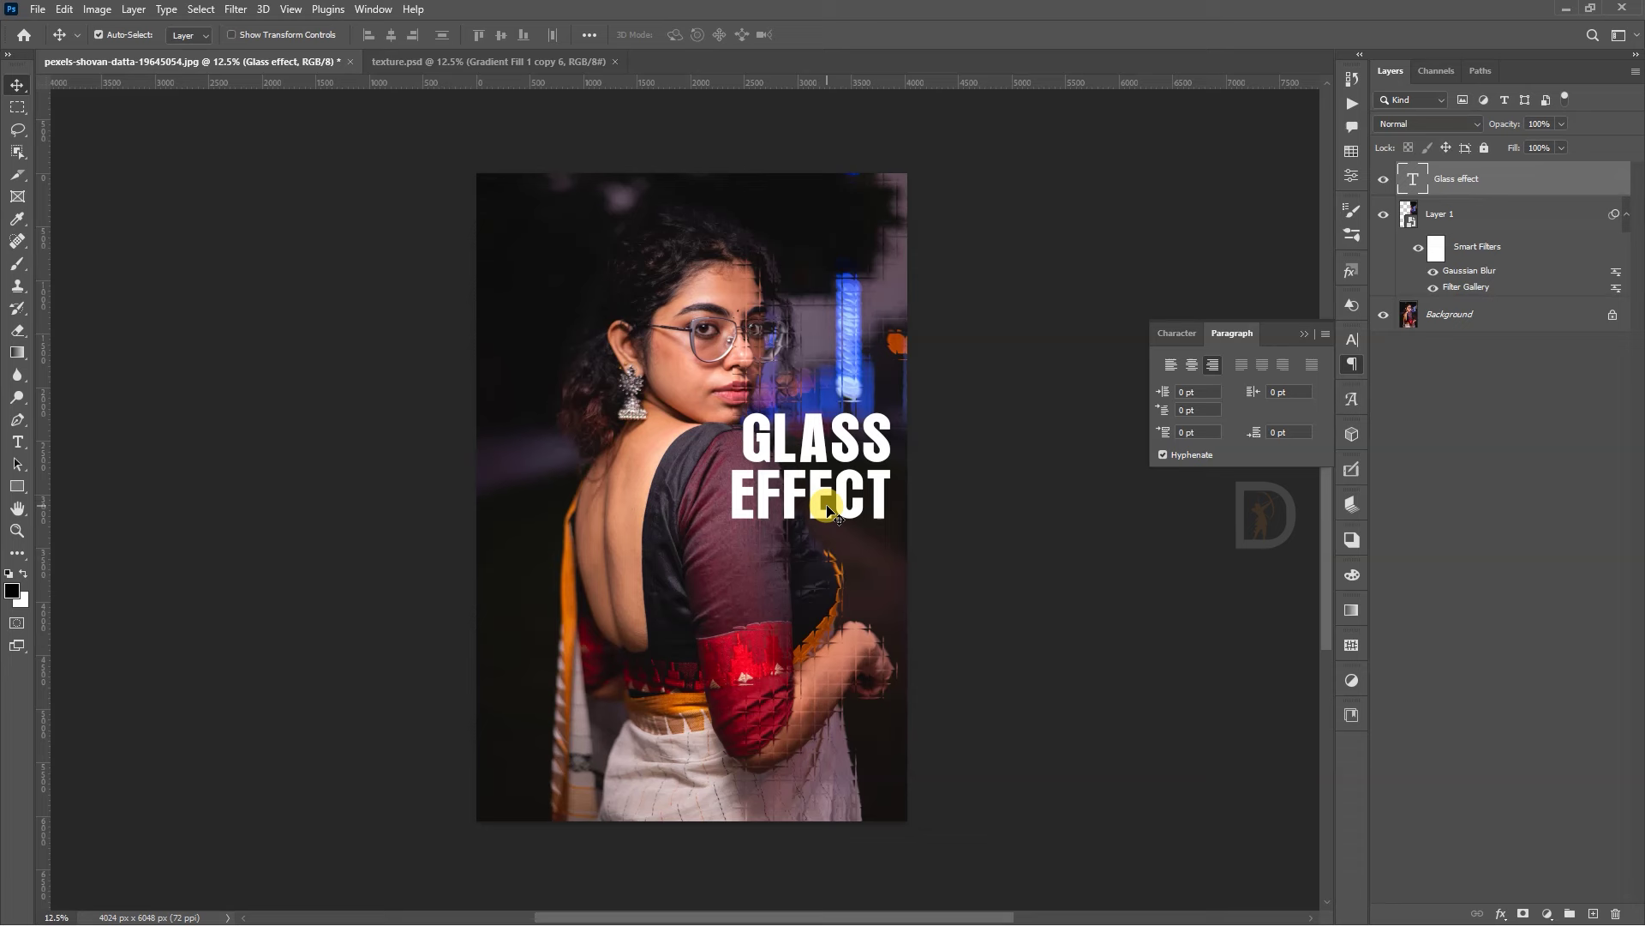
# Step: Close the Character panel and apply Iris Blur, converting the text layer to a smart object
pyautogui.click(1356, 363)
pyautogui.click(233, 9)
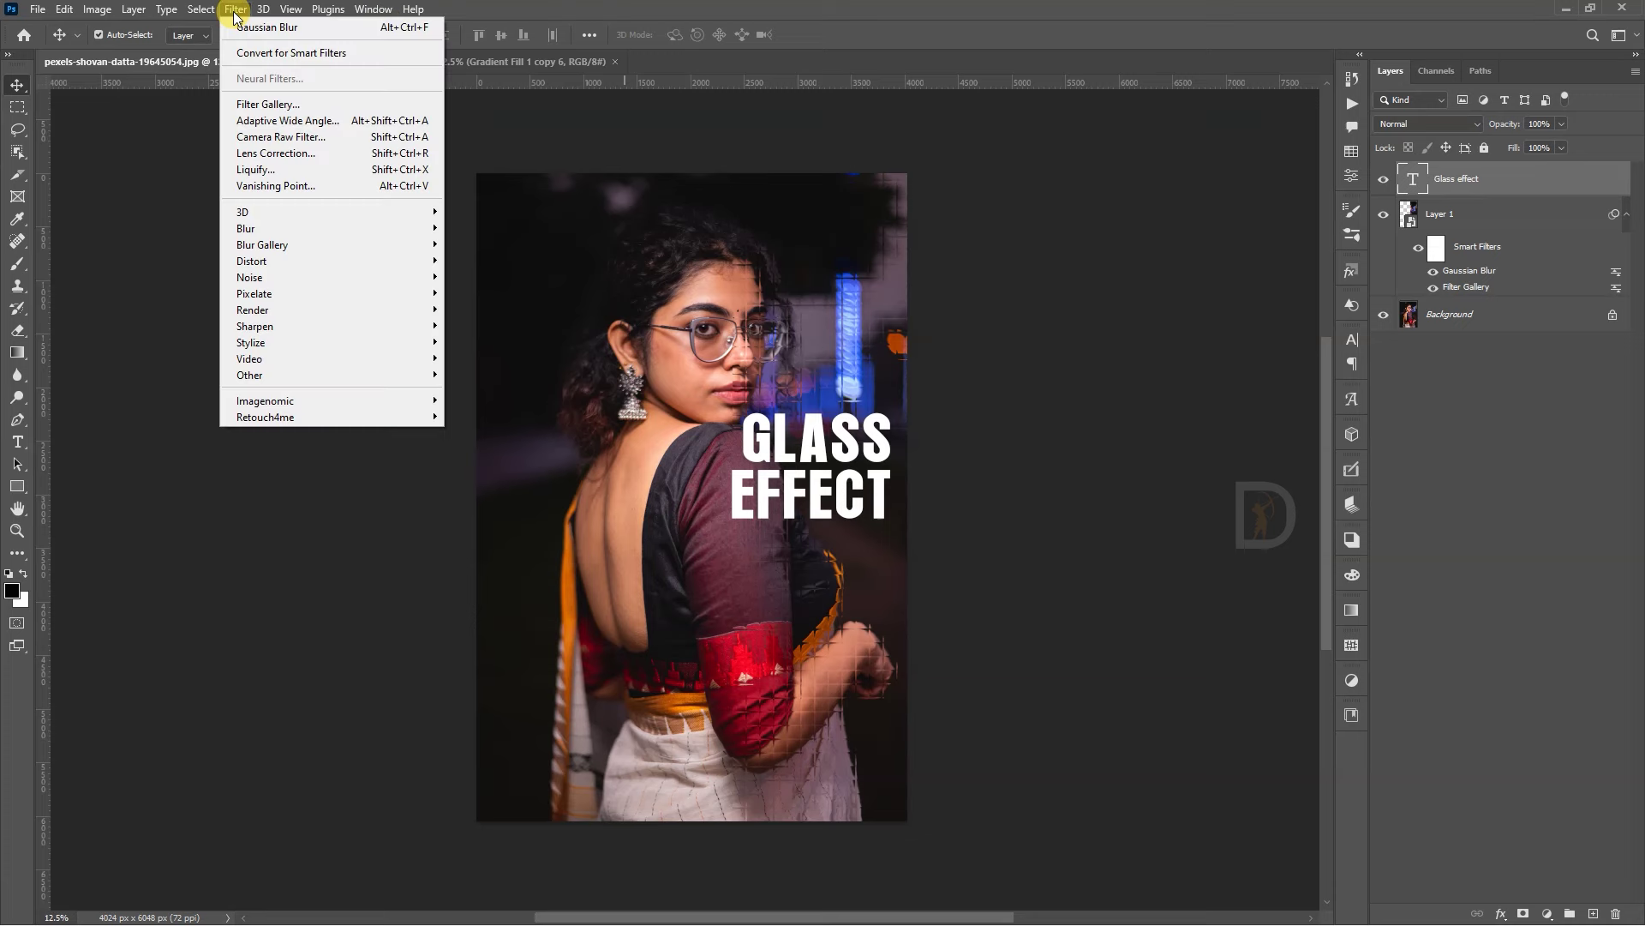
pyautogui.moveTo(301, 248)
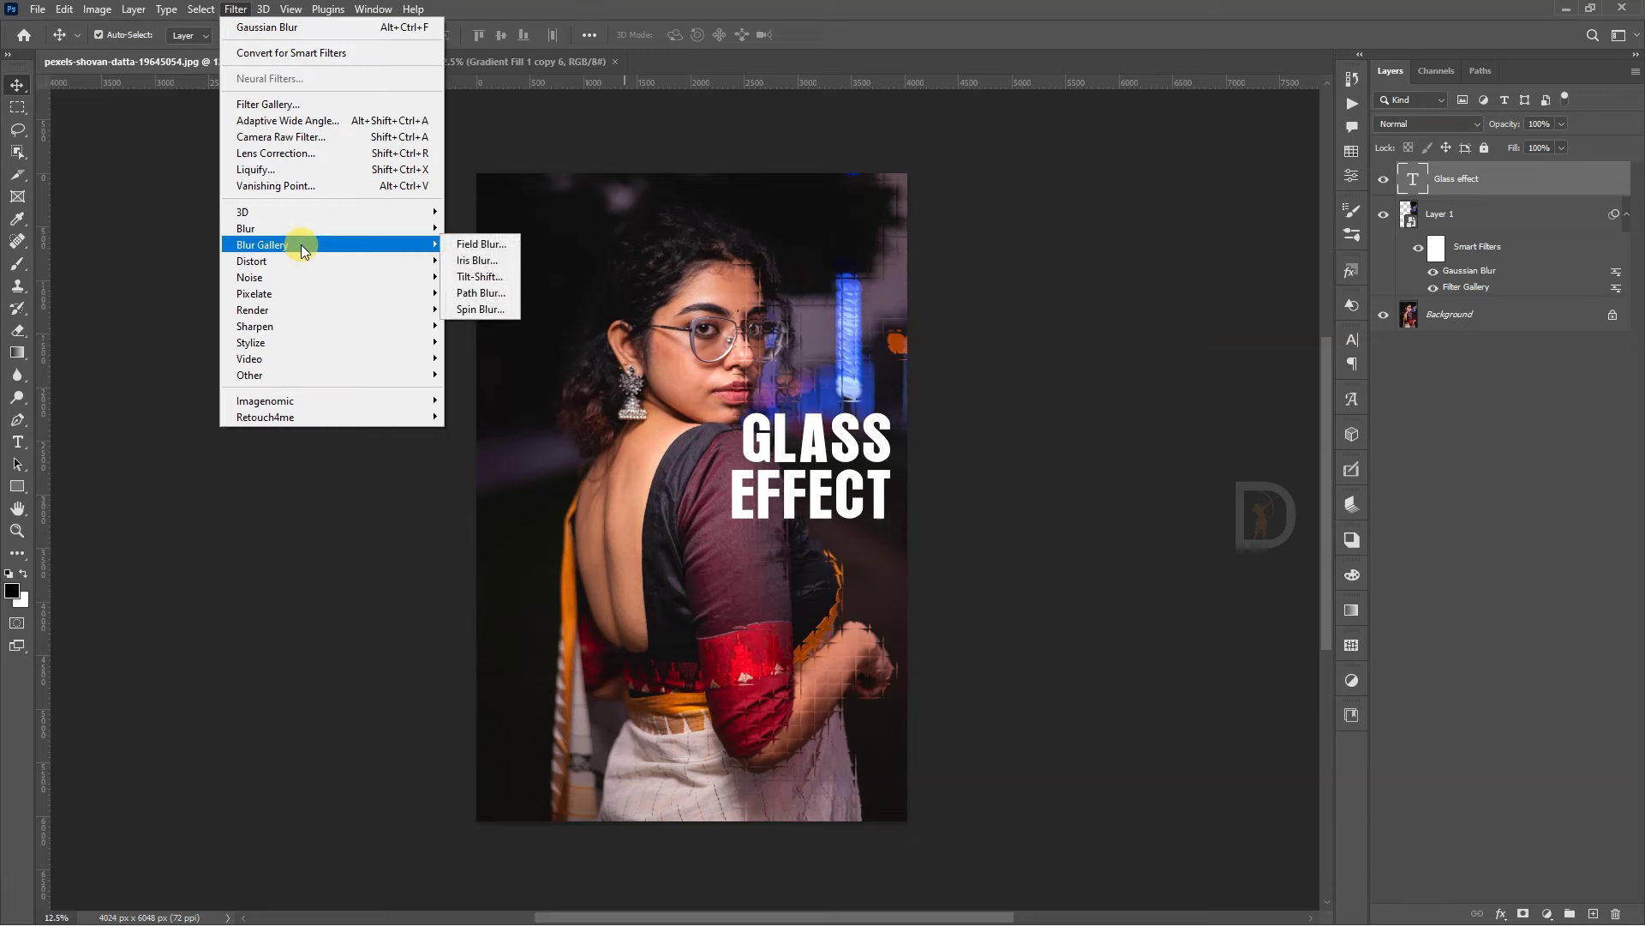
pyautogui.click(489, 262)
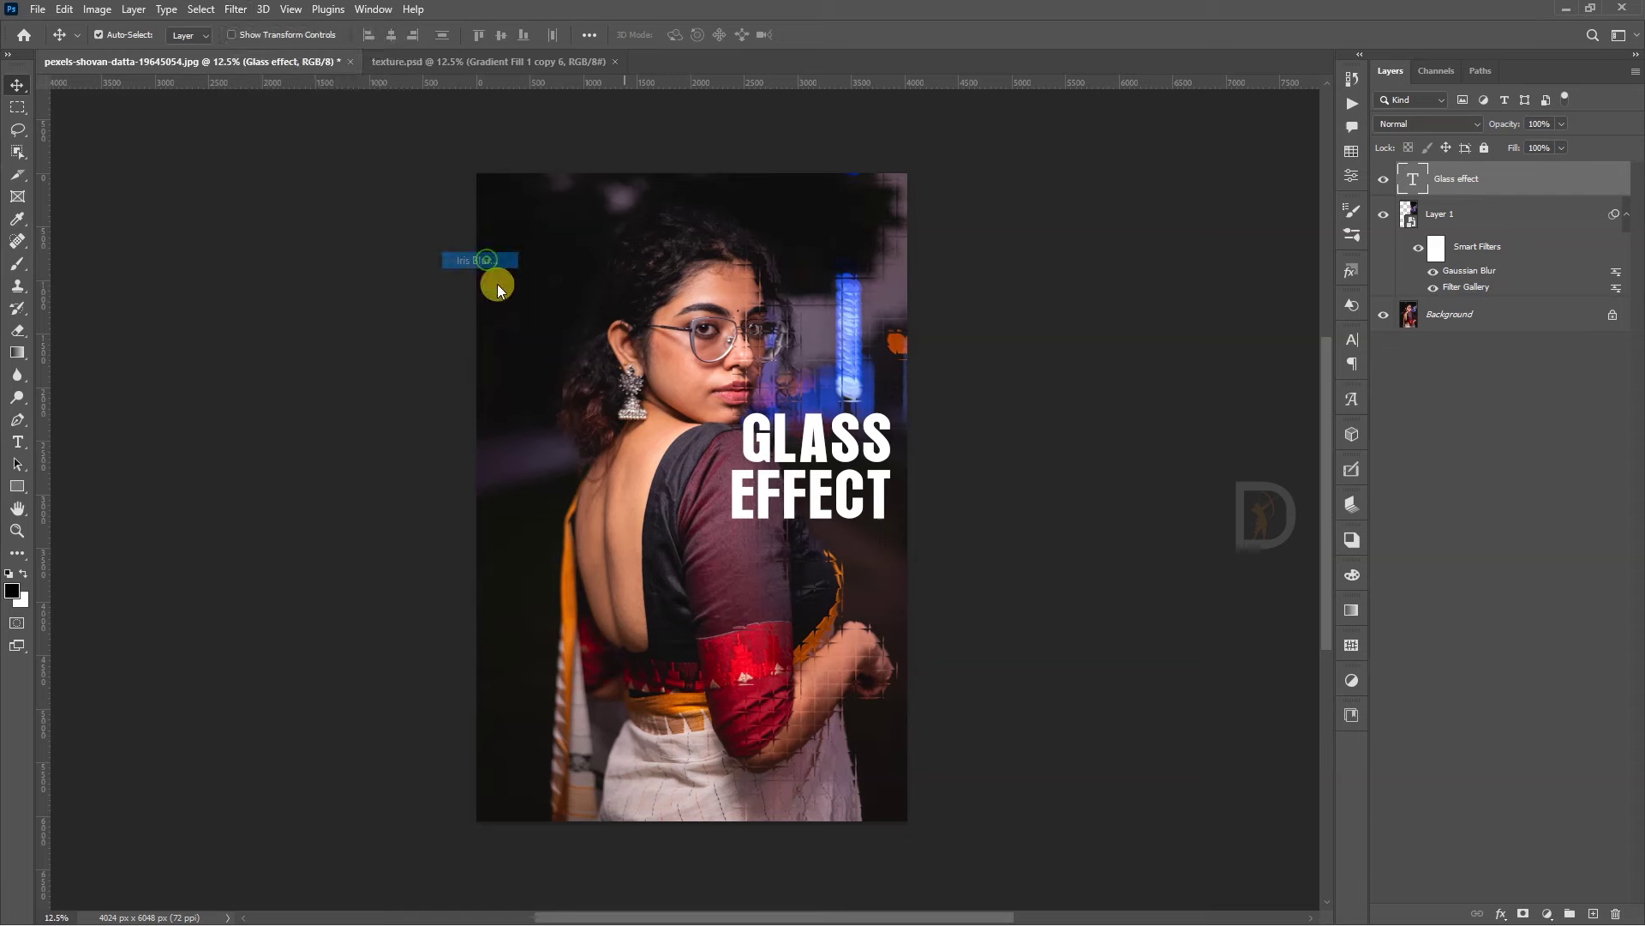
pyautogui.click(795, 347)
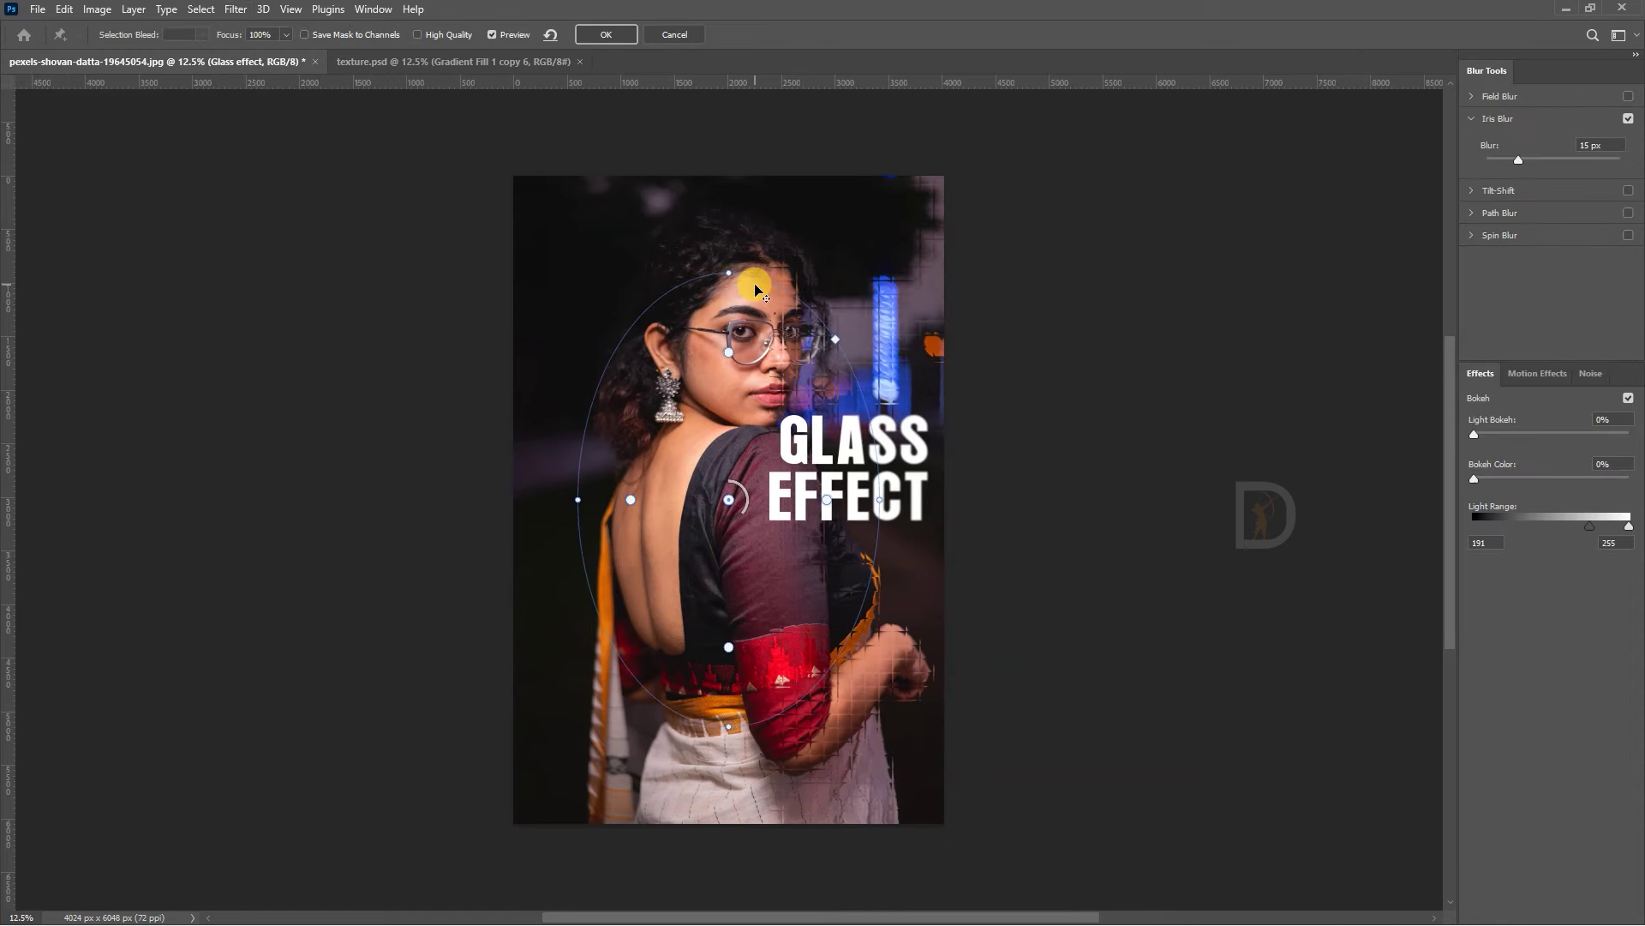
# Step: Shape the blur ellipse around the GLASS EFFECT text and apply the 28 px blur
pyautogui.click(770, 266)
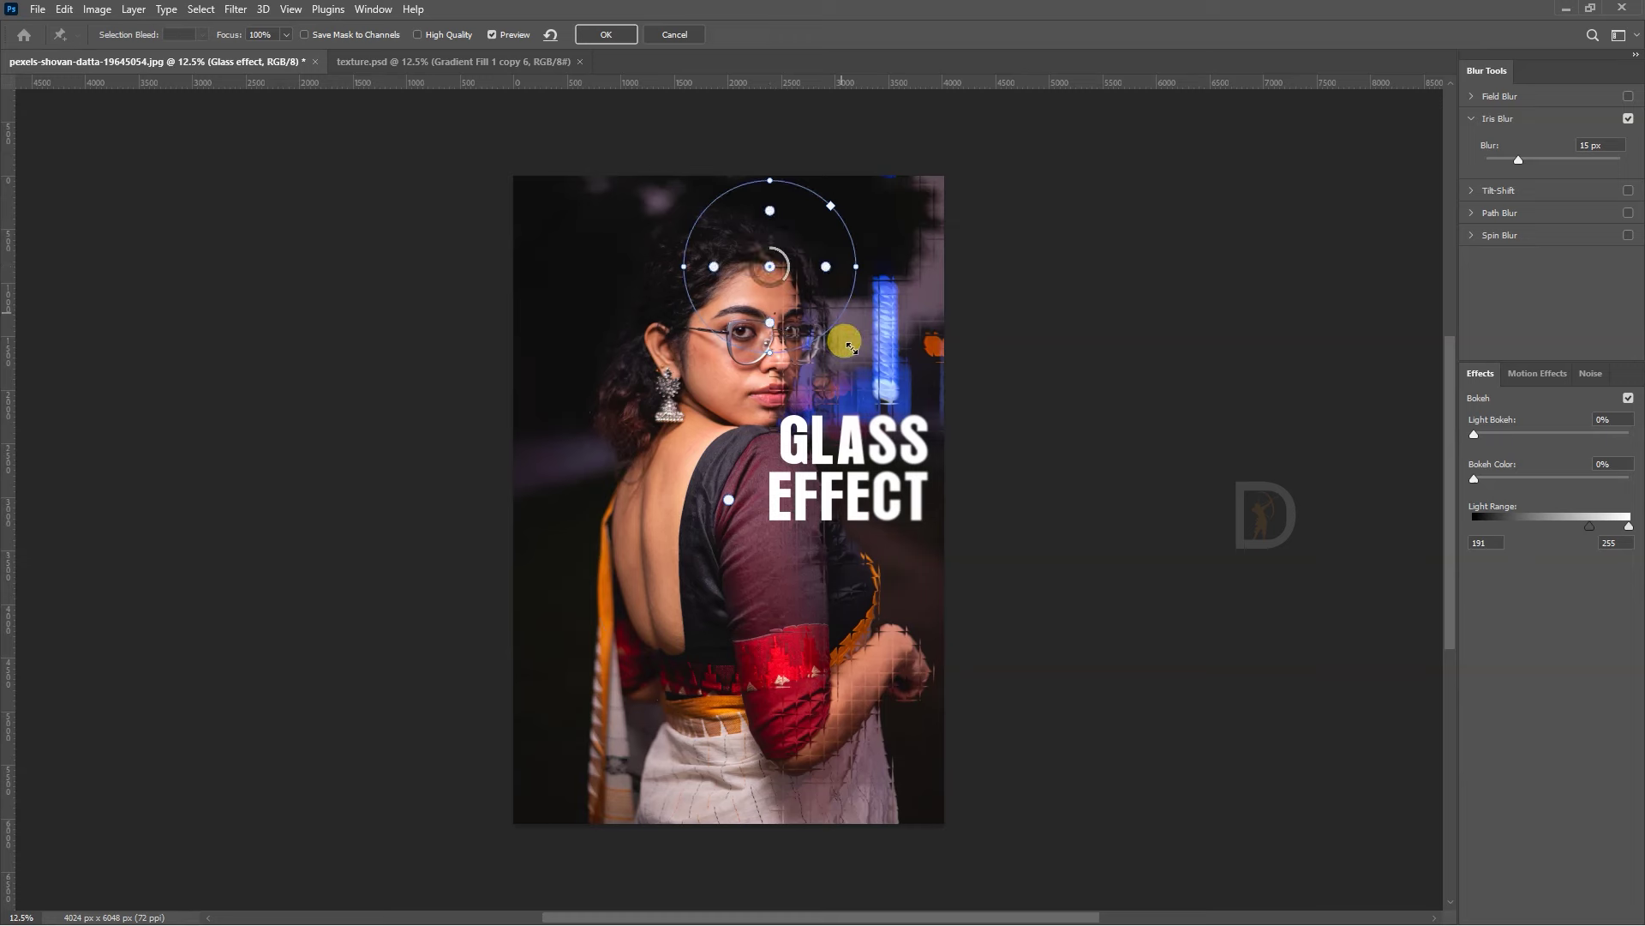
pyautogui.hotkey('ctrl', 'z')
pyautogui.moveTo(874, 480); pyautogui.dragTo(994, 385)
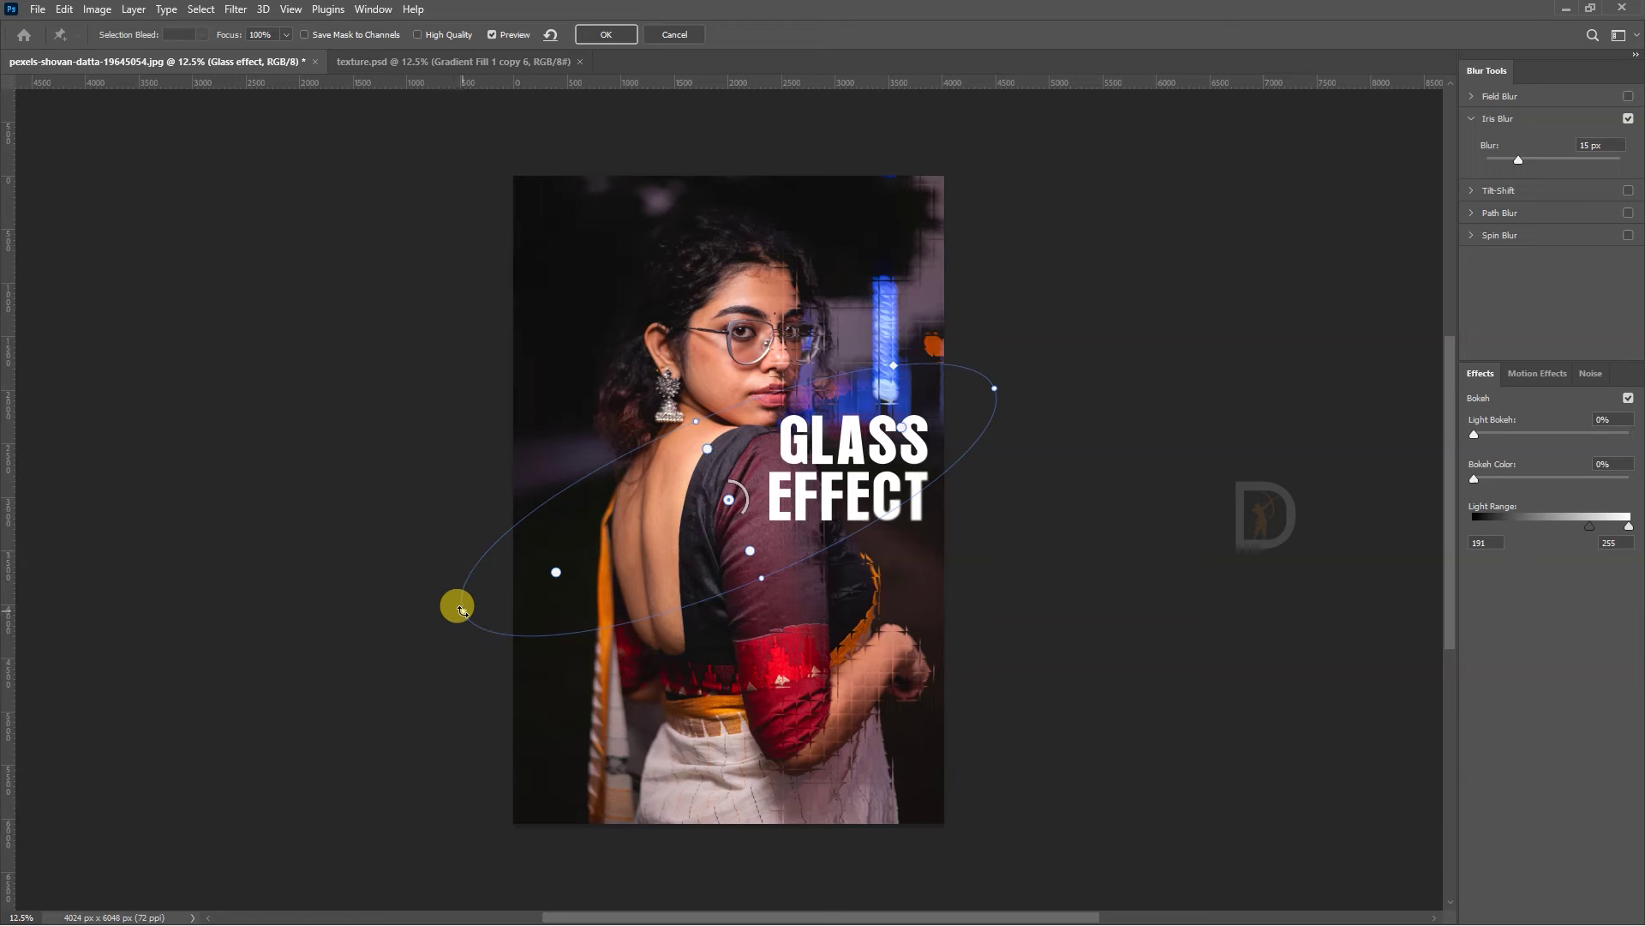
pyautogui.moveTo(463, 611); pyautogui.dragTo(596, 572)
pyautogui.moveTo(733, 493); pyautogui.dragTo(823, 477)
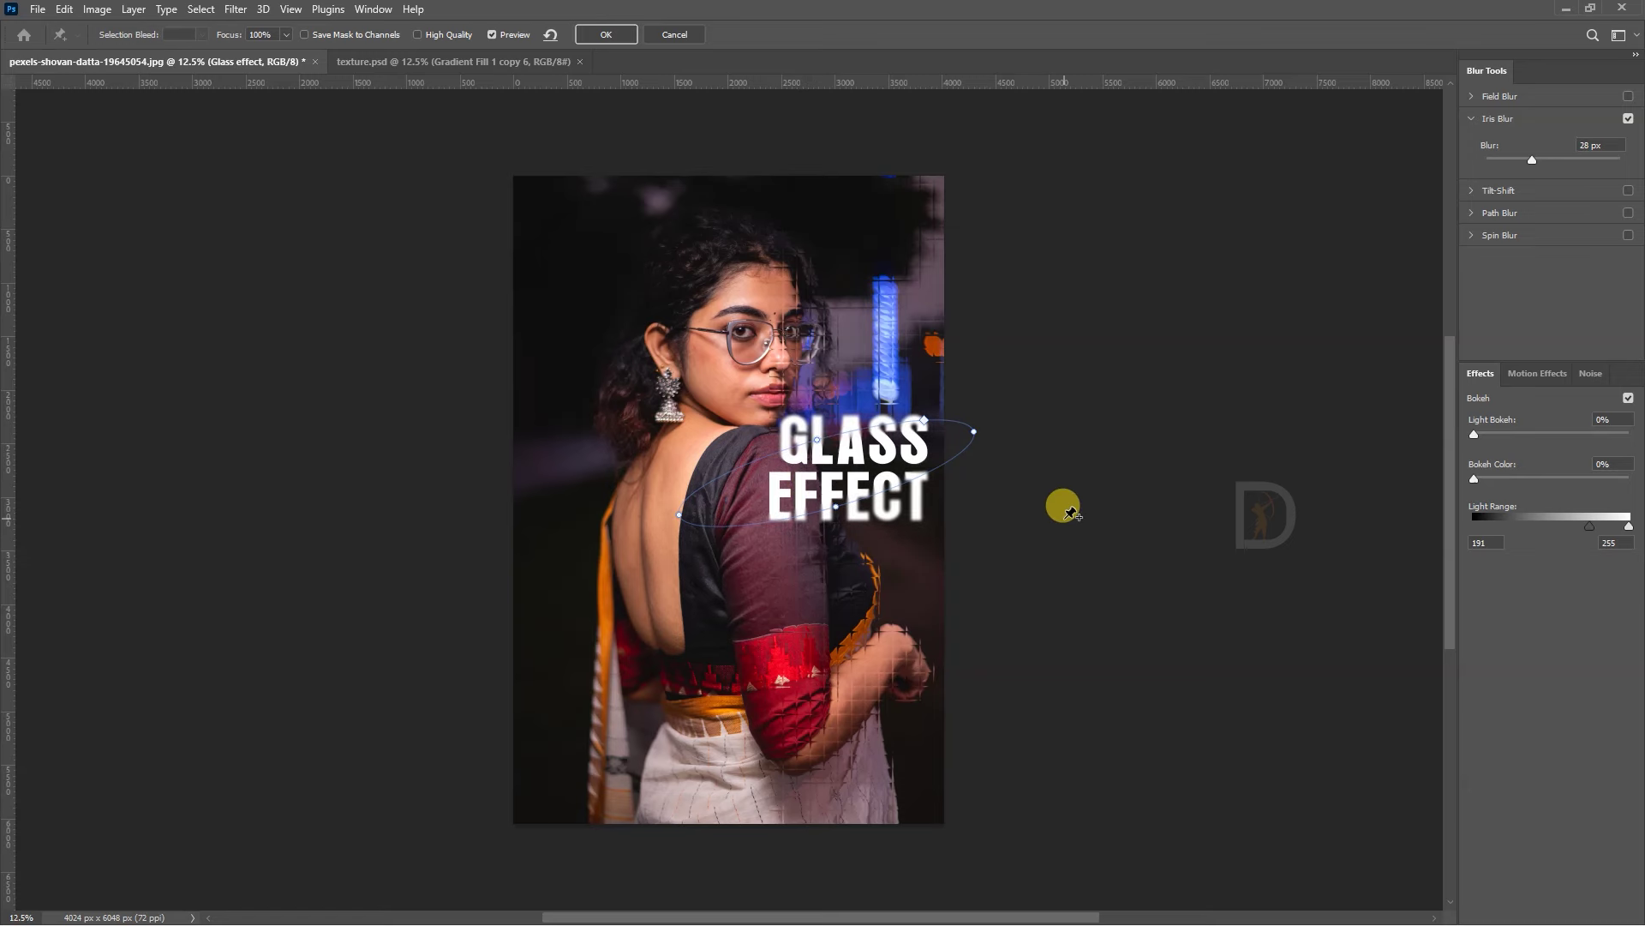
pyautogui.click(607, 32)
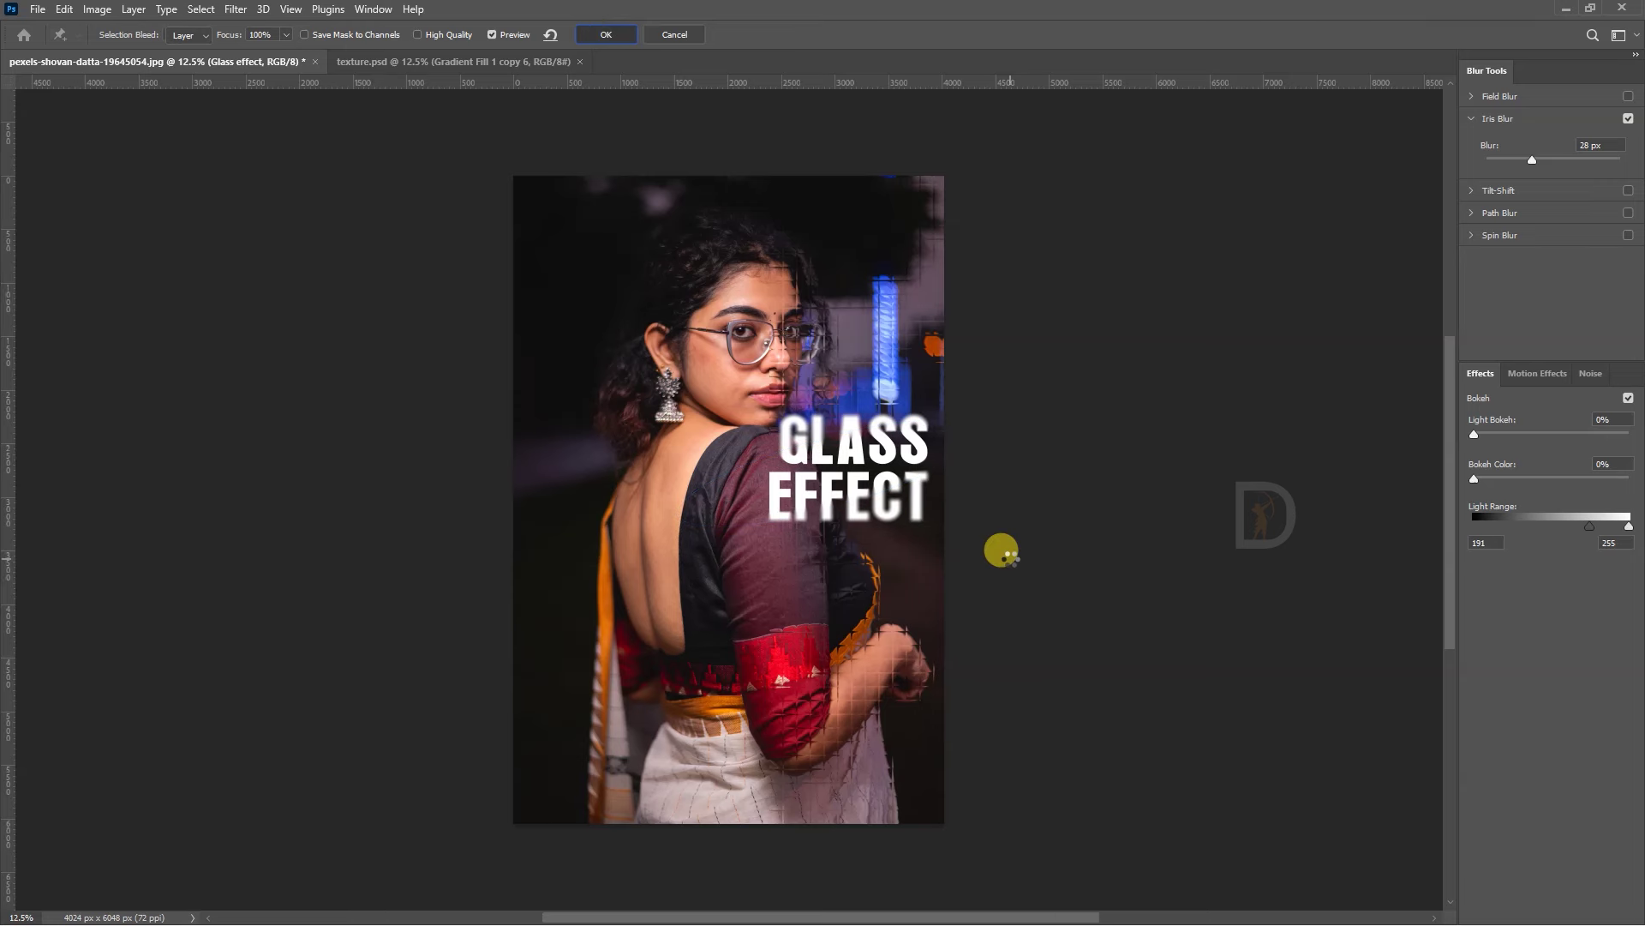
pyautogui.press('v')
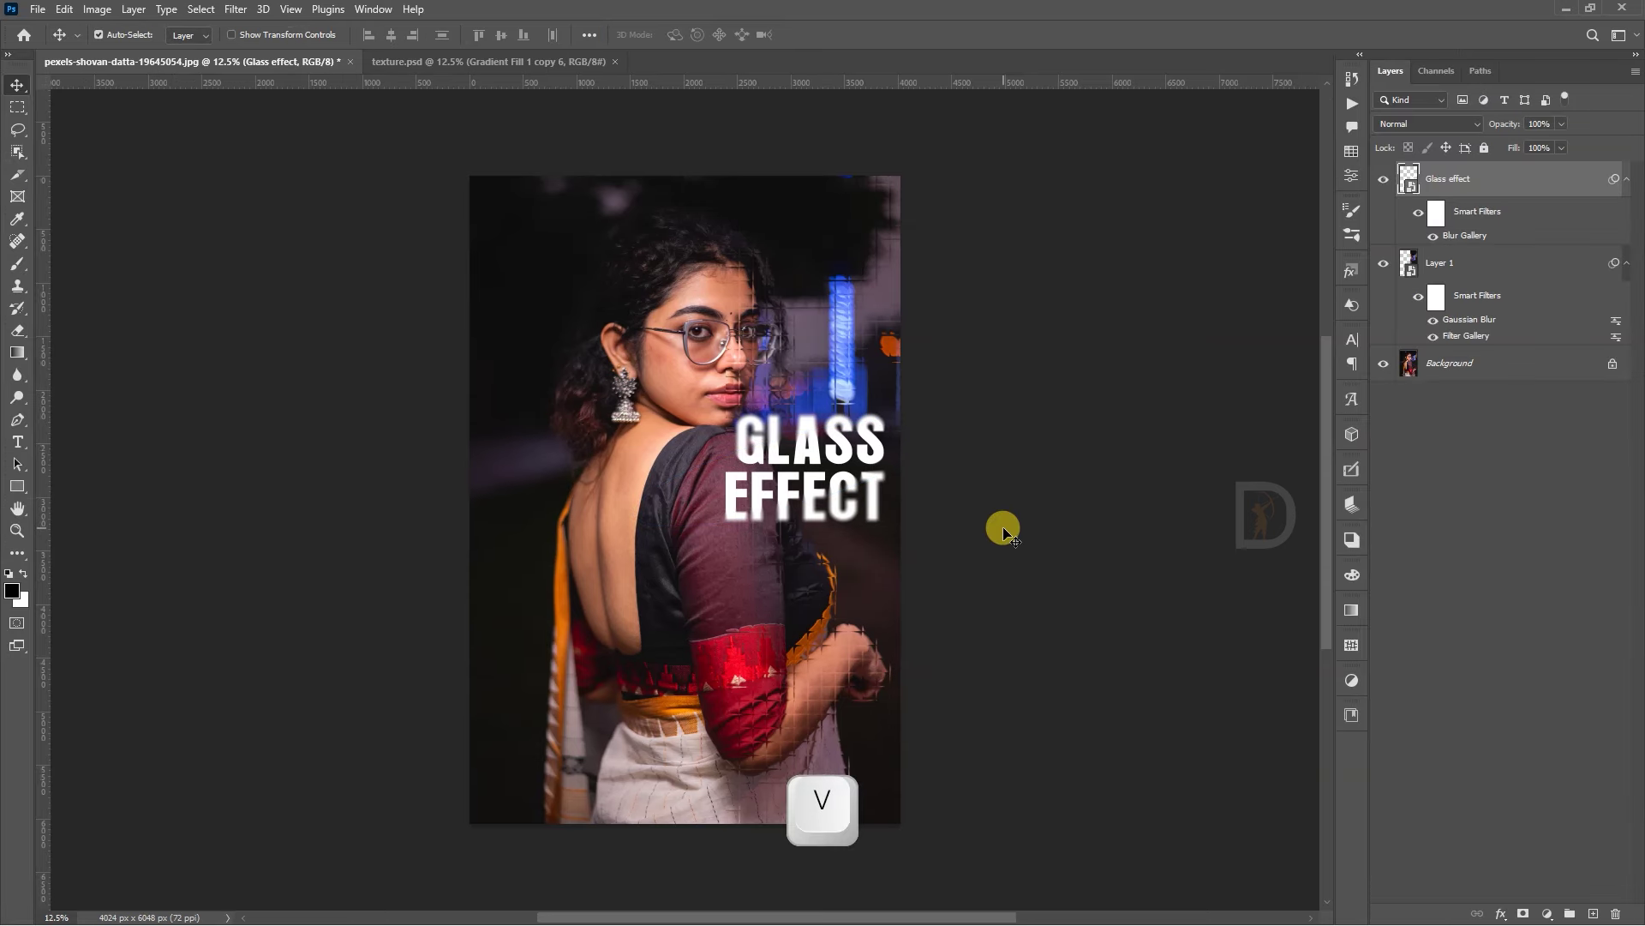